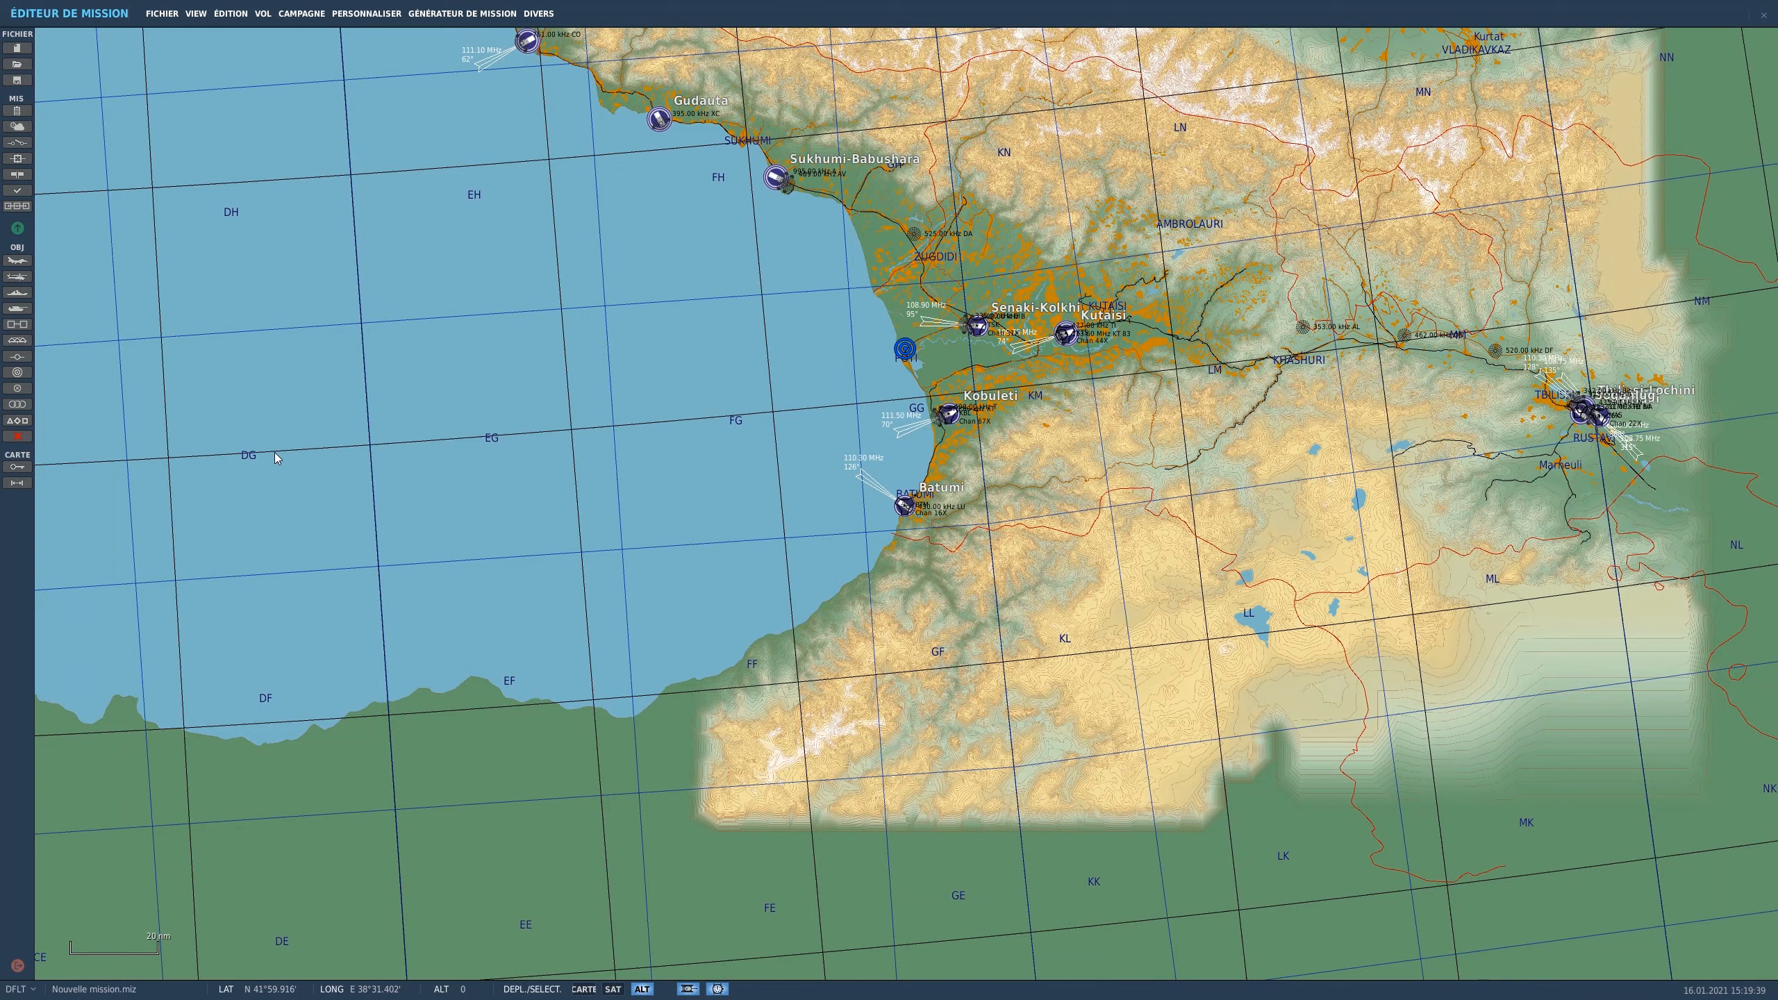
# Step: Start a new vehicle group for Russia using the Char T-80U (MBT) type in the armour category
pyautogui.press('super')
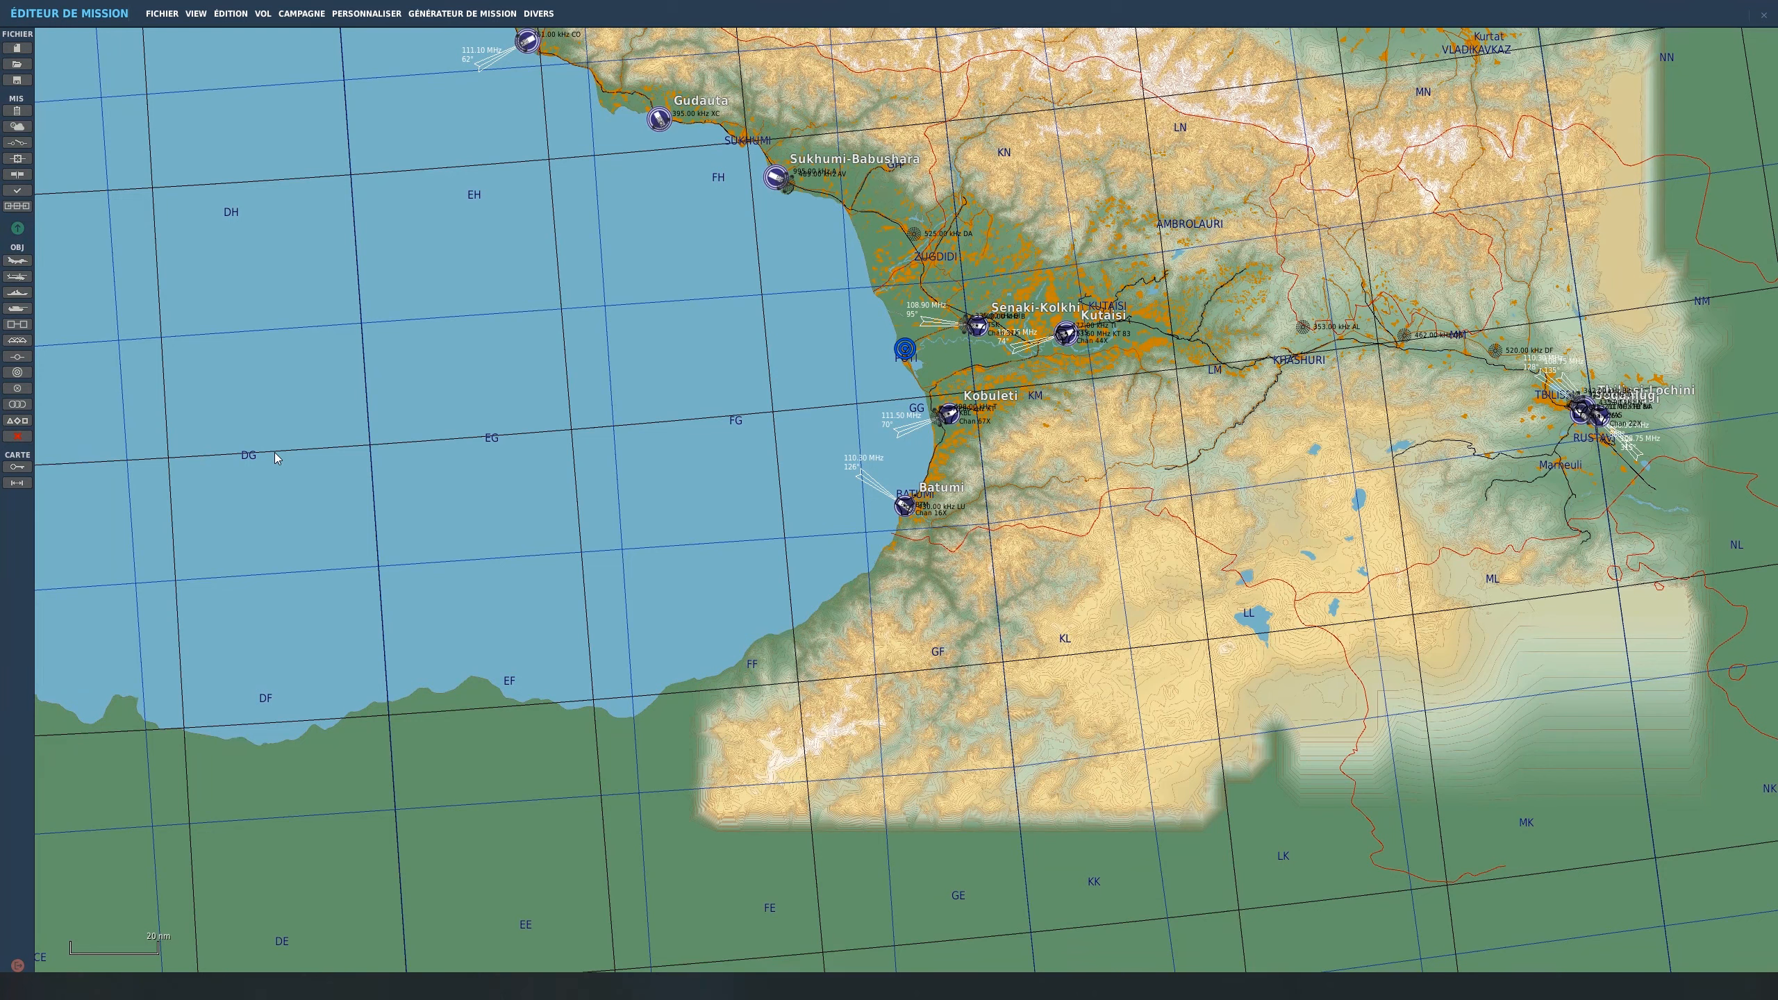
pyautogui.scroll(2, 976, 455)
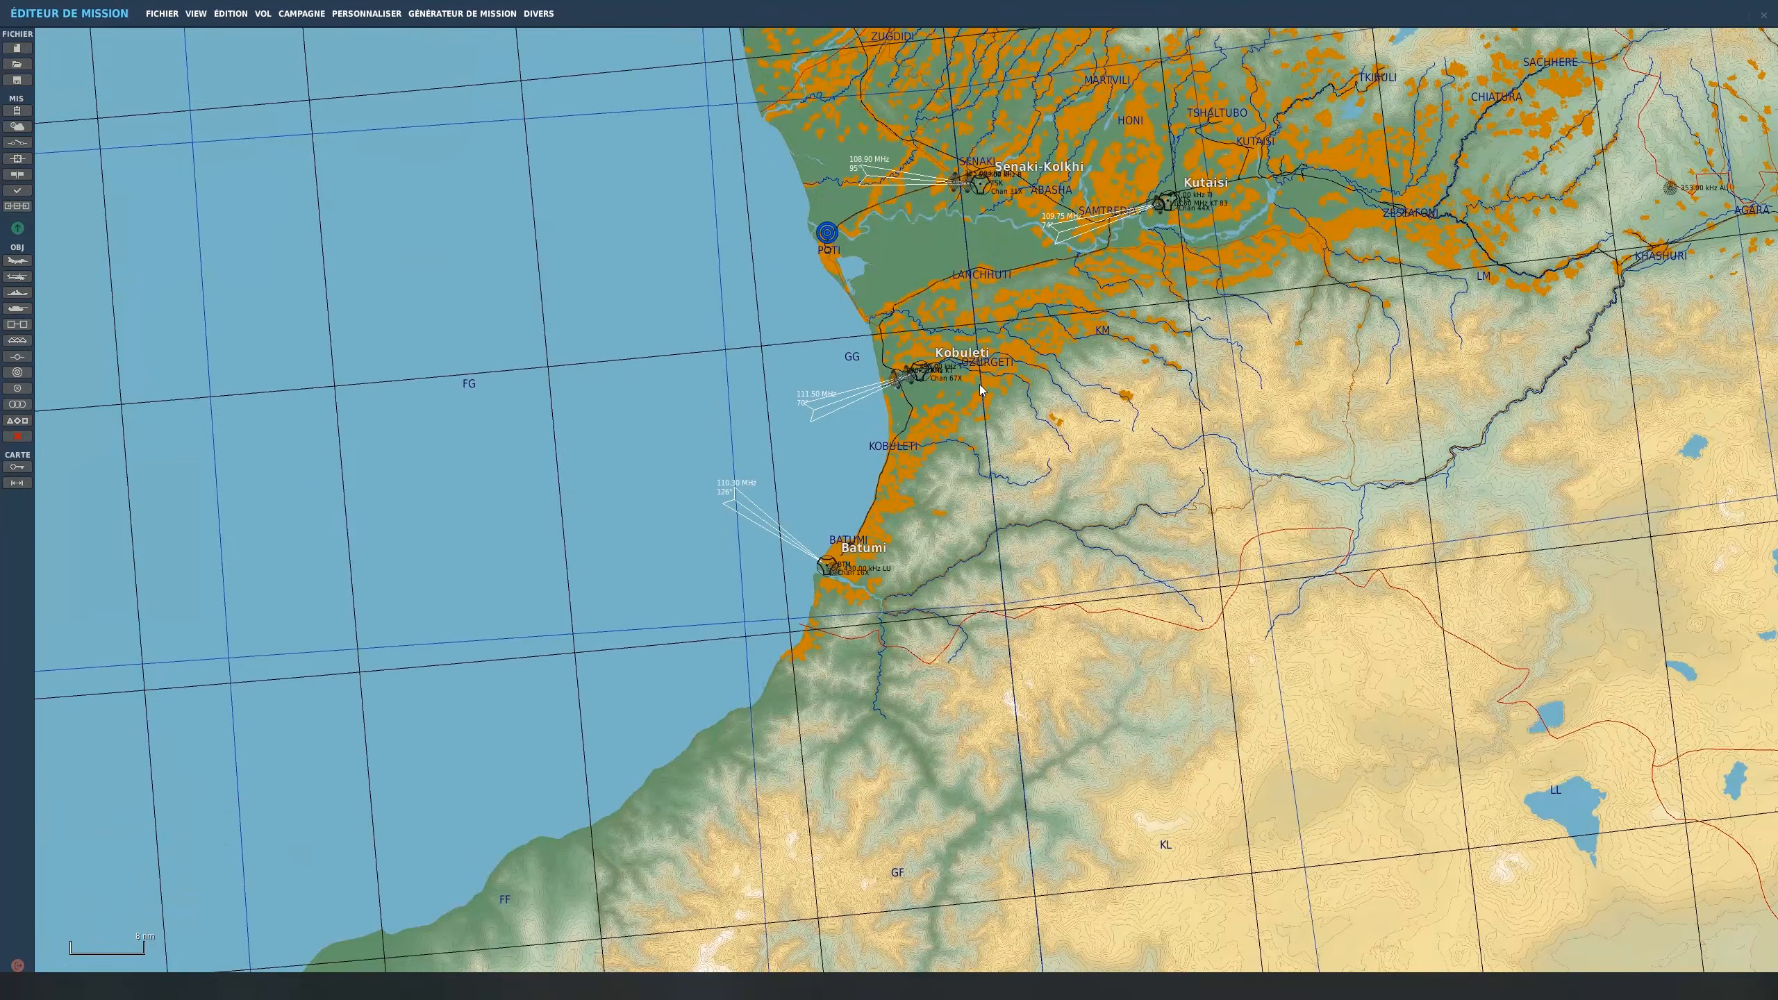
pyautogui.moveTo(980, 390); pyautogui.dragTo(1081, 763, button='right')
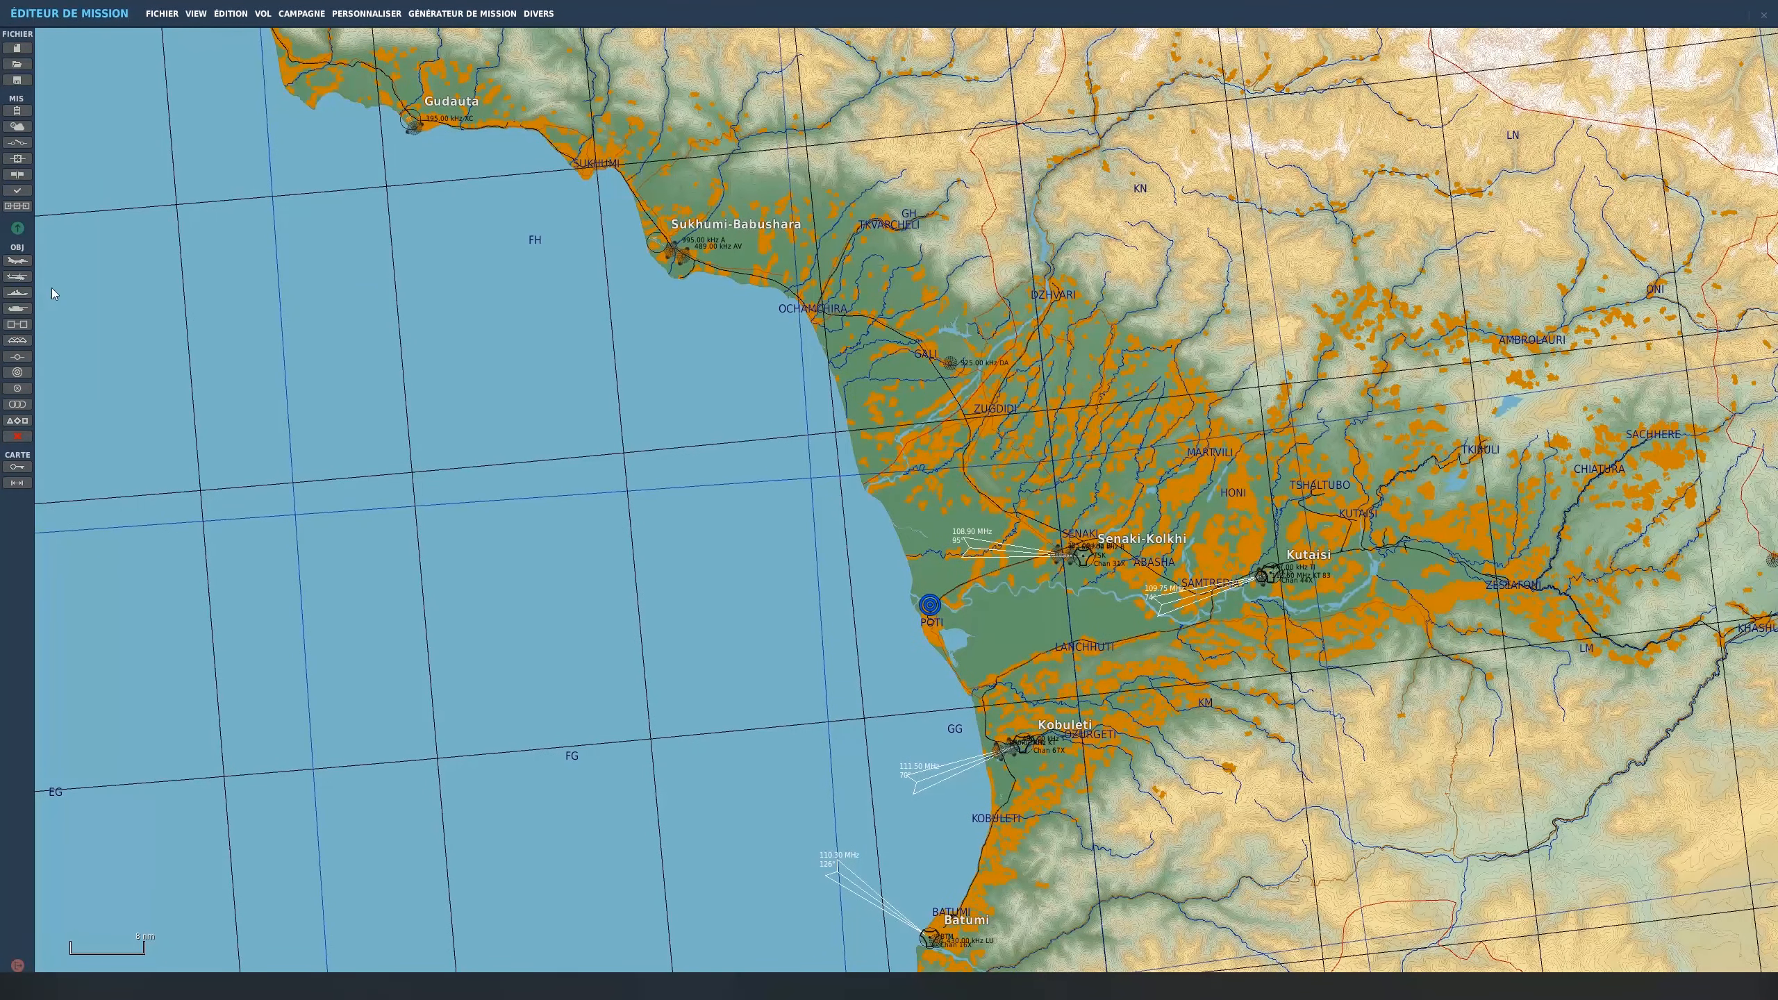
pyautogui.click(17, 309)
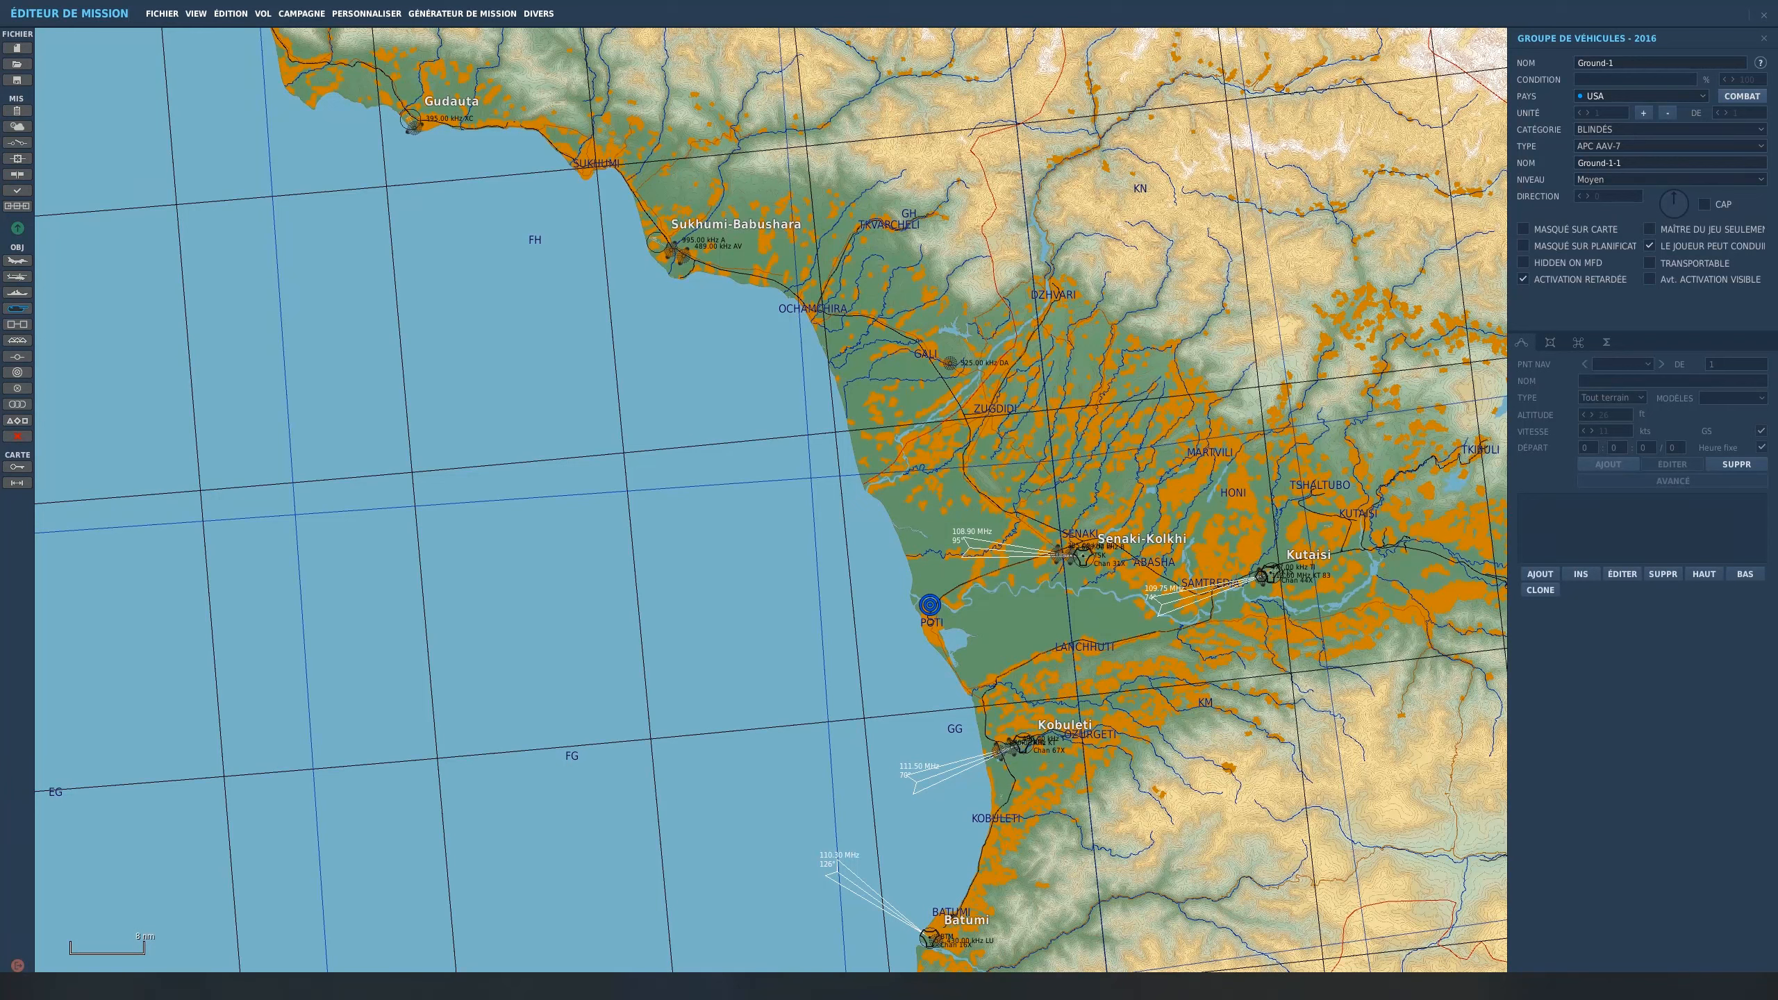
pyautogui.click(1610, 95)
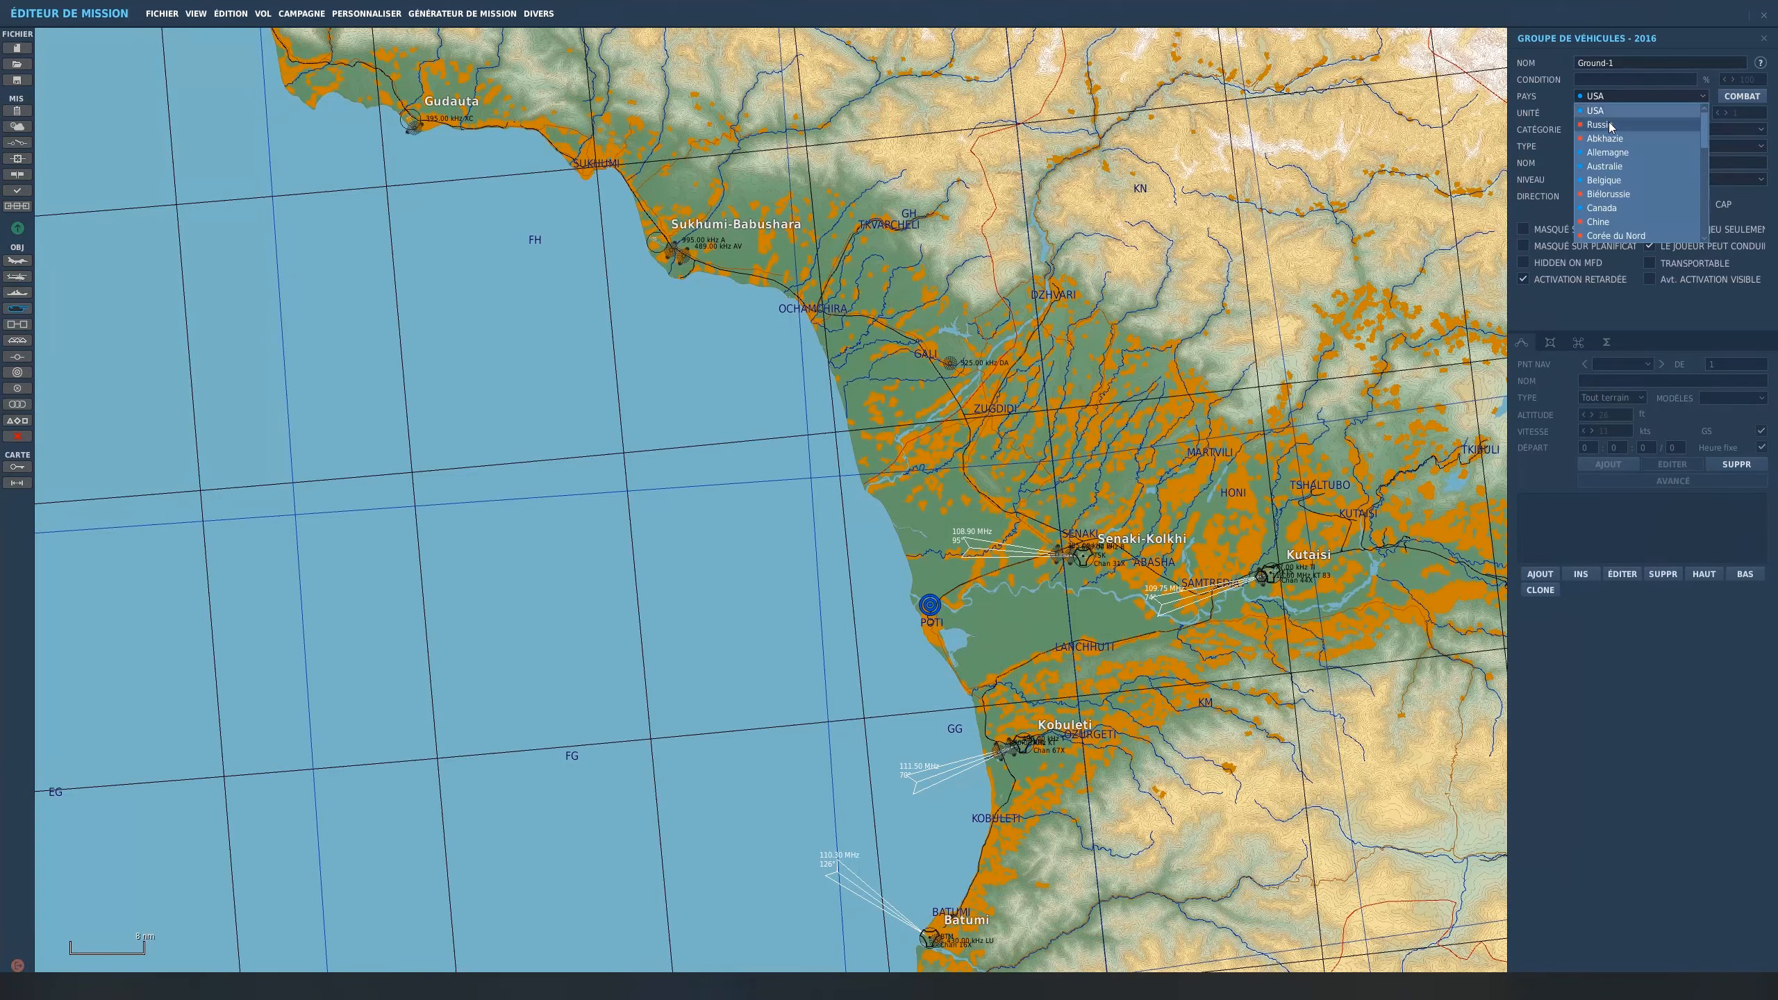
pyautogui.click(1600, 119)
pyautogui.click(1610, 148)
pyautogui.scroll(-1, 1624, 239)
pyautogui.click(1630, 219)
# Step: Name the vehicle group T 80 and place it just north of the X-shaped airstrip near the town of Kobuleti
pyautogui.moveTo(1631, 65); pyautogui.dragTo(1384, 69)
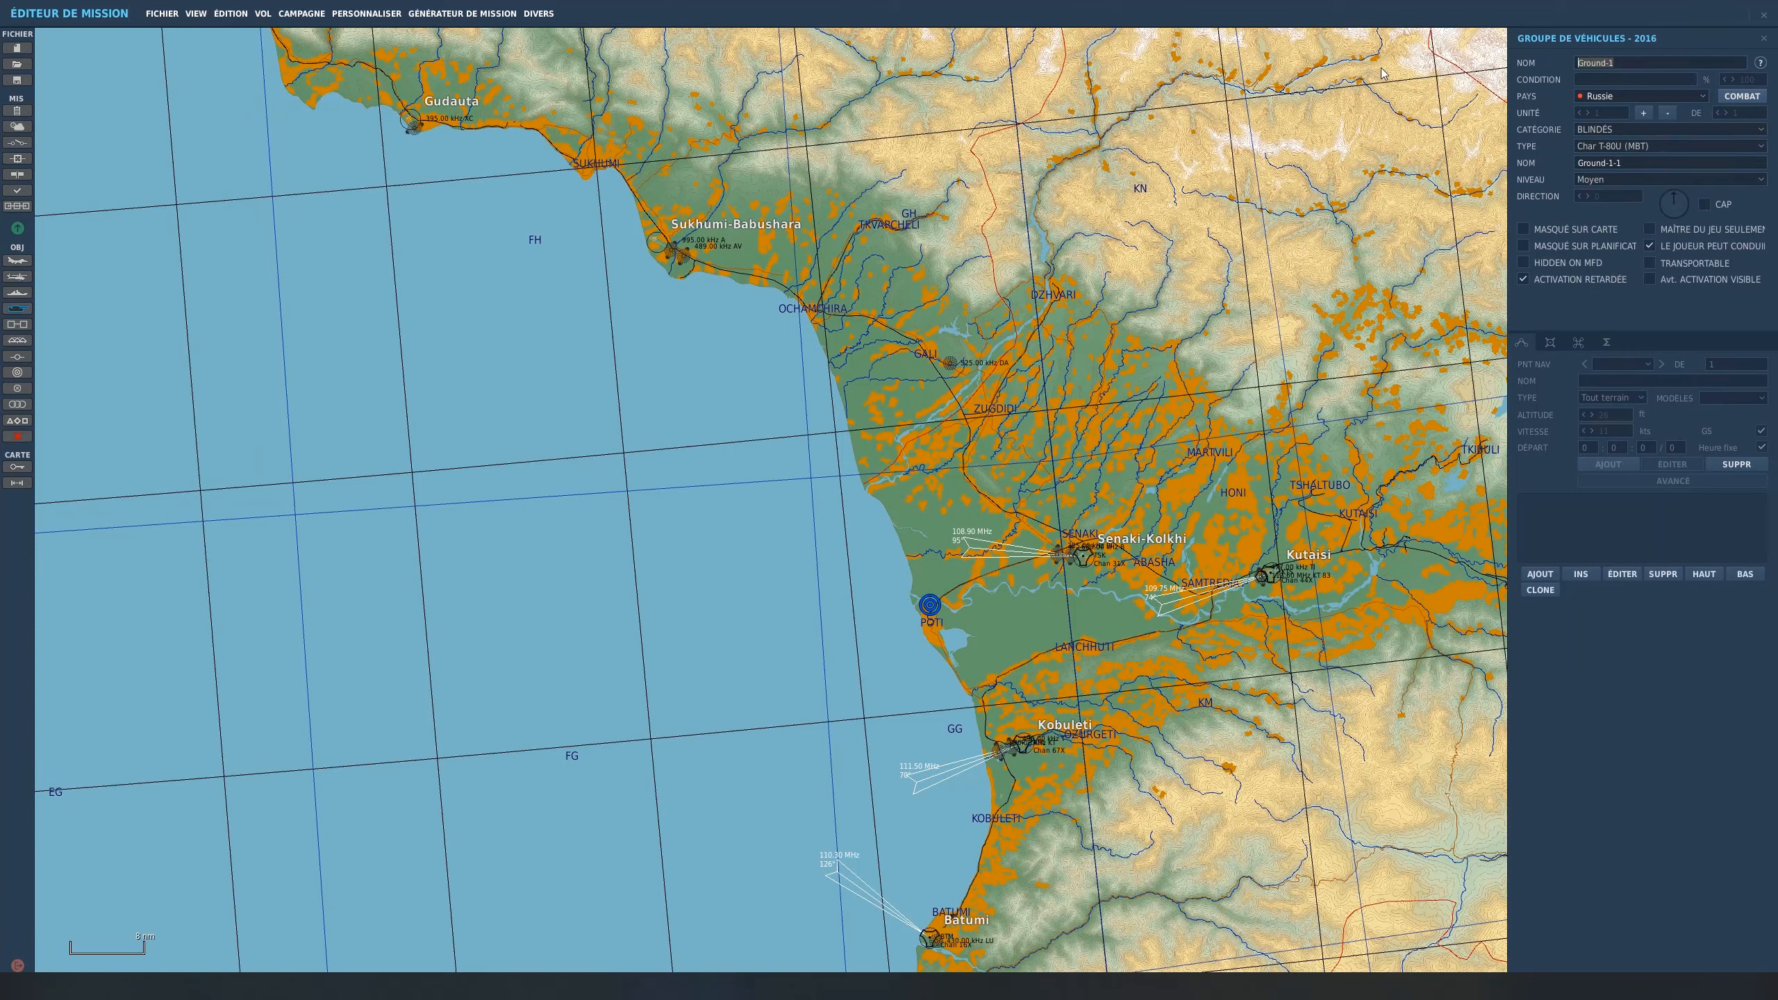
pyautogui.write('T 80')
pyautogui.scroll(2, 981, 651)
pyautogui.moveTo(1015, 932); pyautogui.dragTo(907, 505, button='right')
pyautogui.scroll(3, 908, 505)
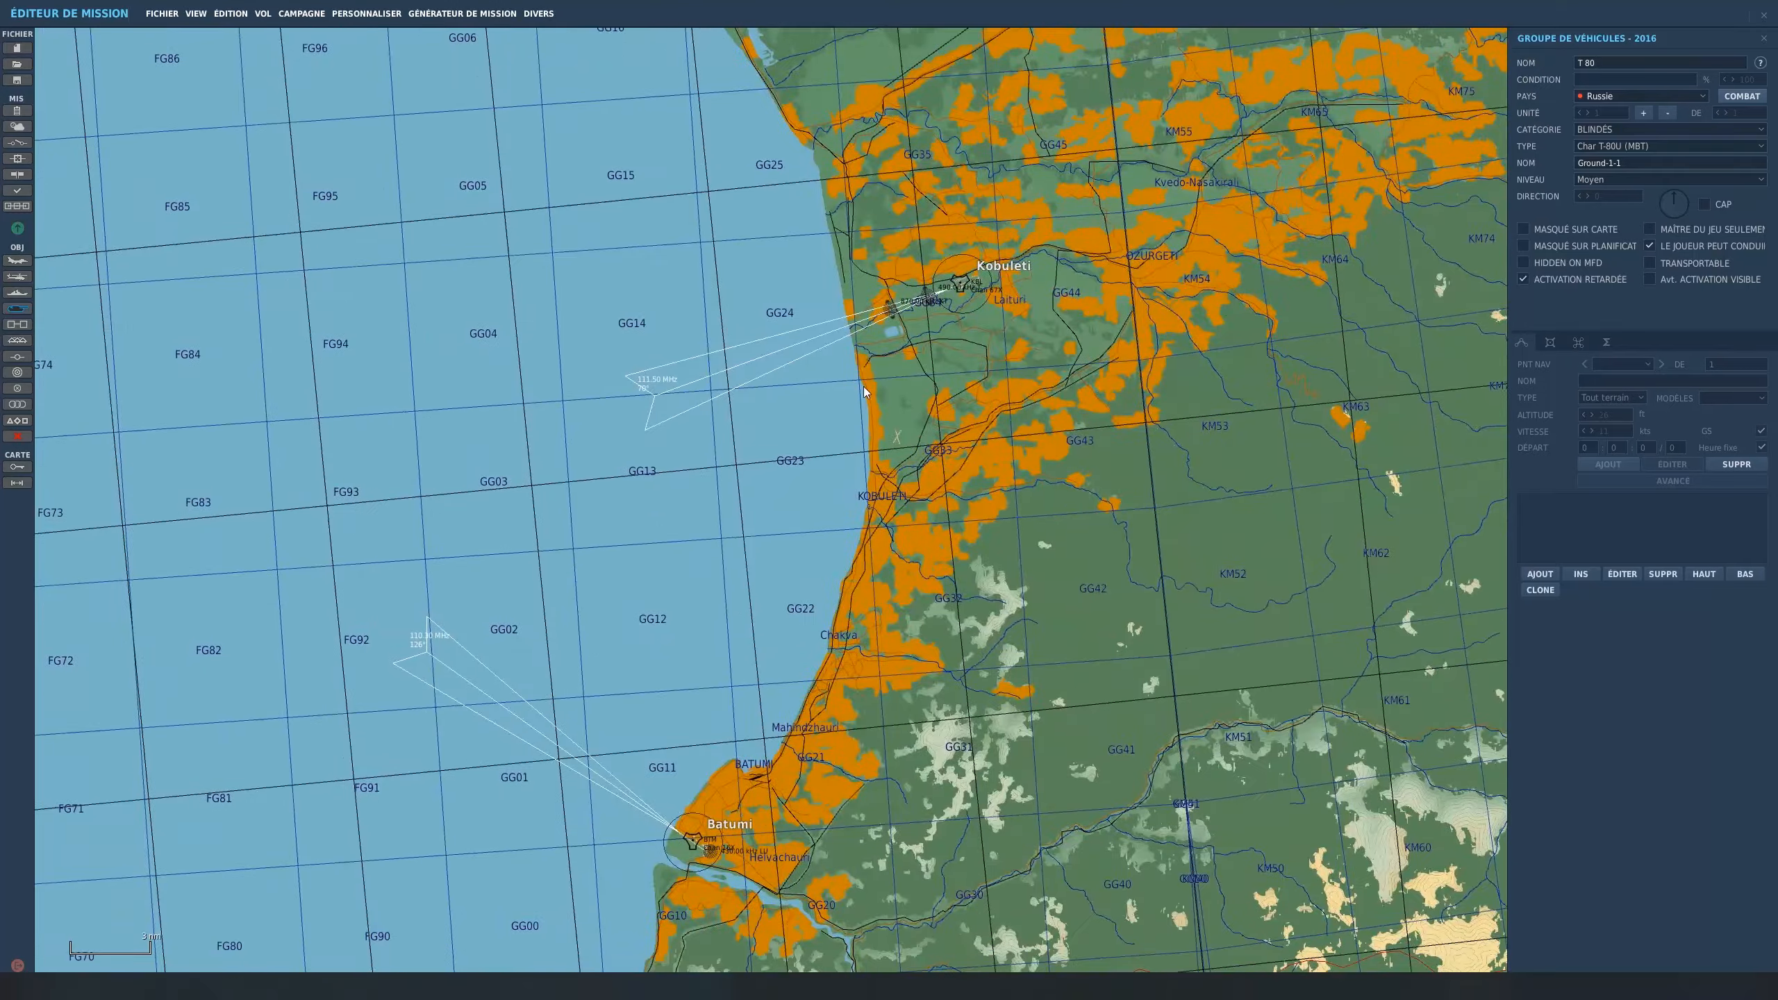
pyautogui.scroll(3, 908, 506)
pyautogui.click(918, 455)
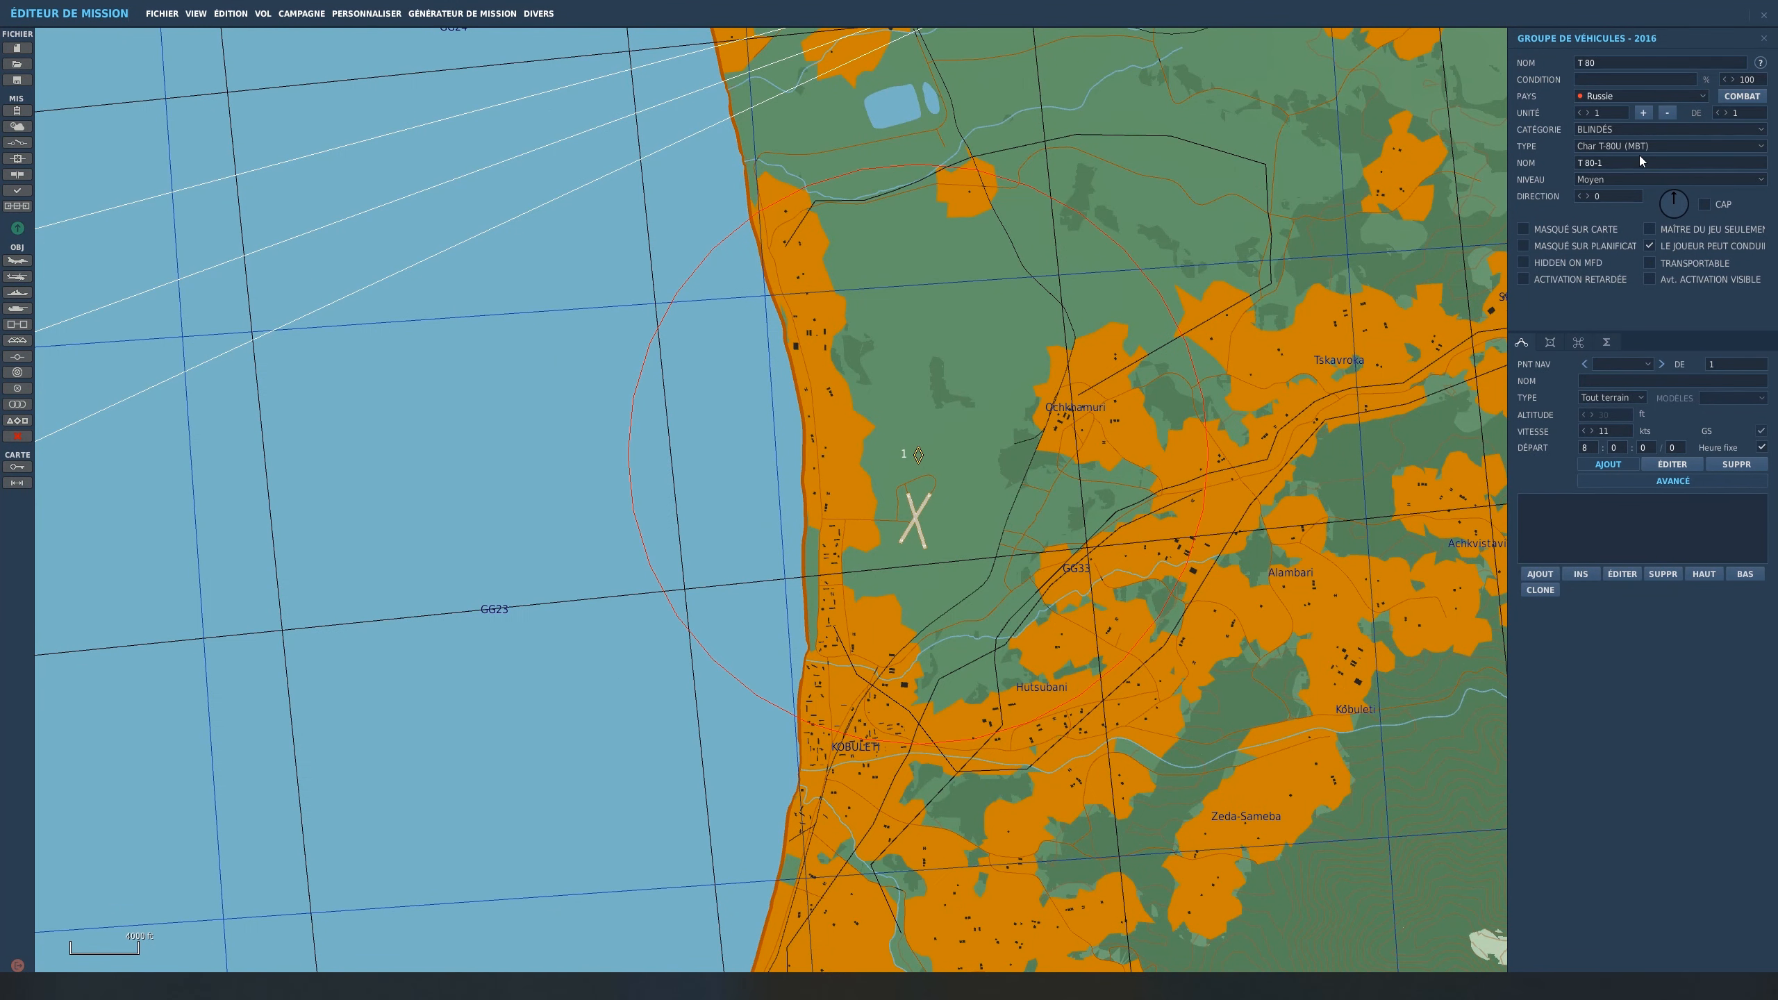
# Step: Add three more T-80U units to the T 80 group
pyautogui.click(1642, 113)
pyautogui.click(1642, 112)
pyautogui.click(1642, 113)
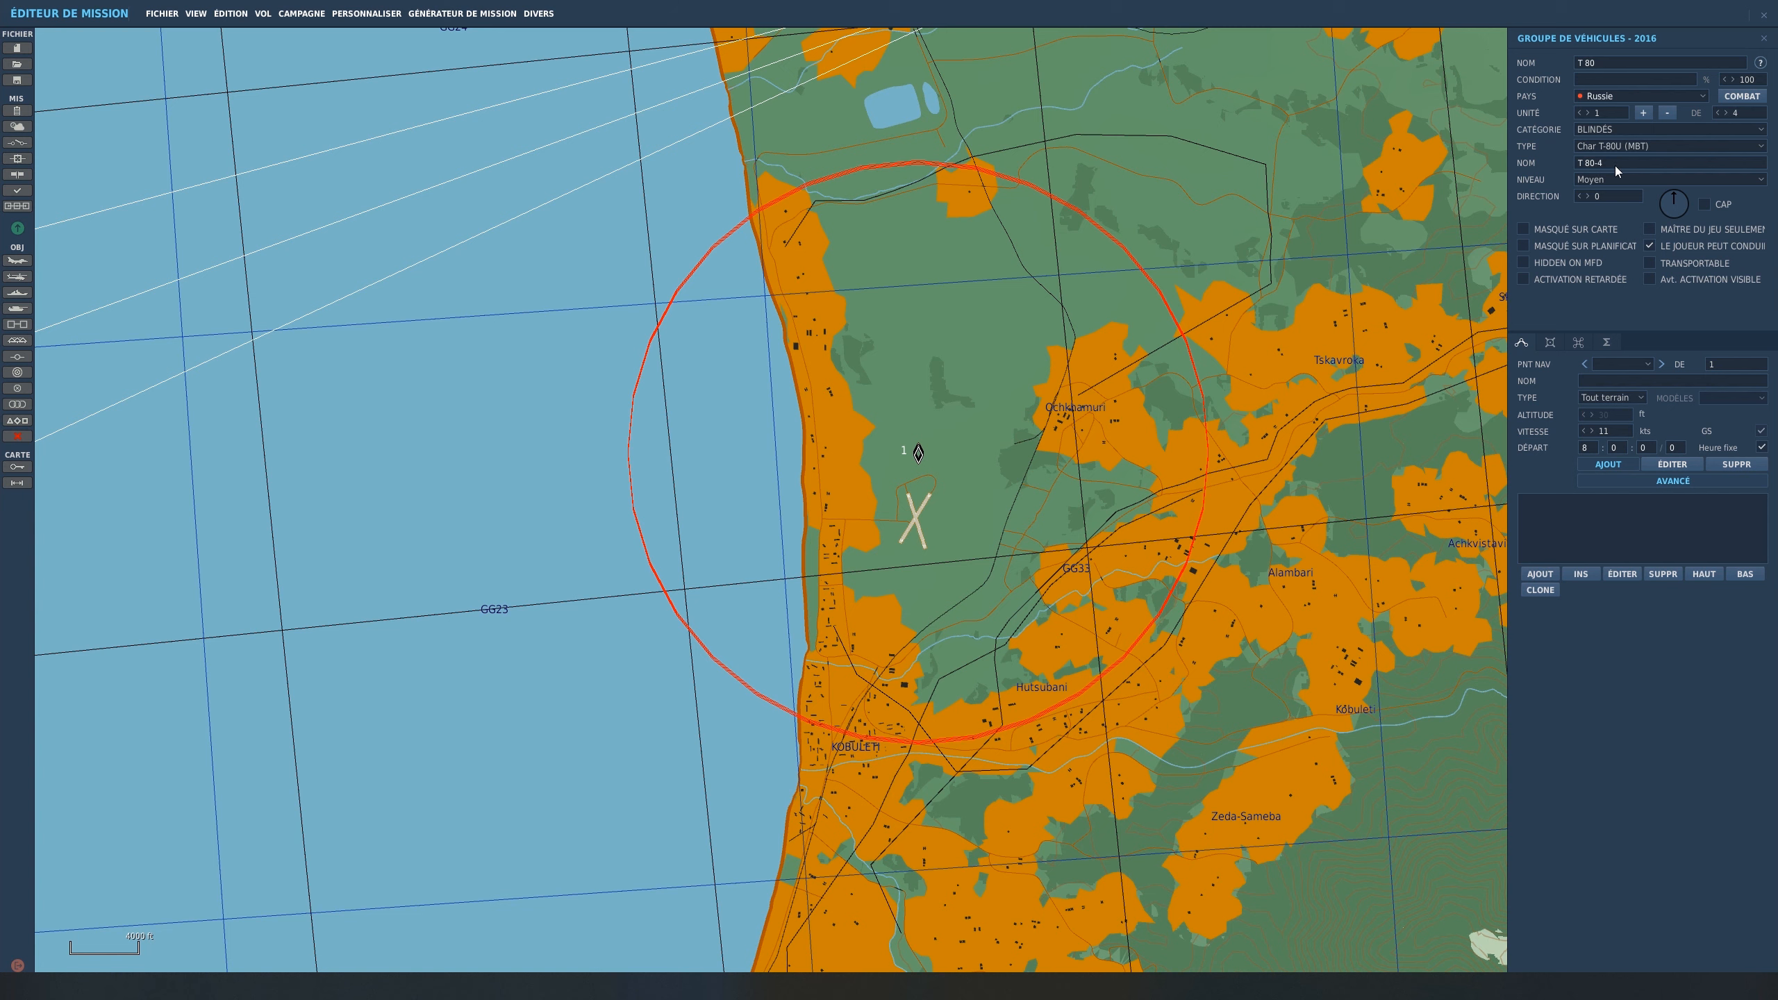
# Step: Try adjusting the T 80 group's total unit count, finishing with a single unit
pyautogui.click(1715, 113)
pyautogui.click(1715, 112)
pyautogui.click(1716, 112)
pyautogui.click(1724, 112)
pyautogui.click(1723, 112)
pyautogui.click(1724, 113)
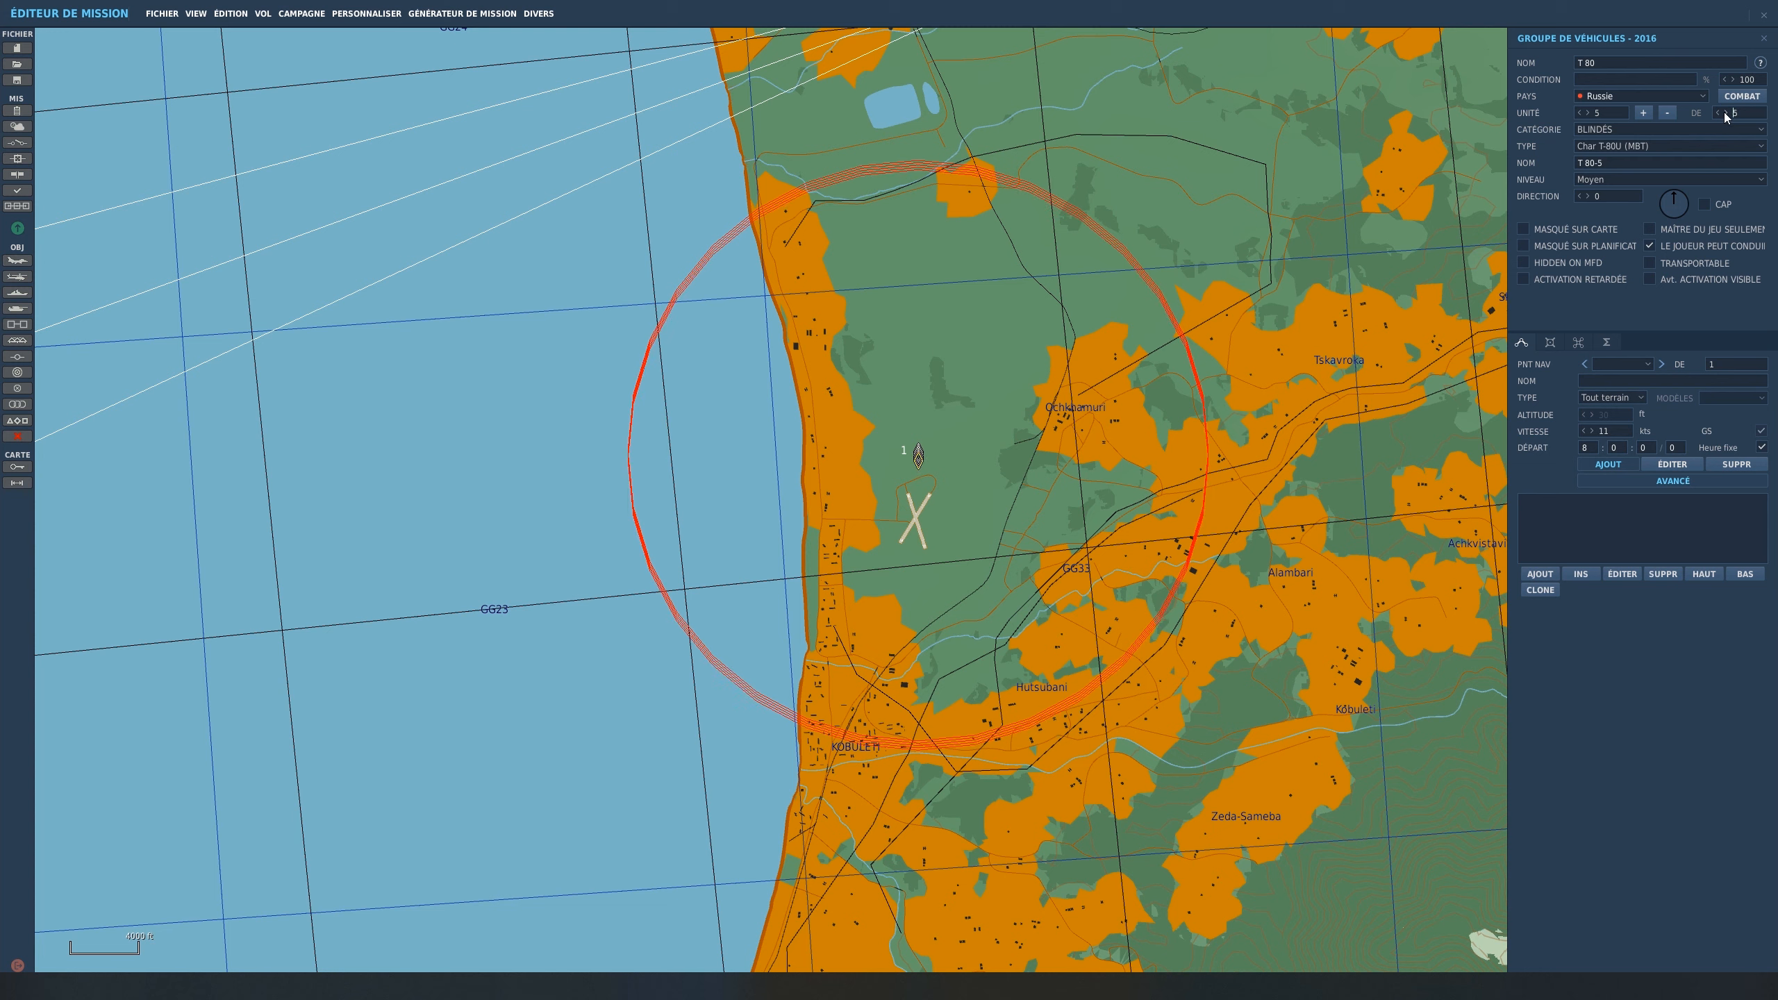
pyautogui.click(1667, 113)
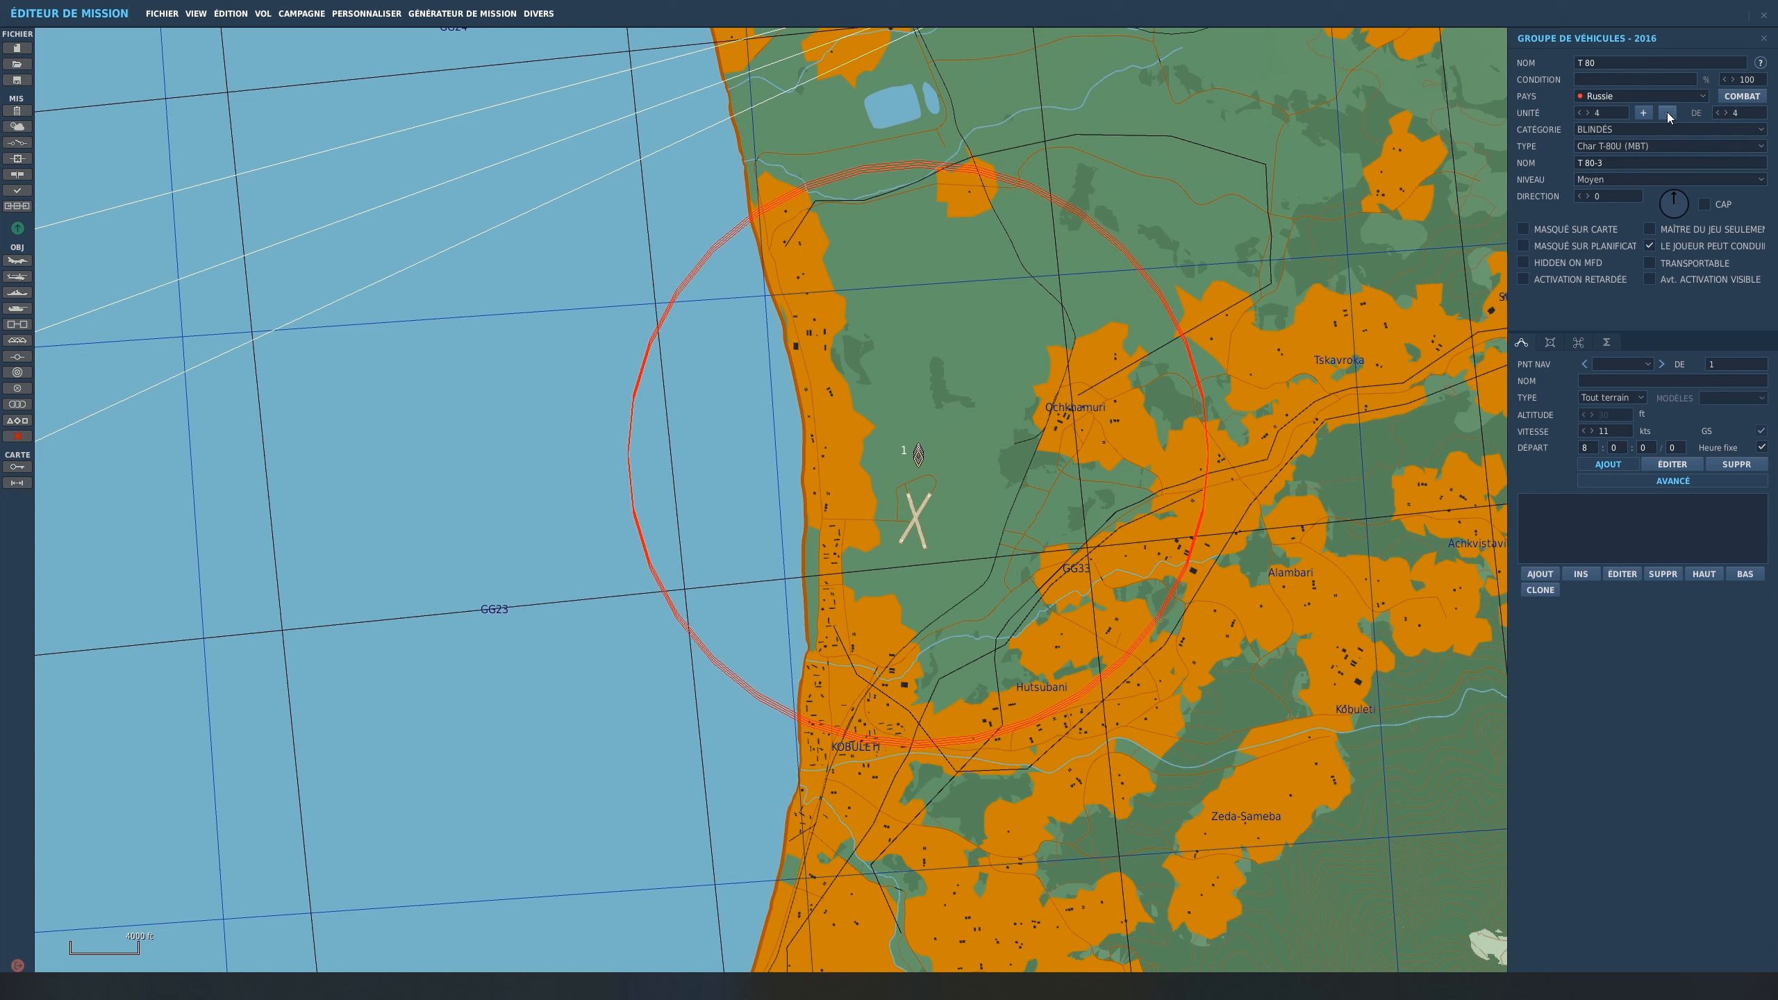
pyautogui.click(1717, 112)
pyautogui.click(1717, 112)
pyautogui.click(1717, 112)
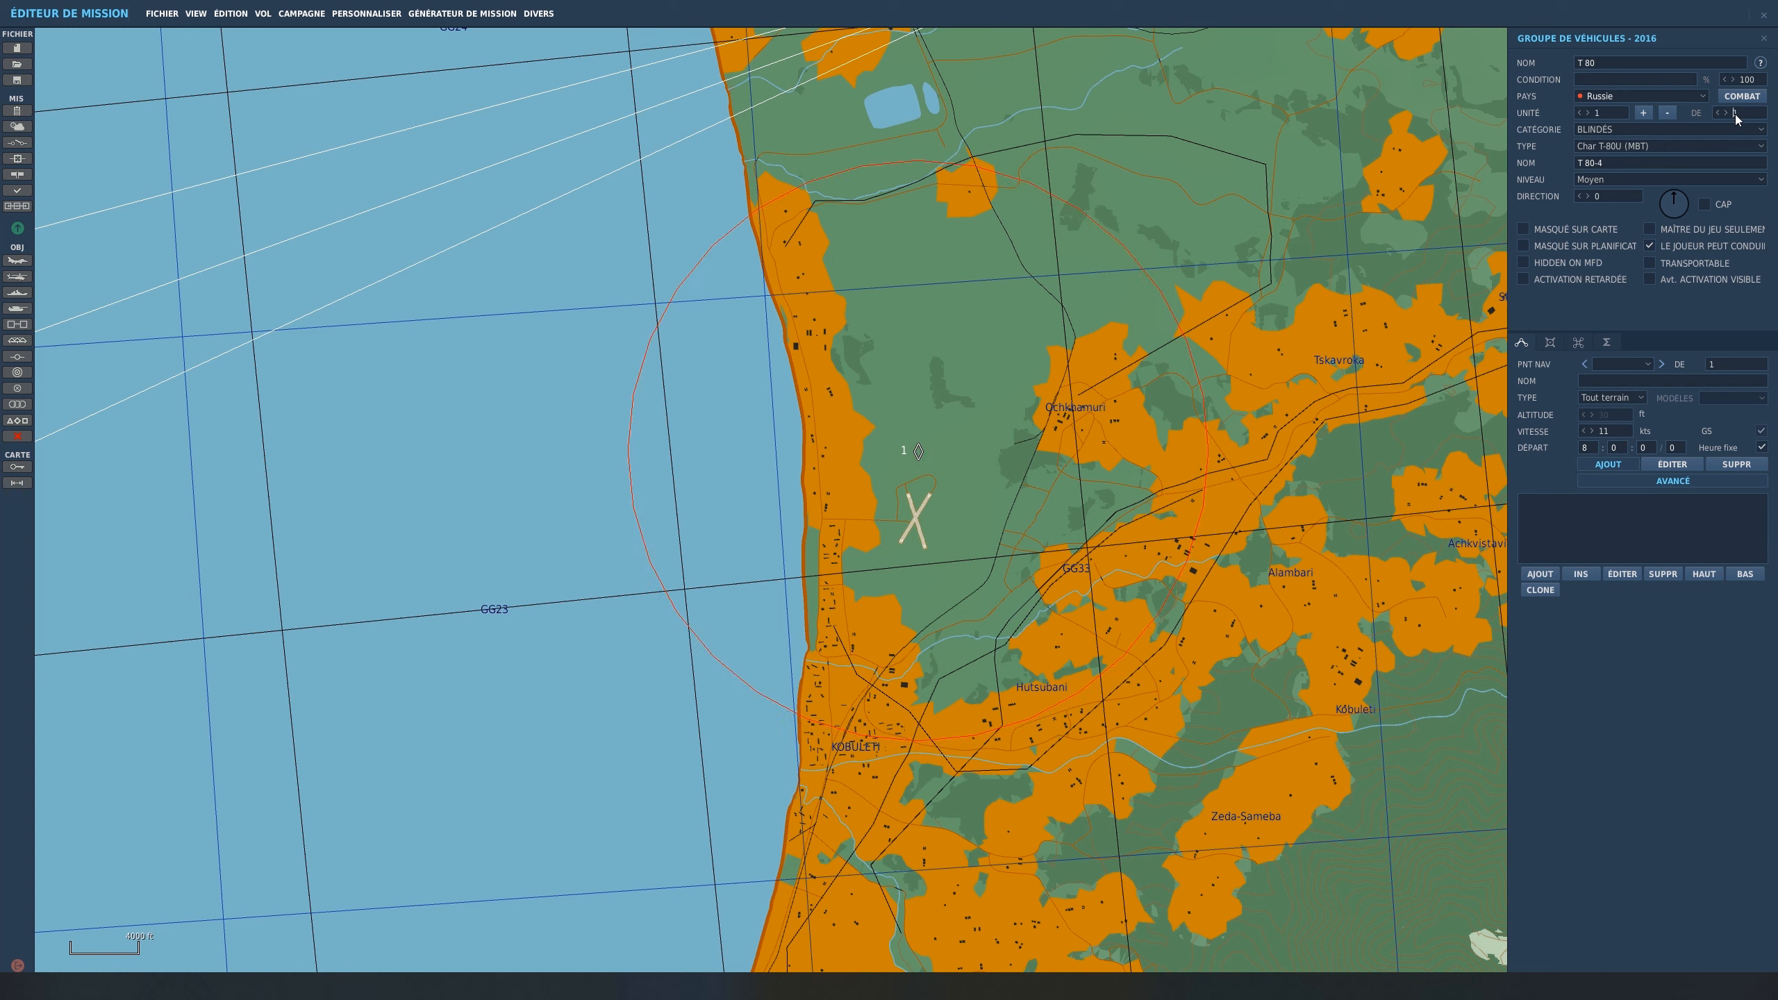
# Step: Reselect the T 80 group on the map and enable its delayed activation
pyautogui.click(903, 460)
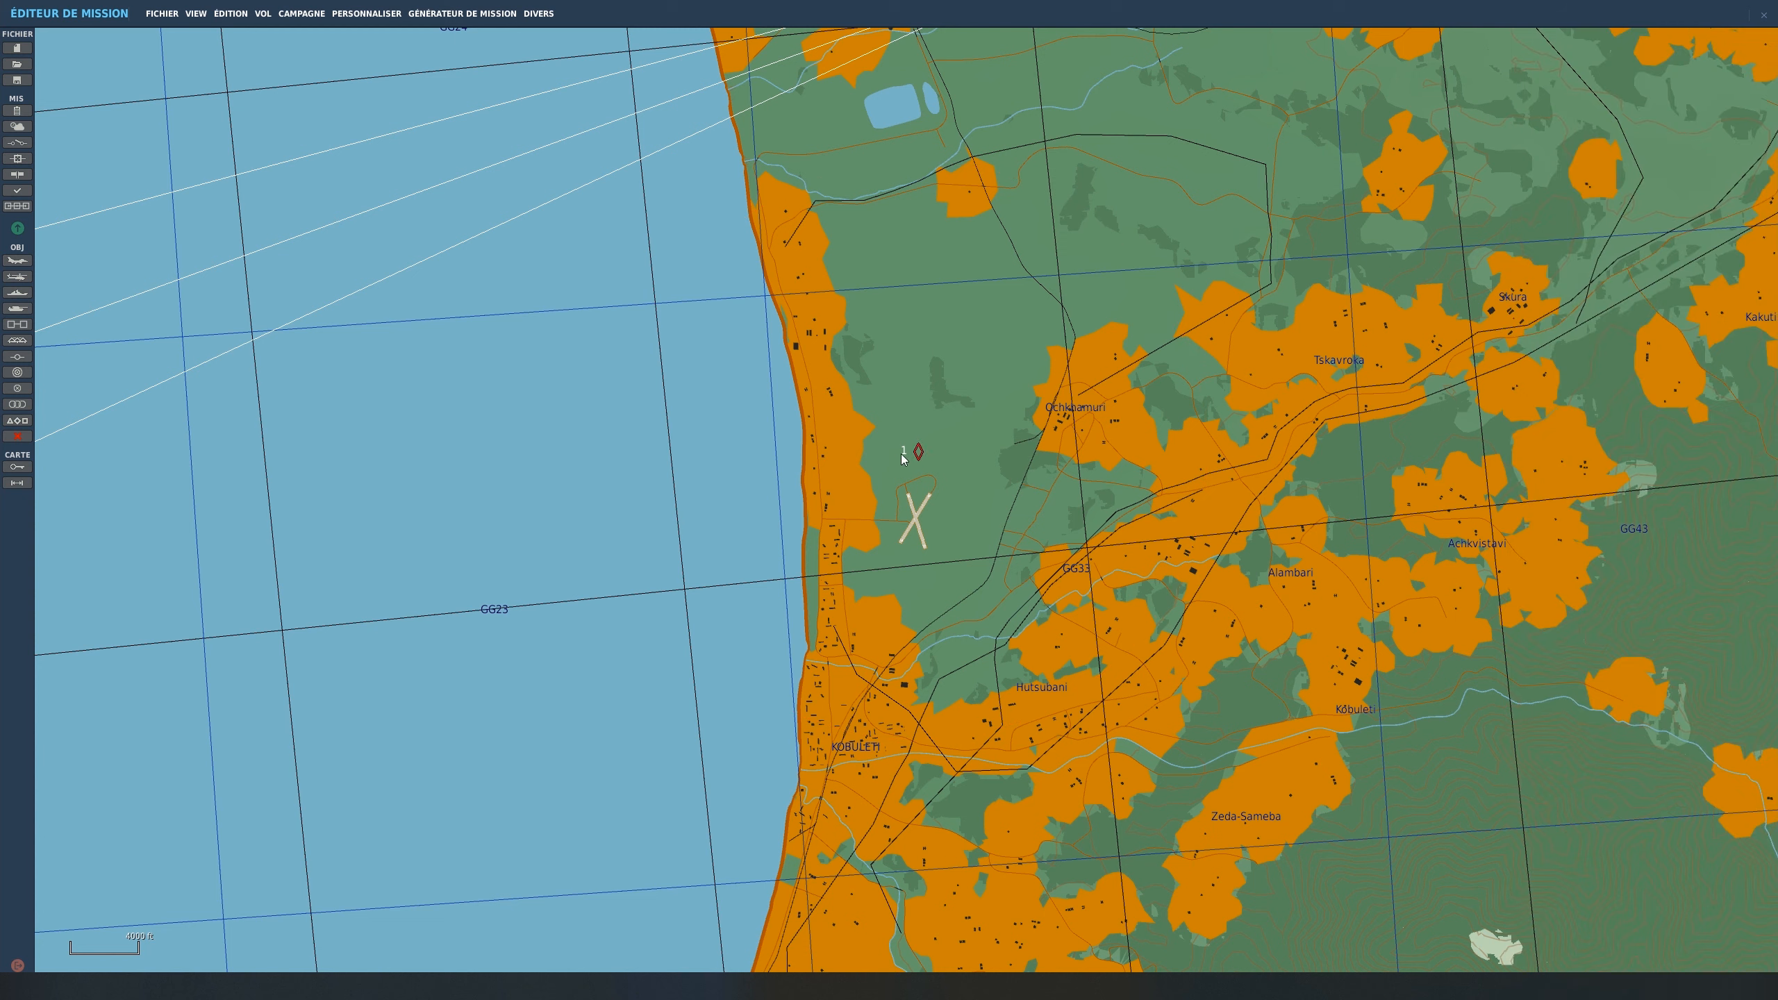
pyautogui.click(918, 450)
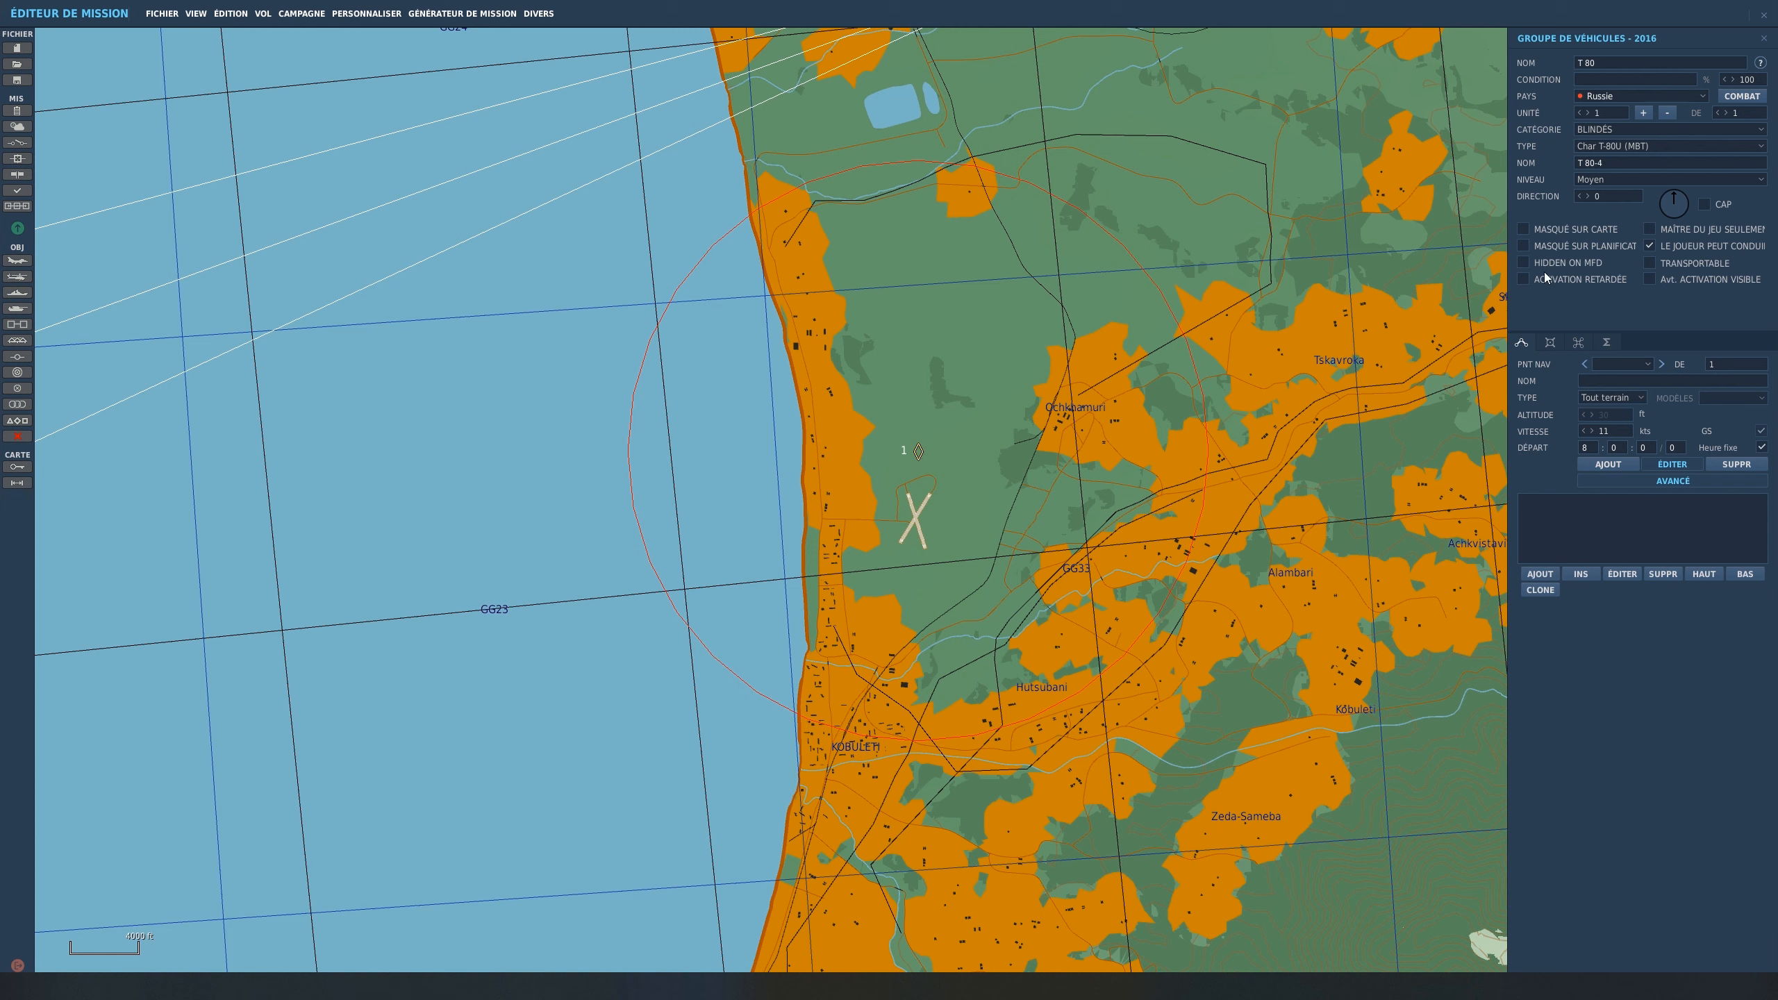
pyautogui.click(1524, 278)
# Step: Copy the T 80 group and paste a duplicate farther north along the coast
pyautogui.click(976, 425)
pyautogui.click(919, 452)
pyautogui.click(877, 261)
pyautogui.moveTo(877, 261); pyautogui.dragTo(961, 443, button='right')
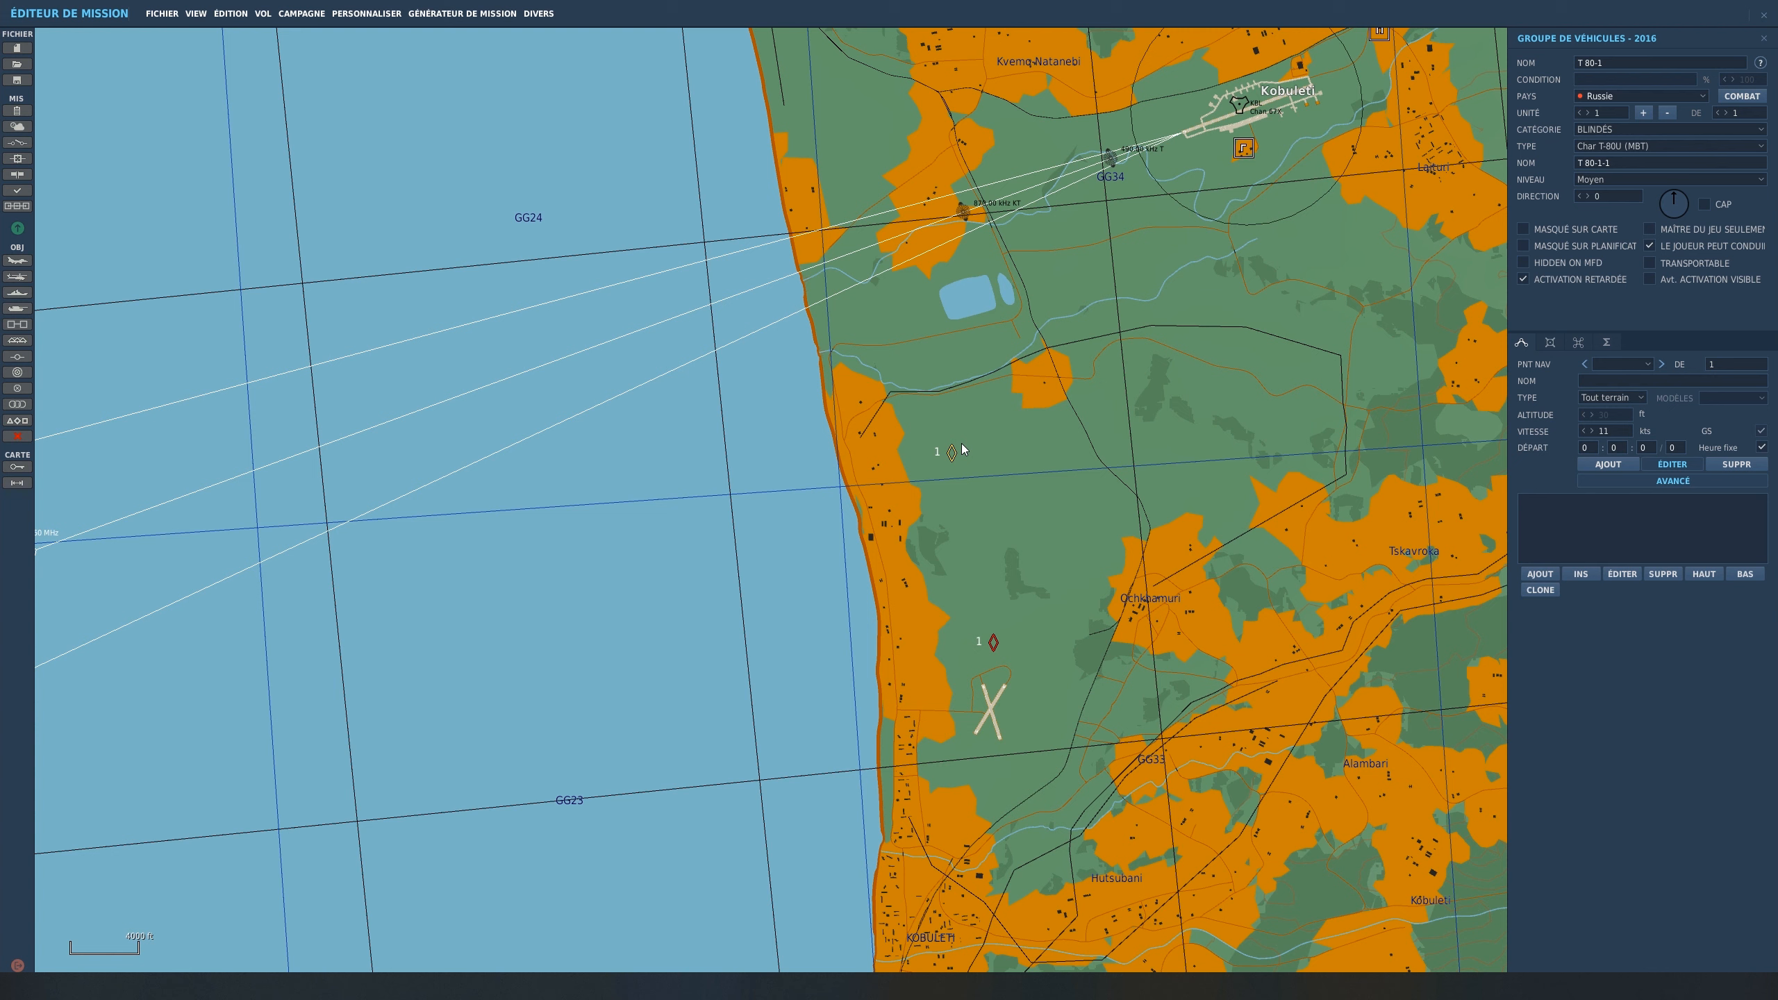
# Step: Add three more units to the duplicated T 80-1 group
pyautogui.scroll(-5, 961, 443)
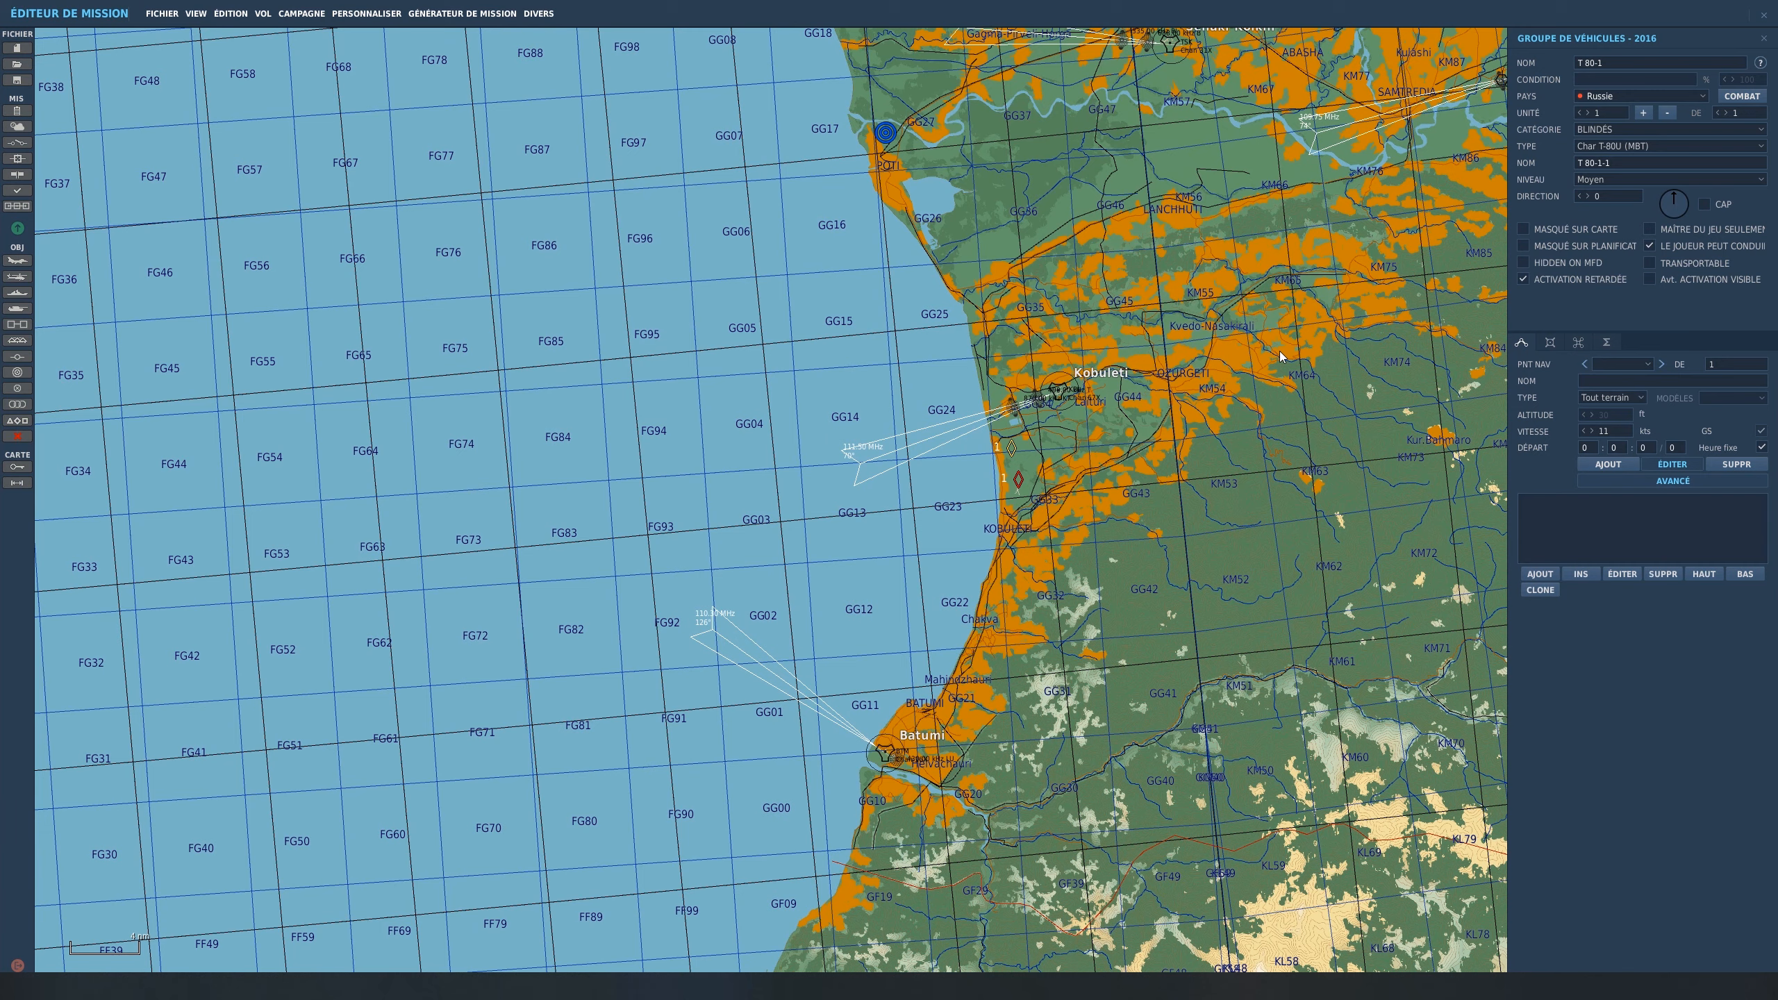
pyautogui.scroll(3, 1171, 552)
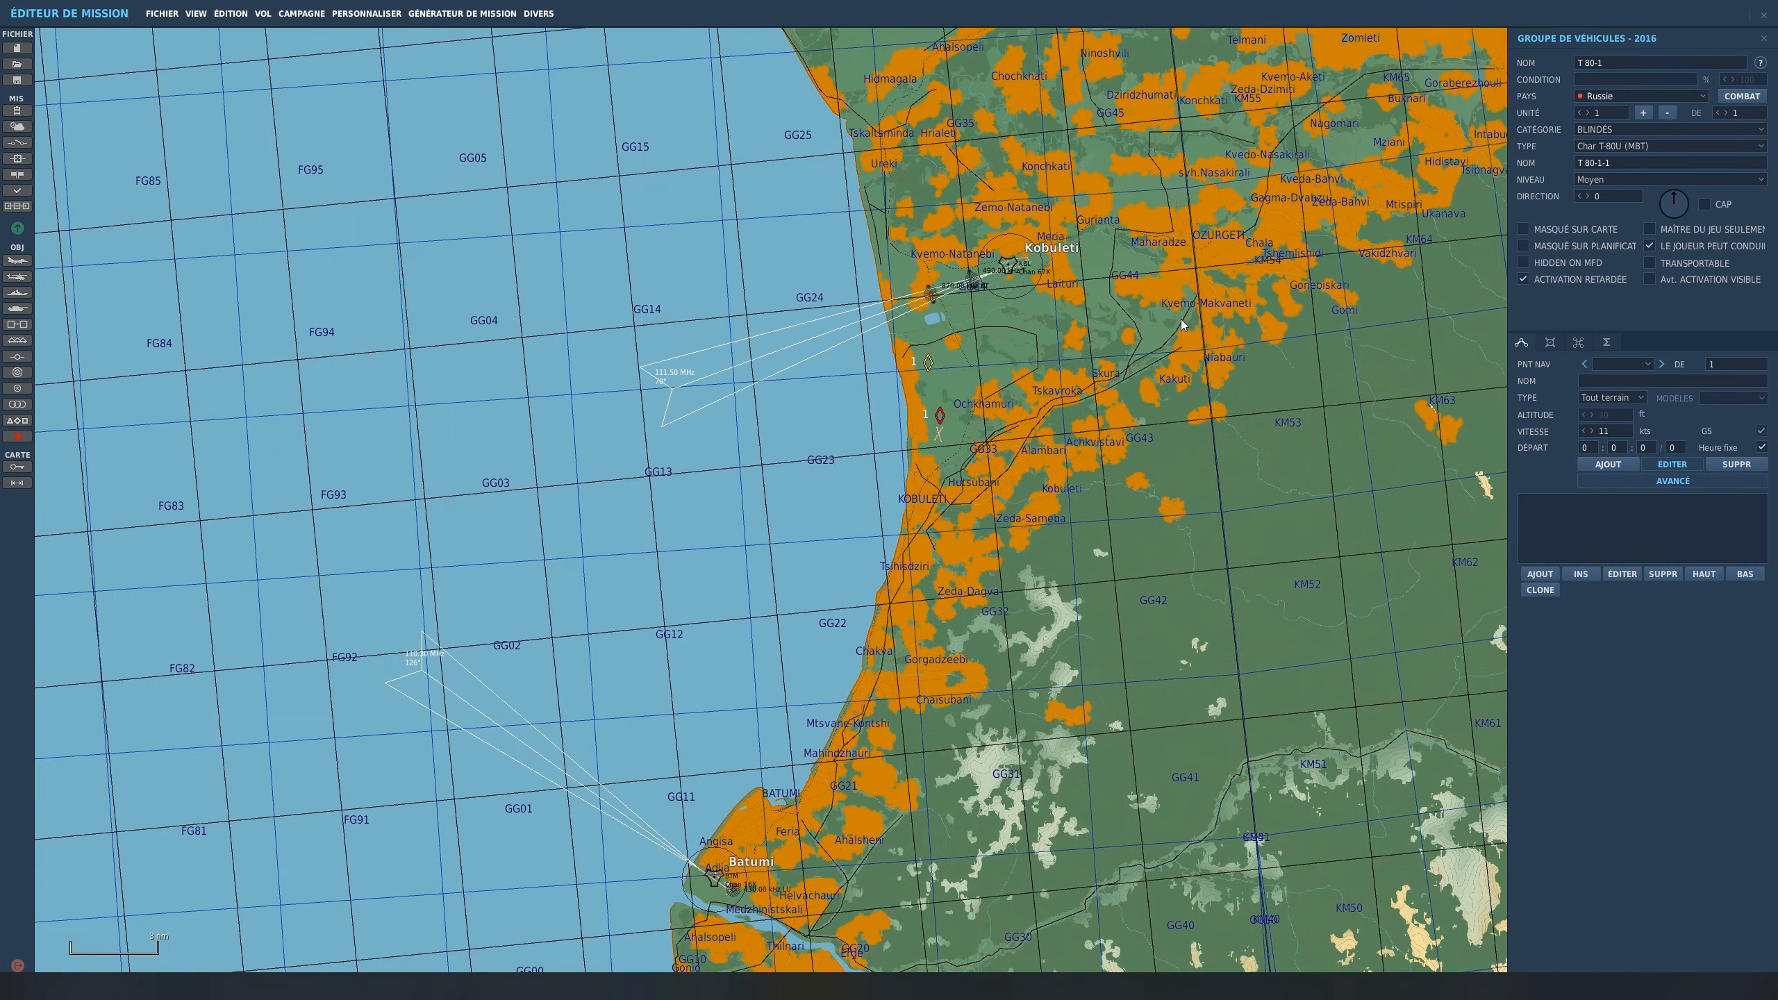
pyautogui.scroll(3, 1049, 370)
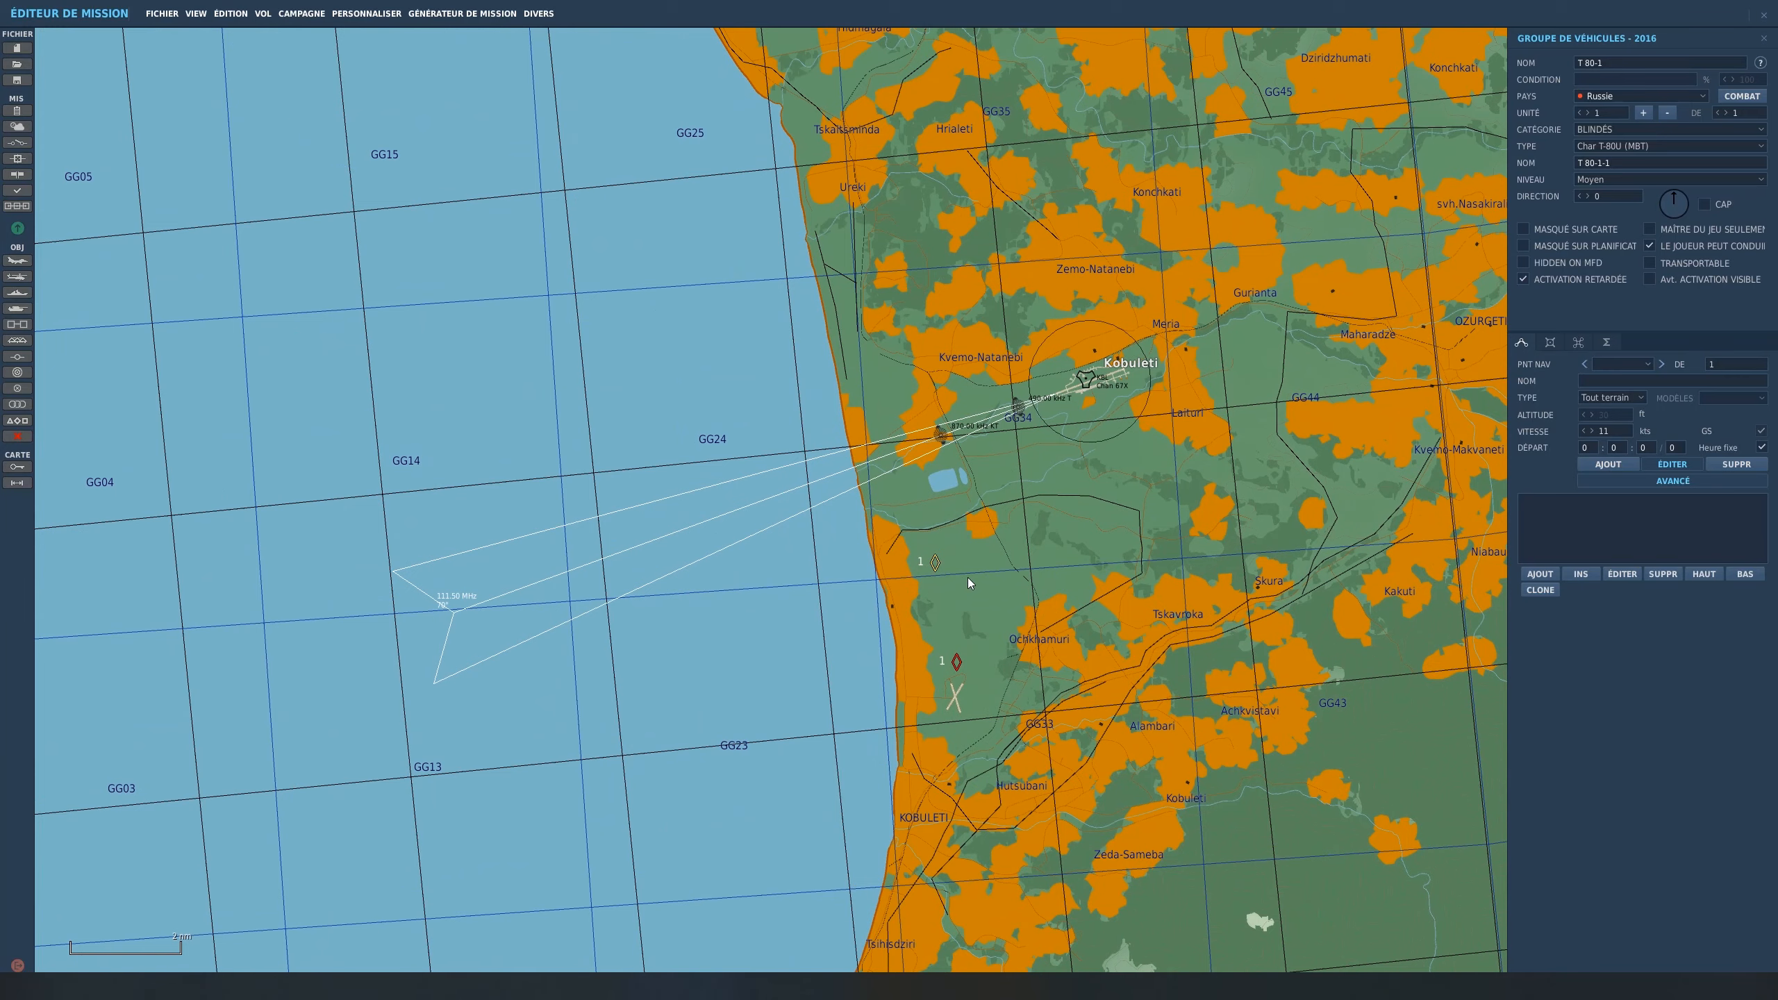
pyautogui.scroll(2, 942, 550)
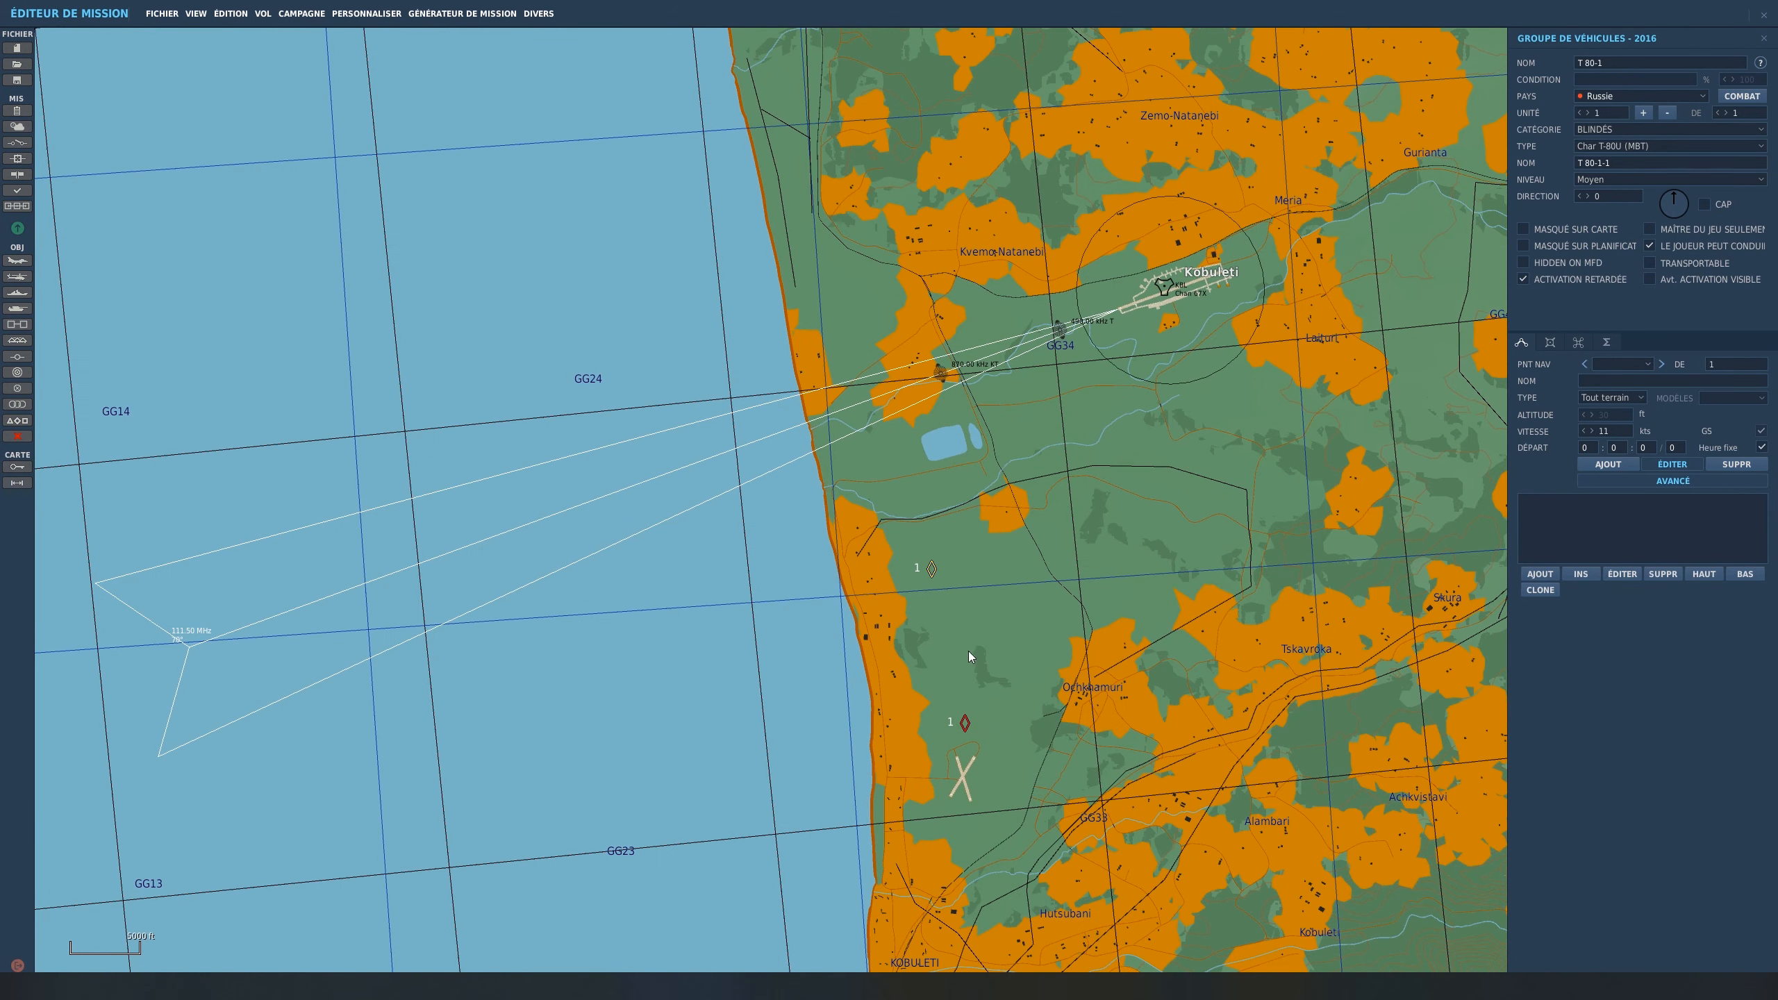
pyautogui.click(930, 570)
pyautogui.click(1649, 113)
pyautogui.click(1648, 113)
pyautogui.click(1649, 112)
pyautogui.click(949, 614)
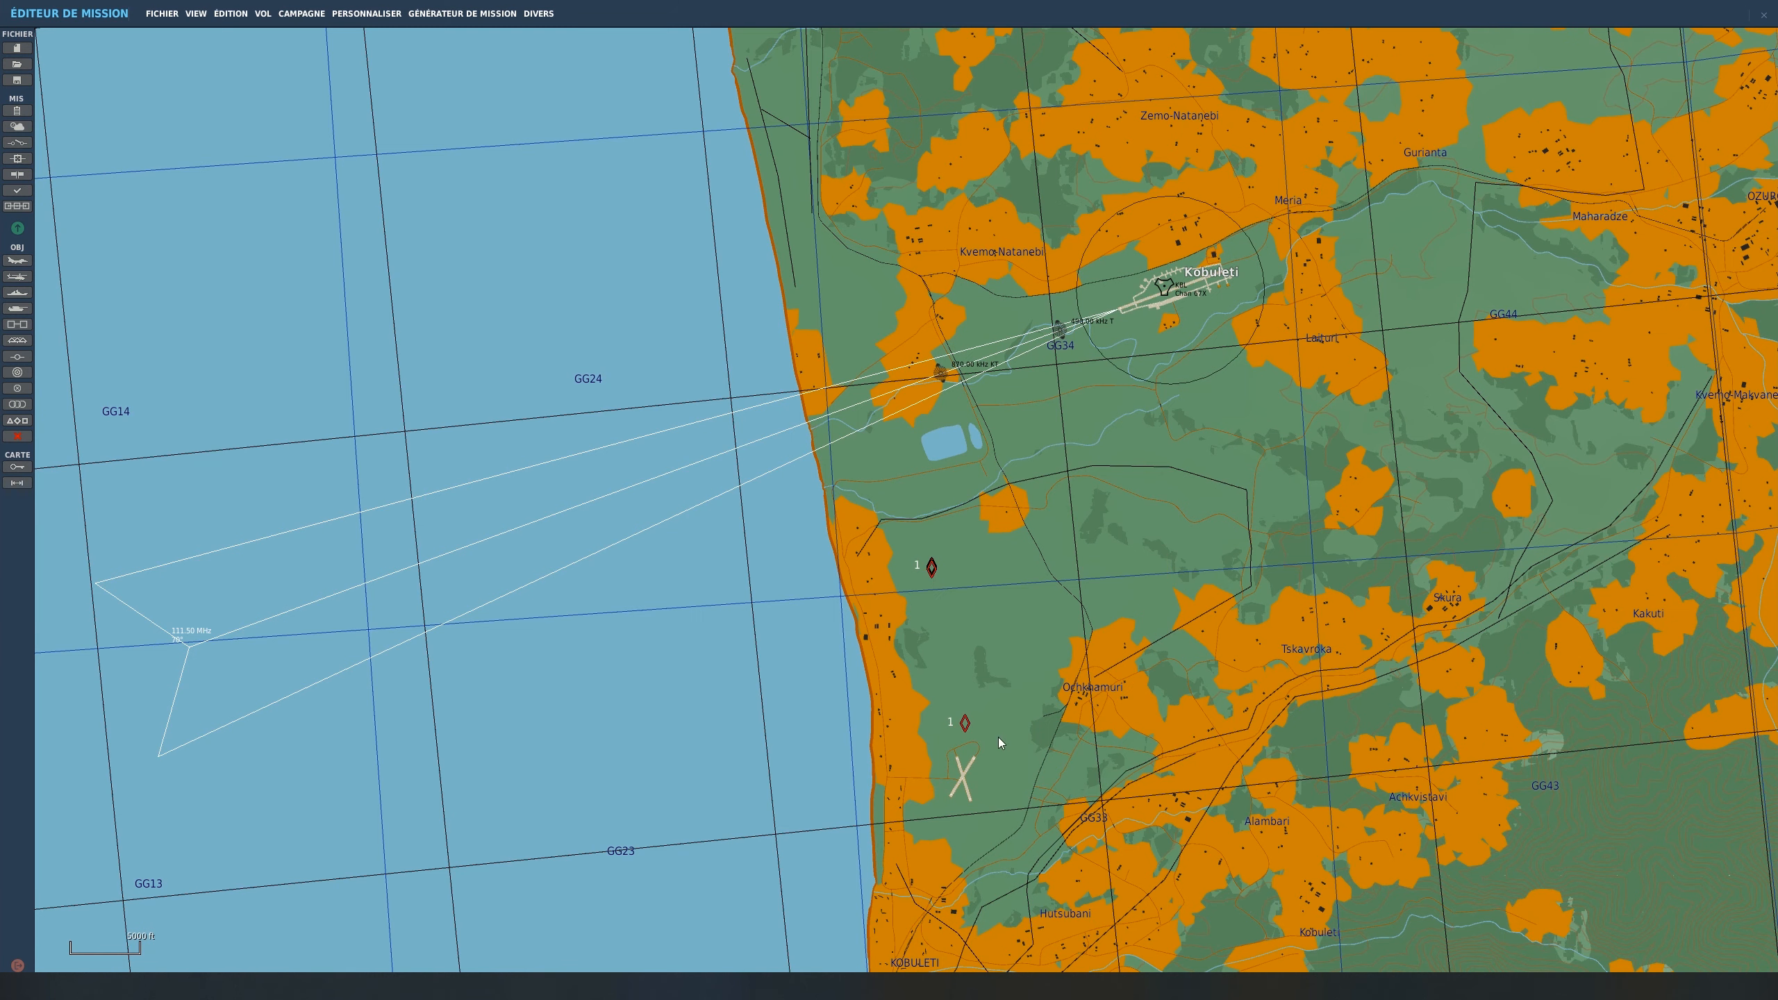
# Step: Paste another T 80 duplicate on the coast west of Kobuleti airfield and increase it to four units
pyautogui.click(965, 724)
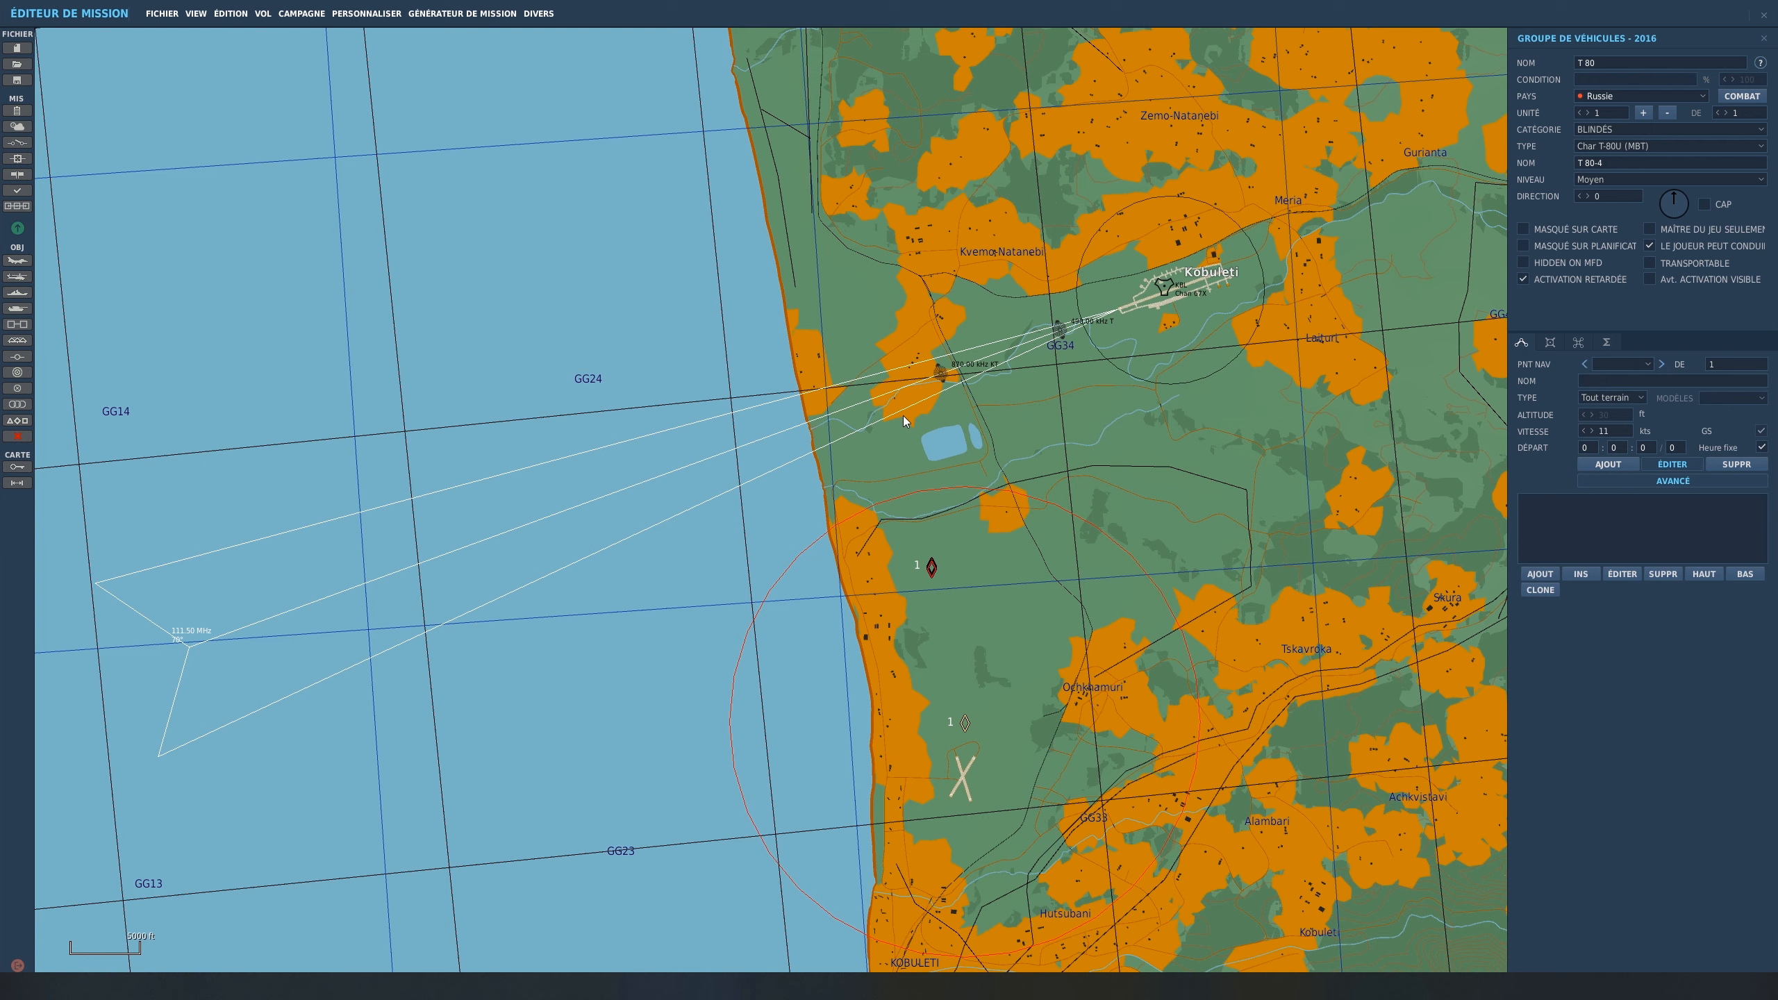
pyautogui.hotkey('ctrl', 'v')
pyautogui.click(858, 359)
pyautogui.click(1642, 113)
pyautogui.click(1642, 112)
pyautogui.click(1642, 112)
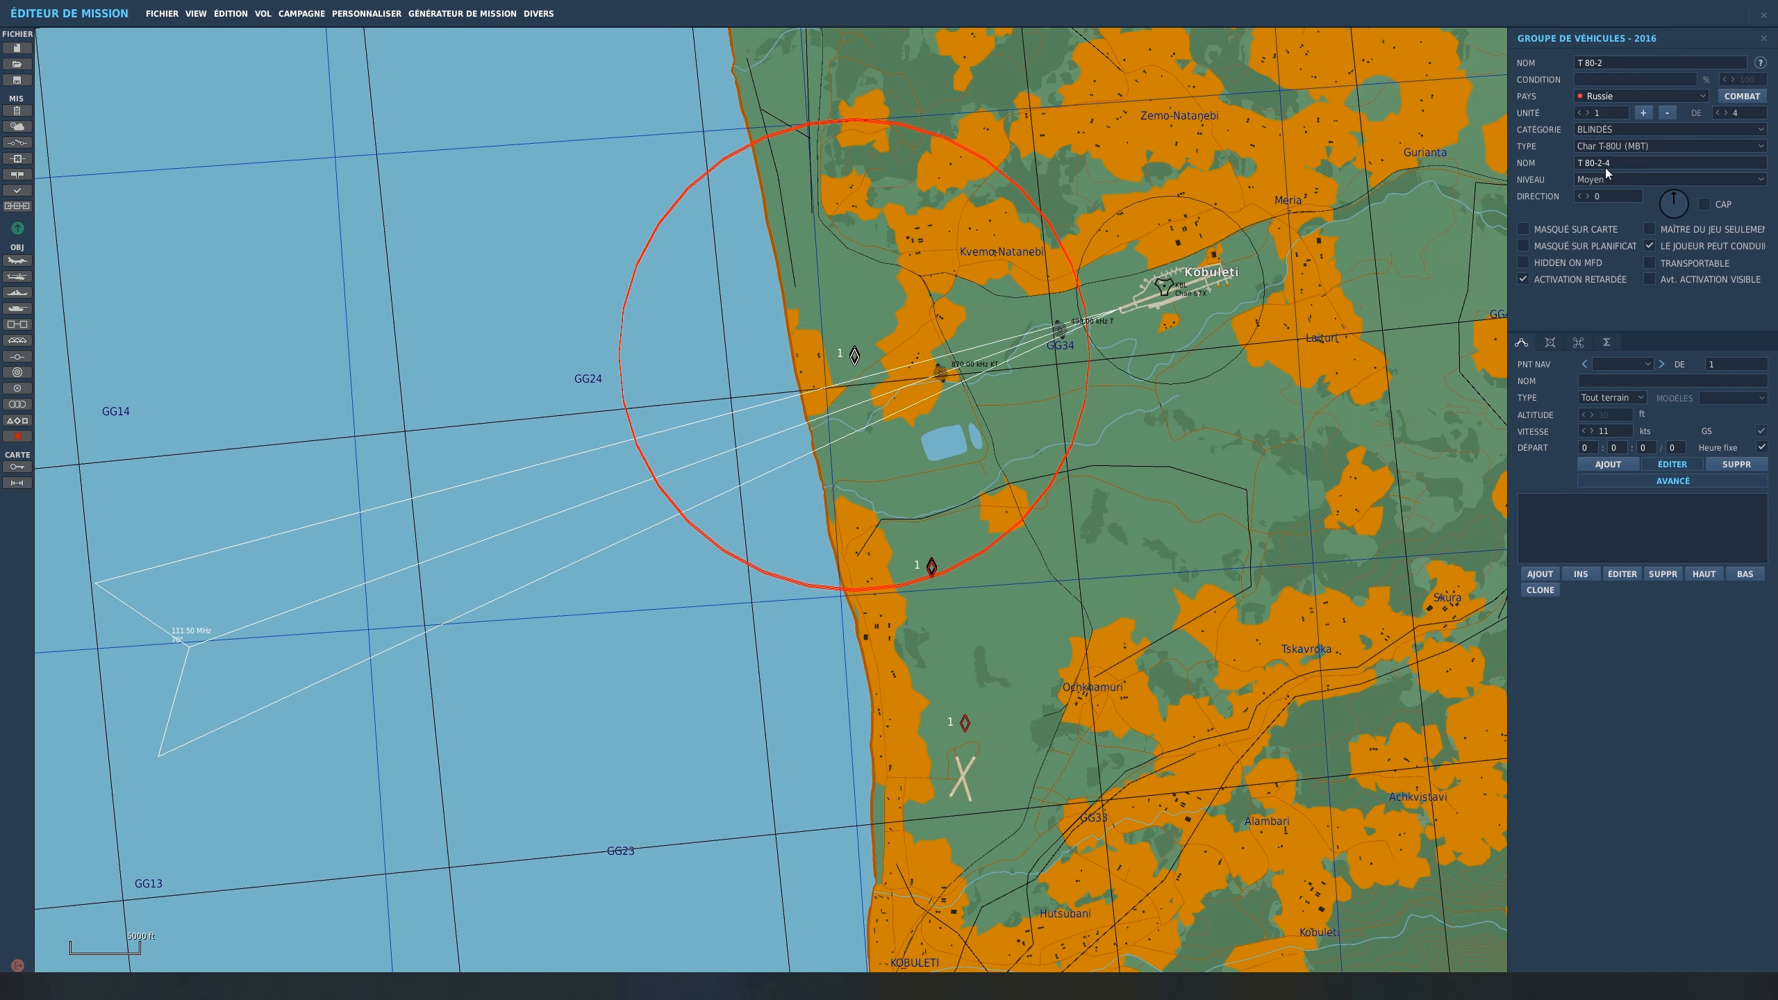
# Step: Copy the four-unit T 80-2 group and paste two duplicates farther north along the coast, near Ureki and Tskaltsminda
pyautogui.click(785, 242)
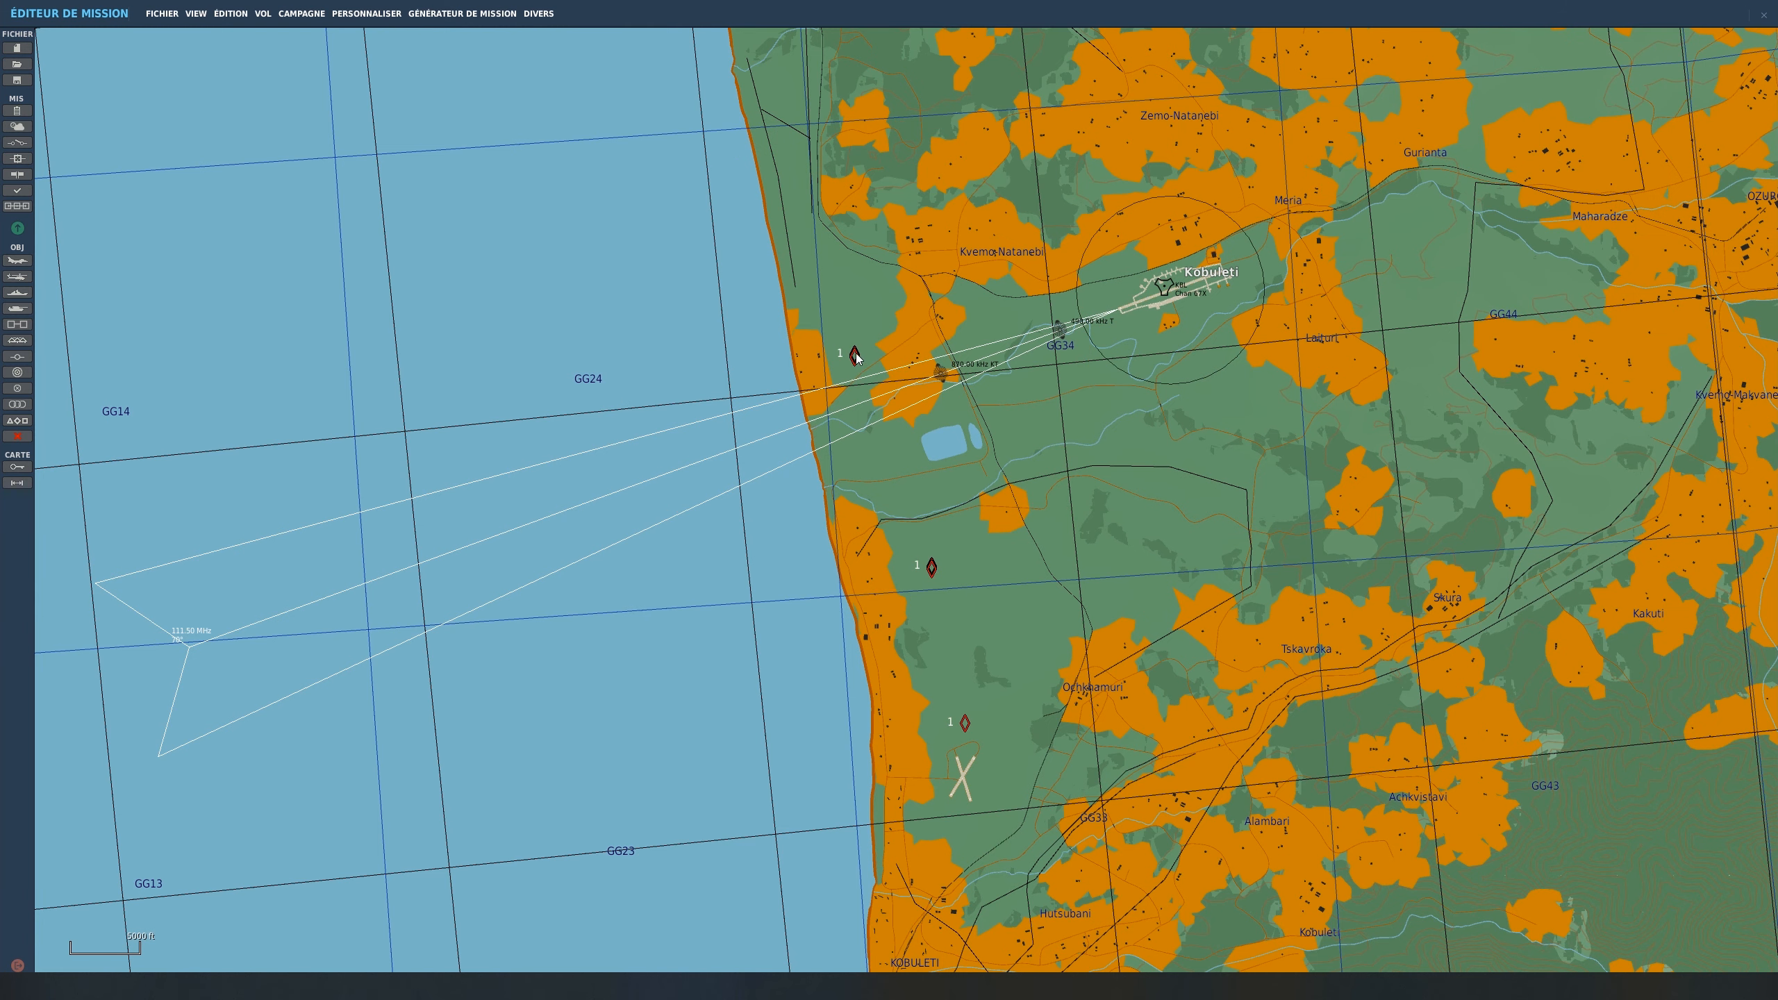
pyautogui.click(856, 357)
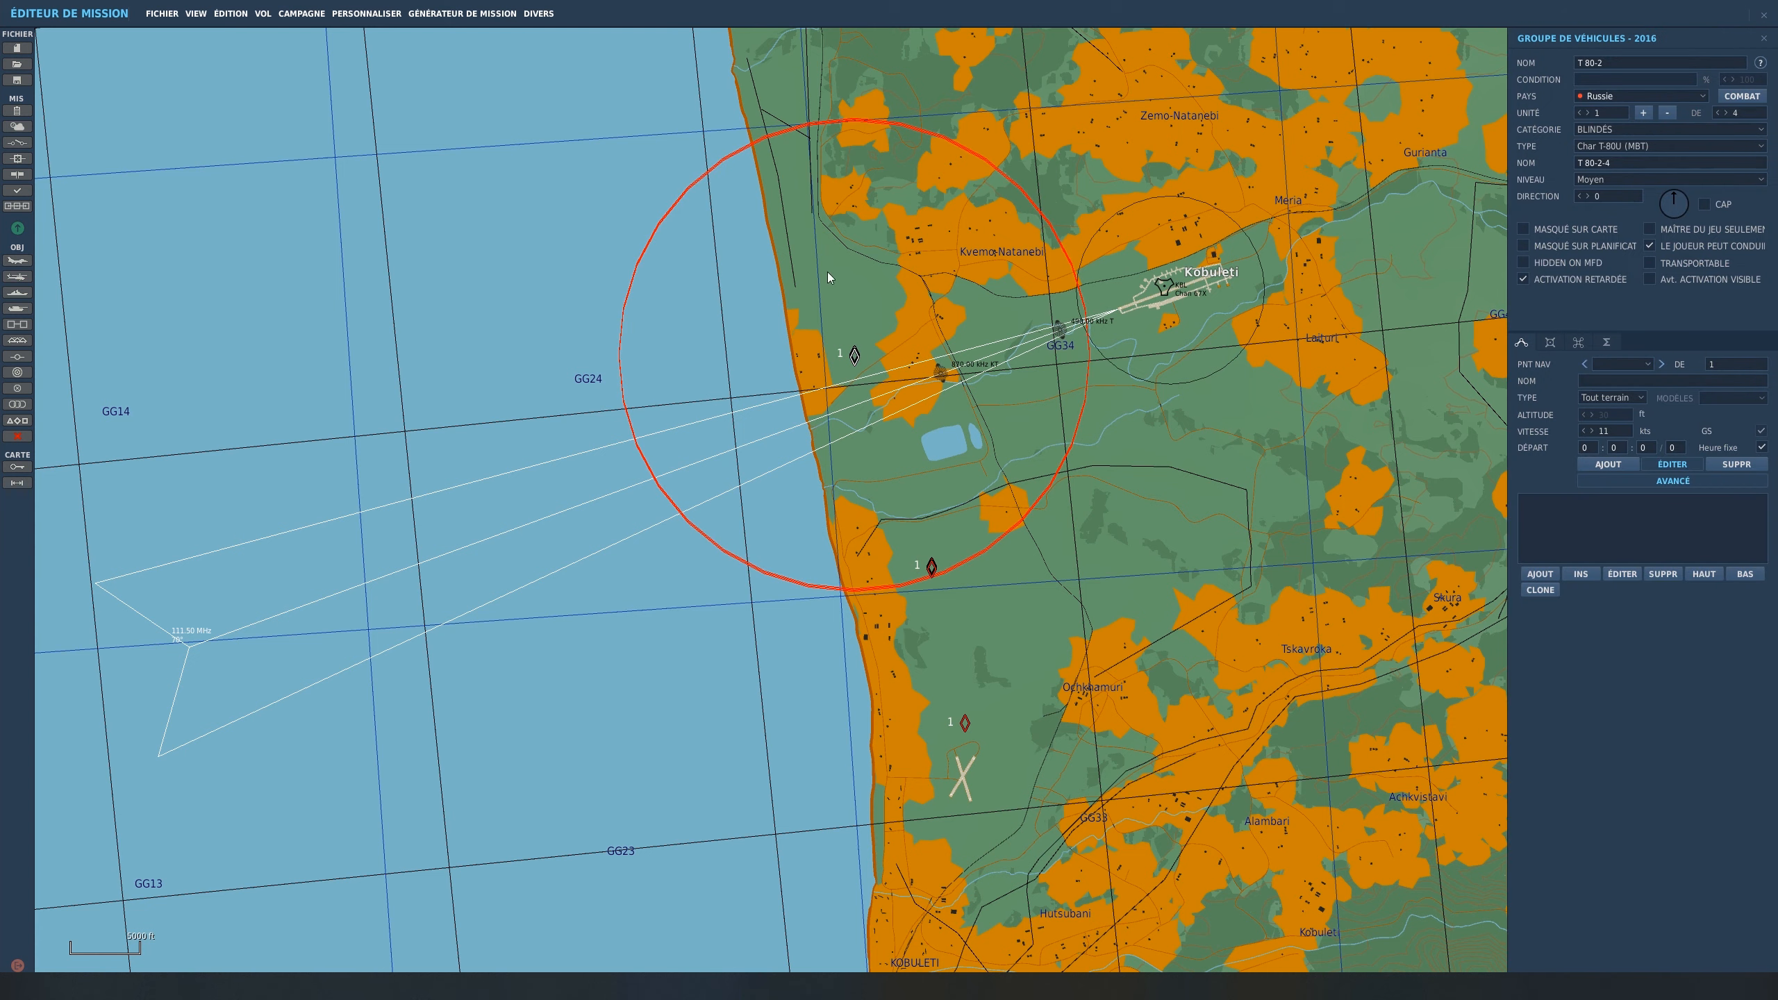
pyautogui.moveTo(828, 273); pyautogui.dragTo(889, 600, button='right')
pyautogui.hotkey('ctrl', 'v')
pyautogui.hotkey('ctrl', 'v')
pyautogui.click(960, 432)
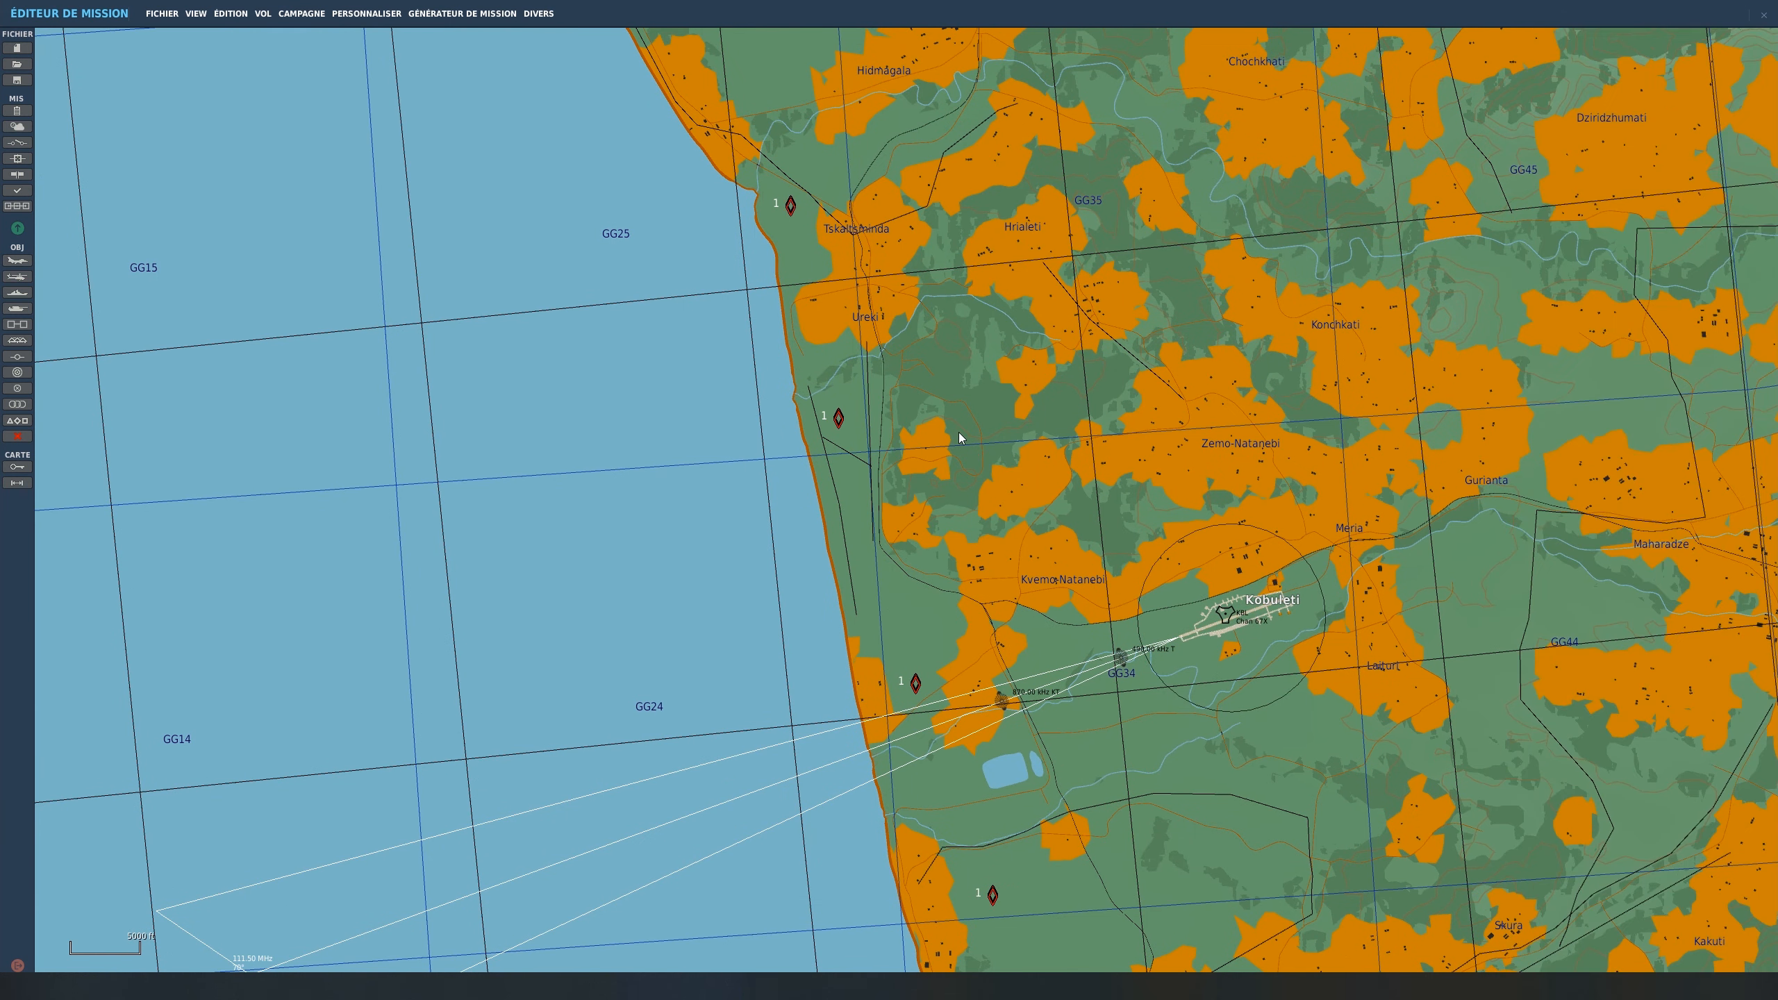
# Step: Check the settings of the T 80-2 group and its two northern duplicates
pyautogui.click(916, 685)
pyautogui.click(839, 420)
pyautogui.click(792, 207)
pyautogui.scroll(-2, 843, 364)
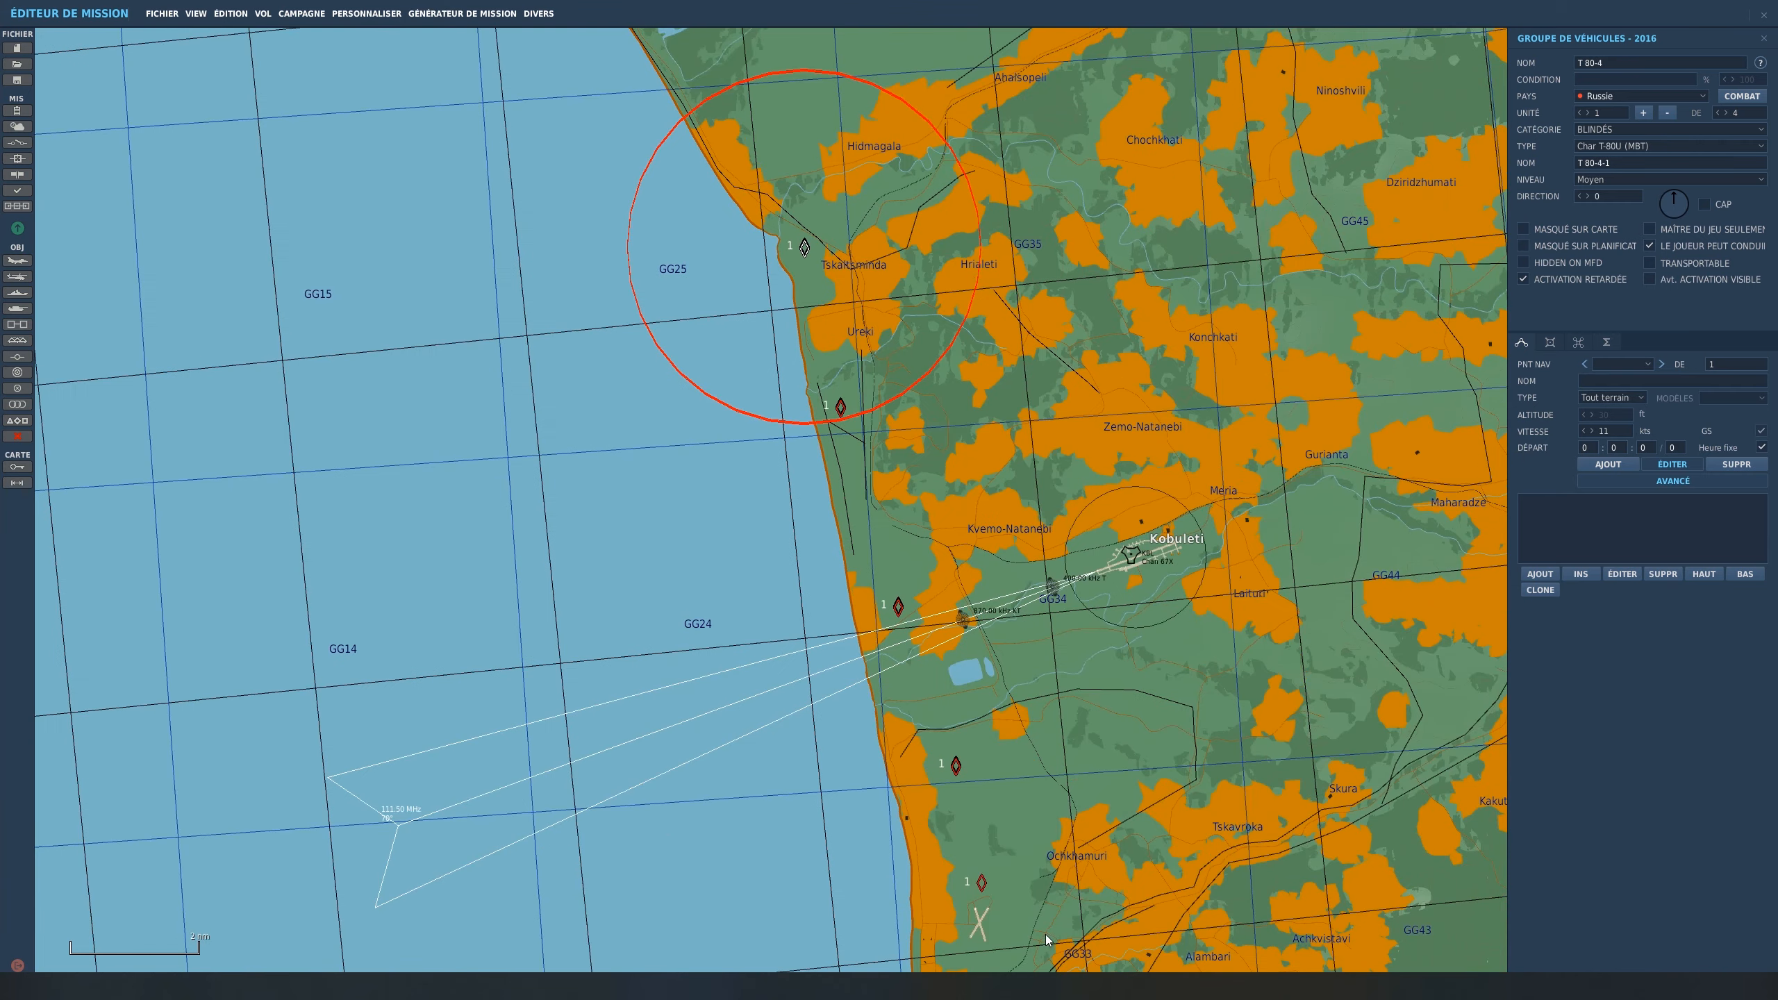
pyautogui.scroll(-1, 1000, 900)
pyautogui.scroll(-1, 1000, 901)
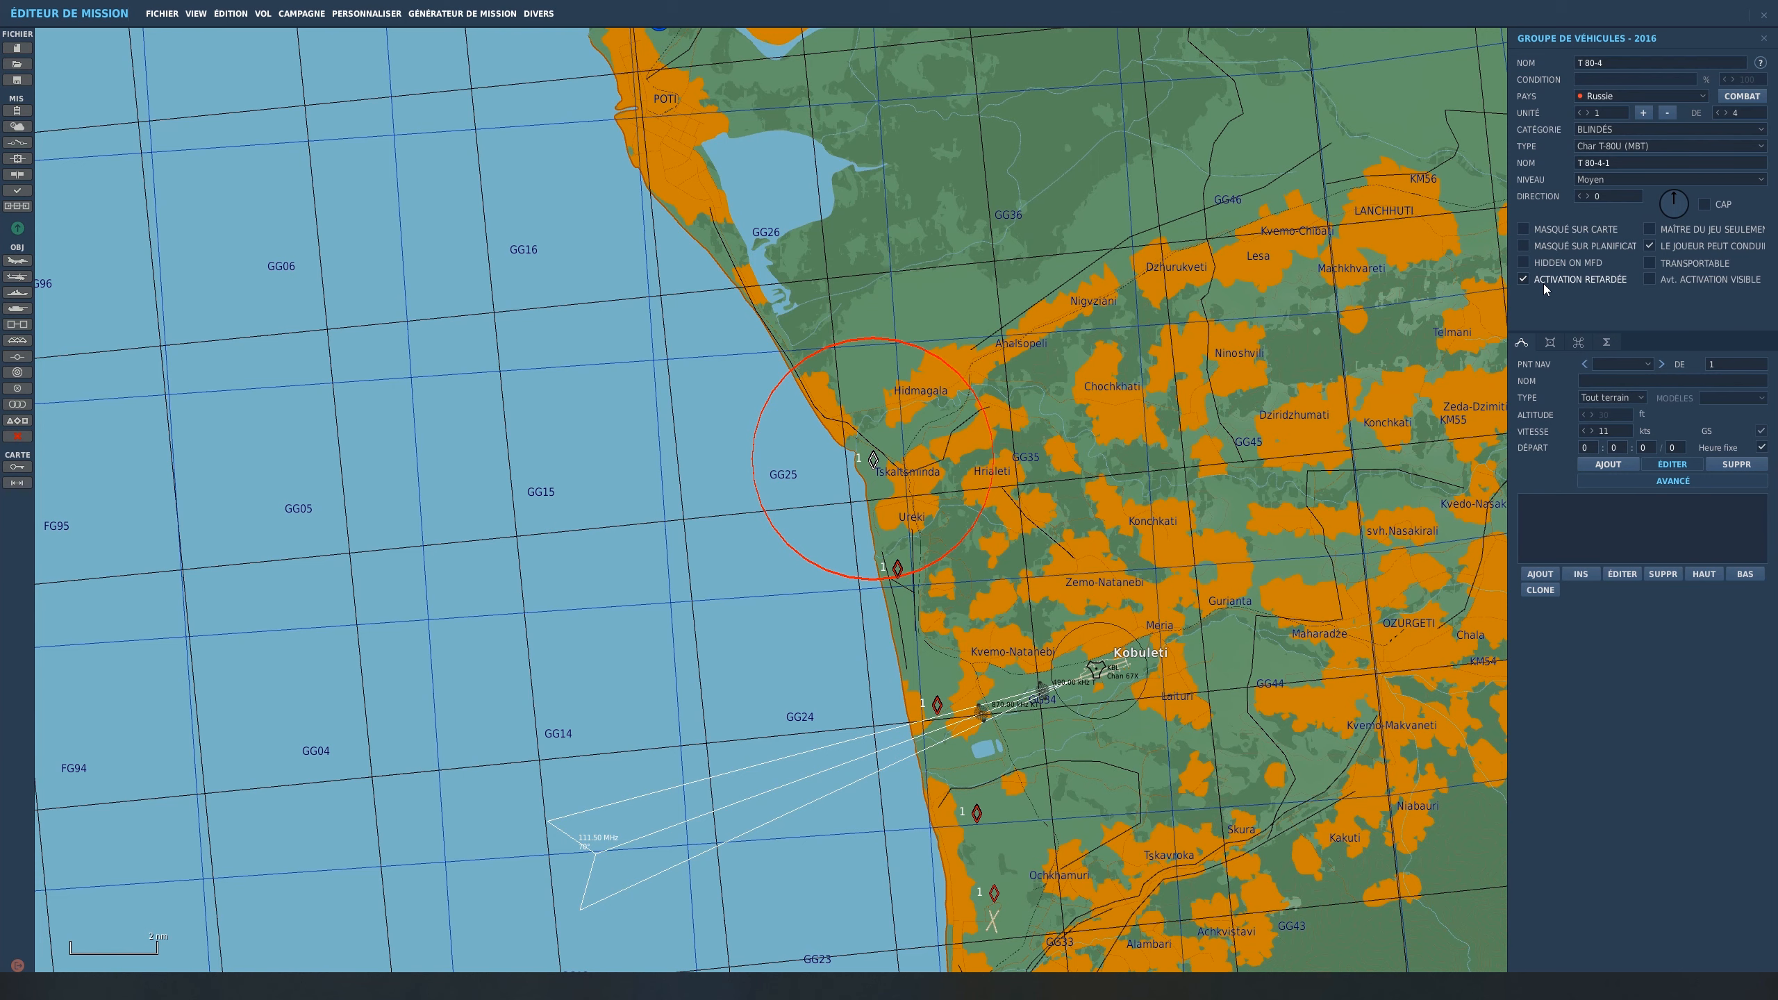
# Step: Create a new UNE FOIS trigger and give it an ALÉATOIRE condition
pyautogui.click(18, 142)
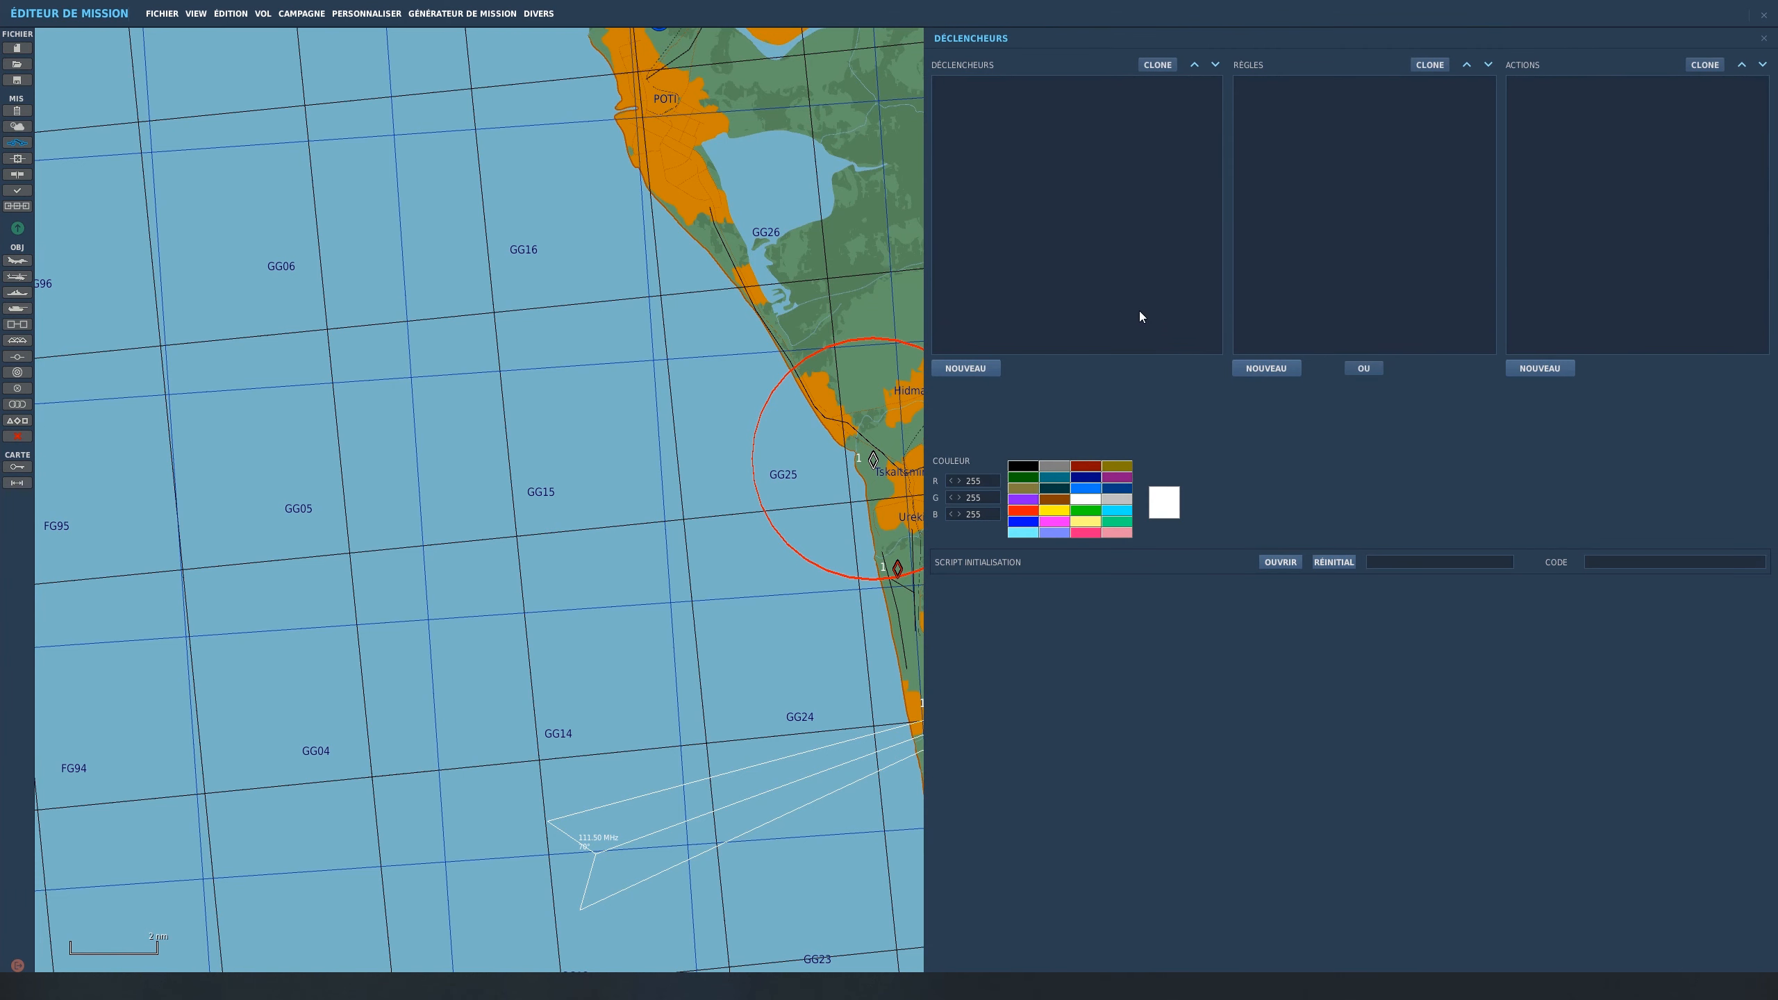
pyautogui.click(974, 366)
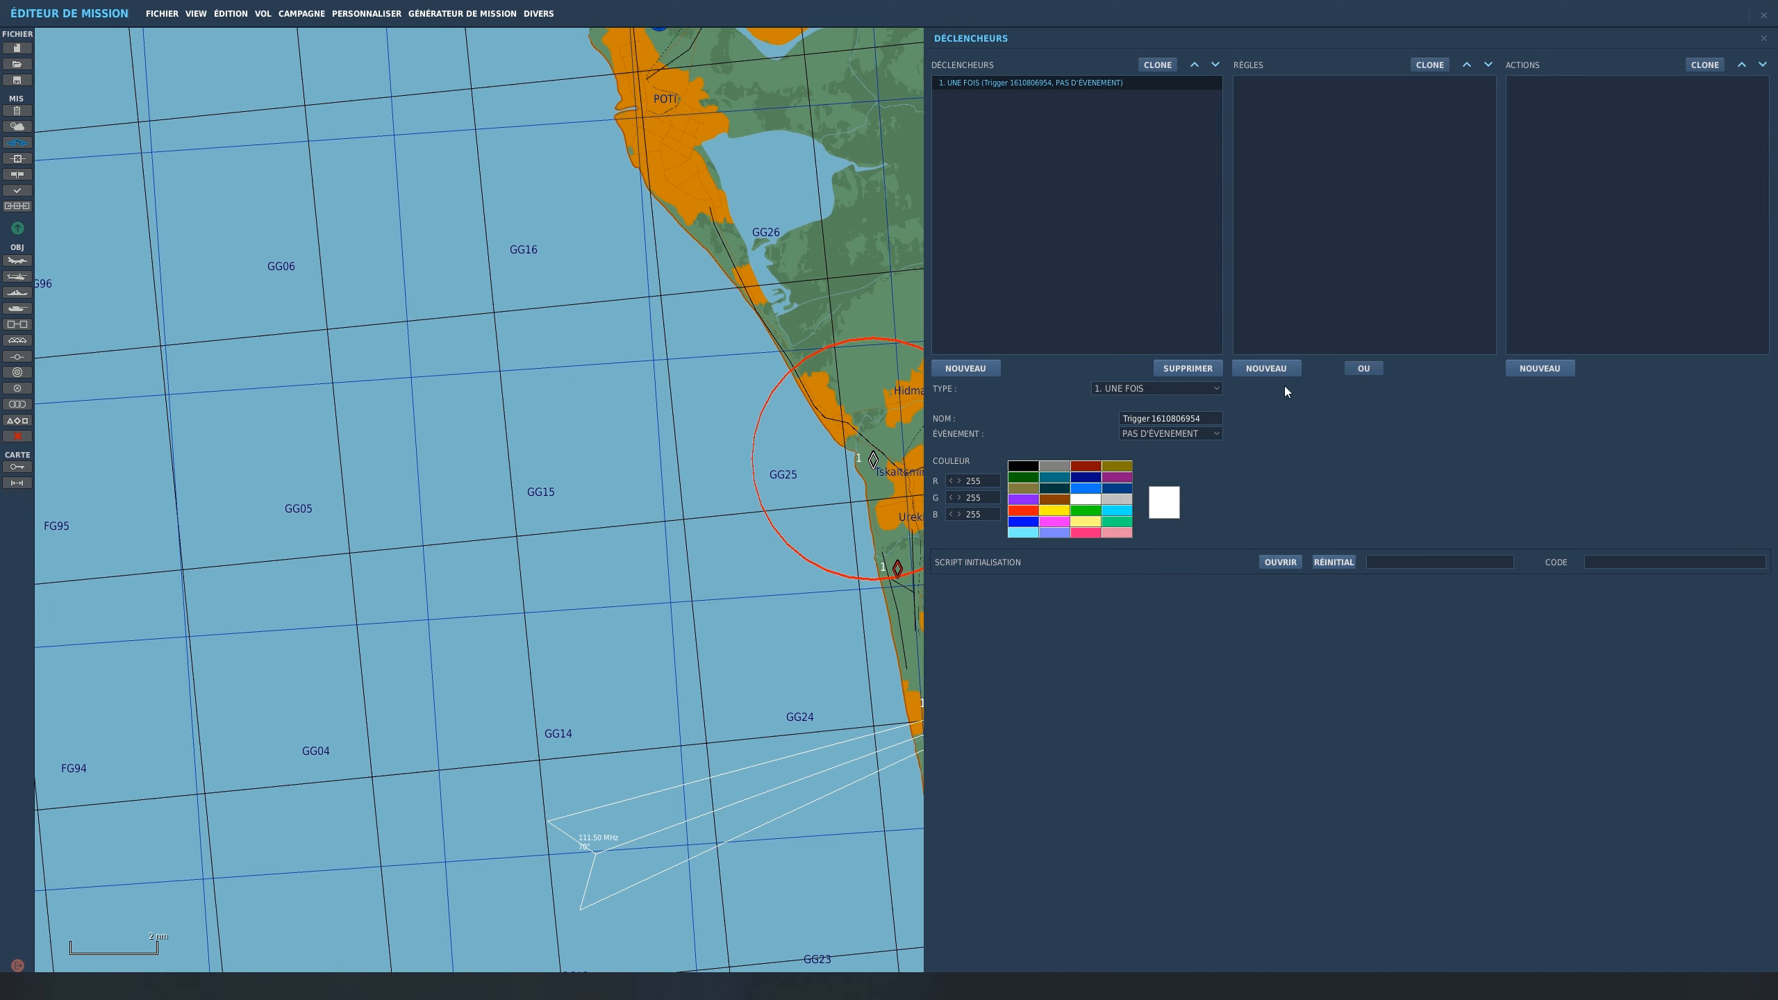
pyautogui.click(1278, 365)
pyautogui.click(1424, 391)
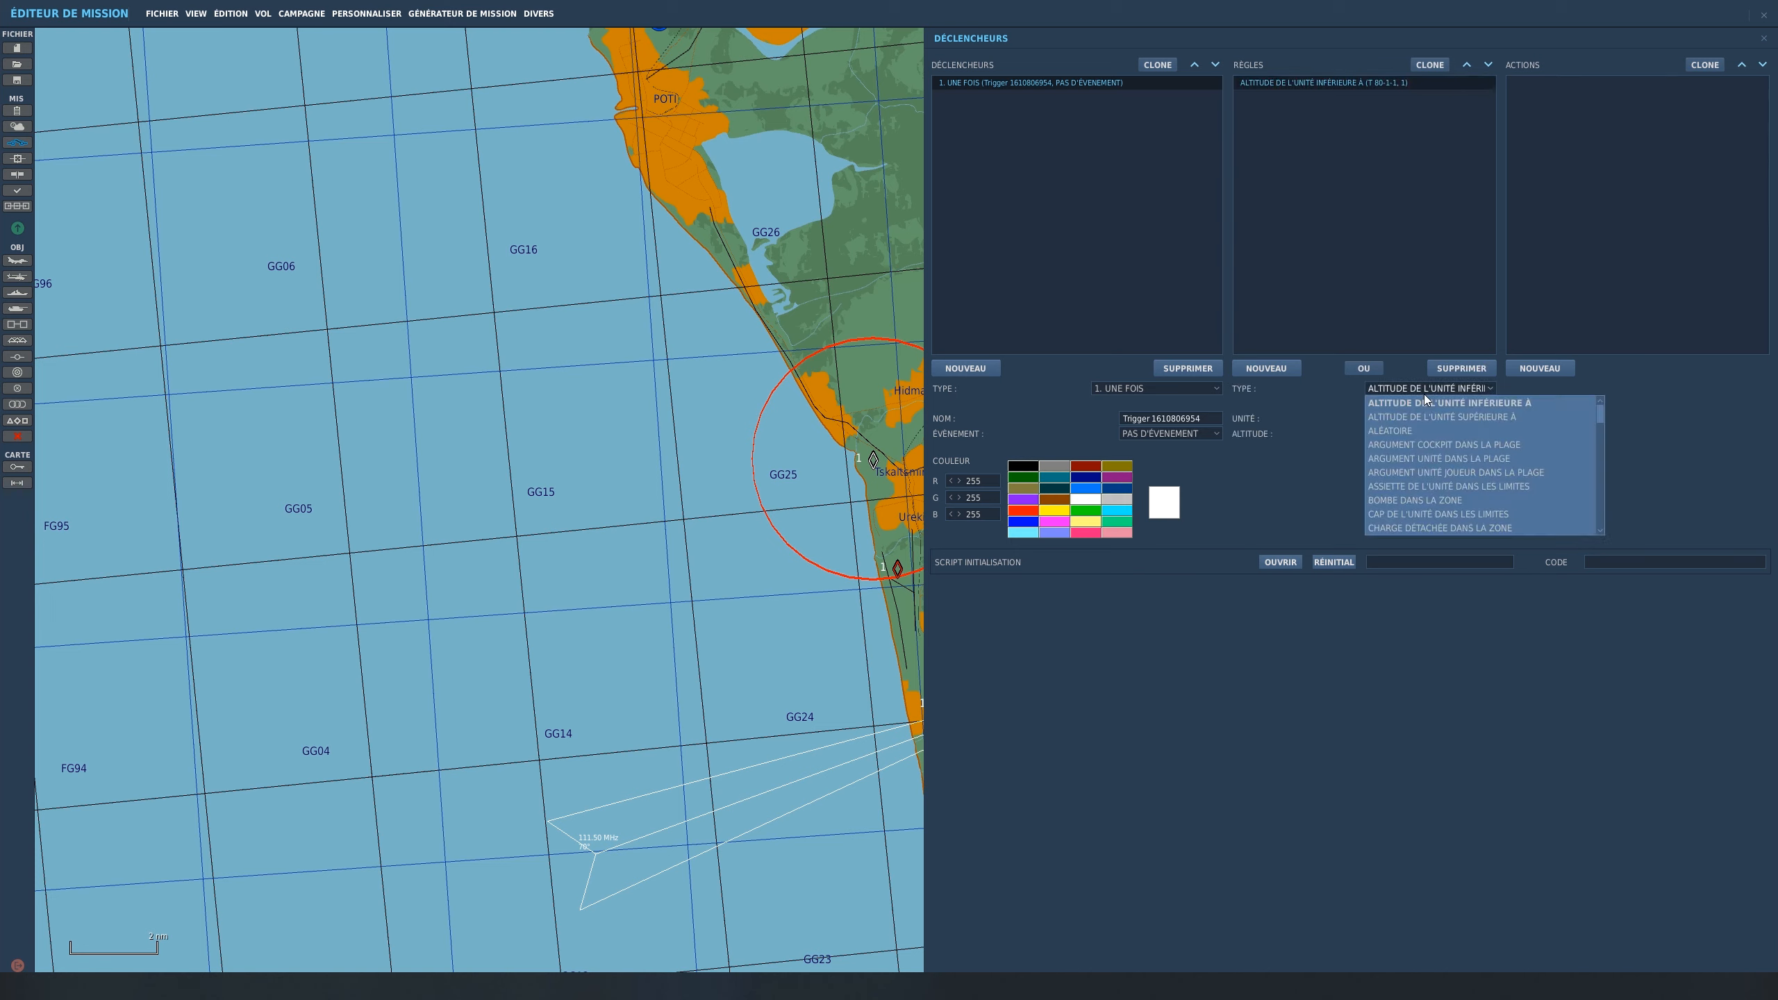
pyautogui.click(1413, 430)
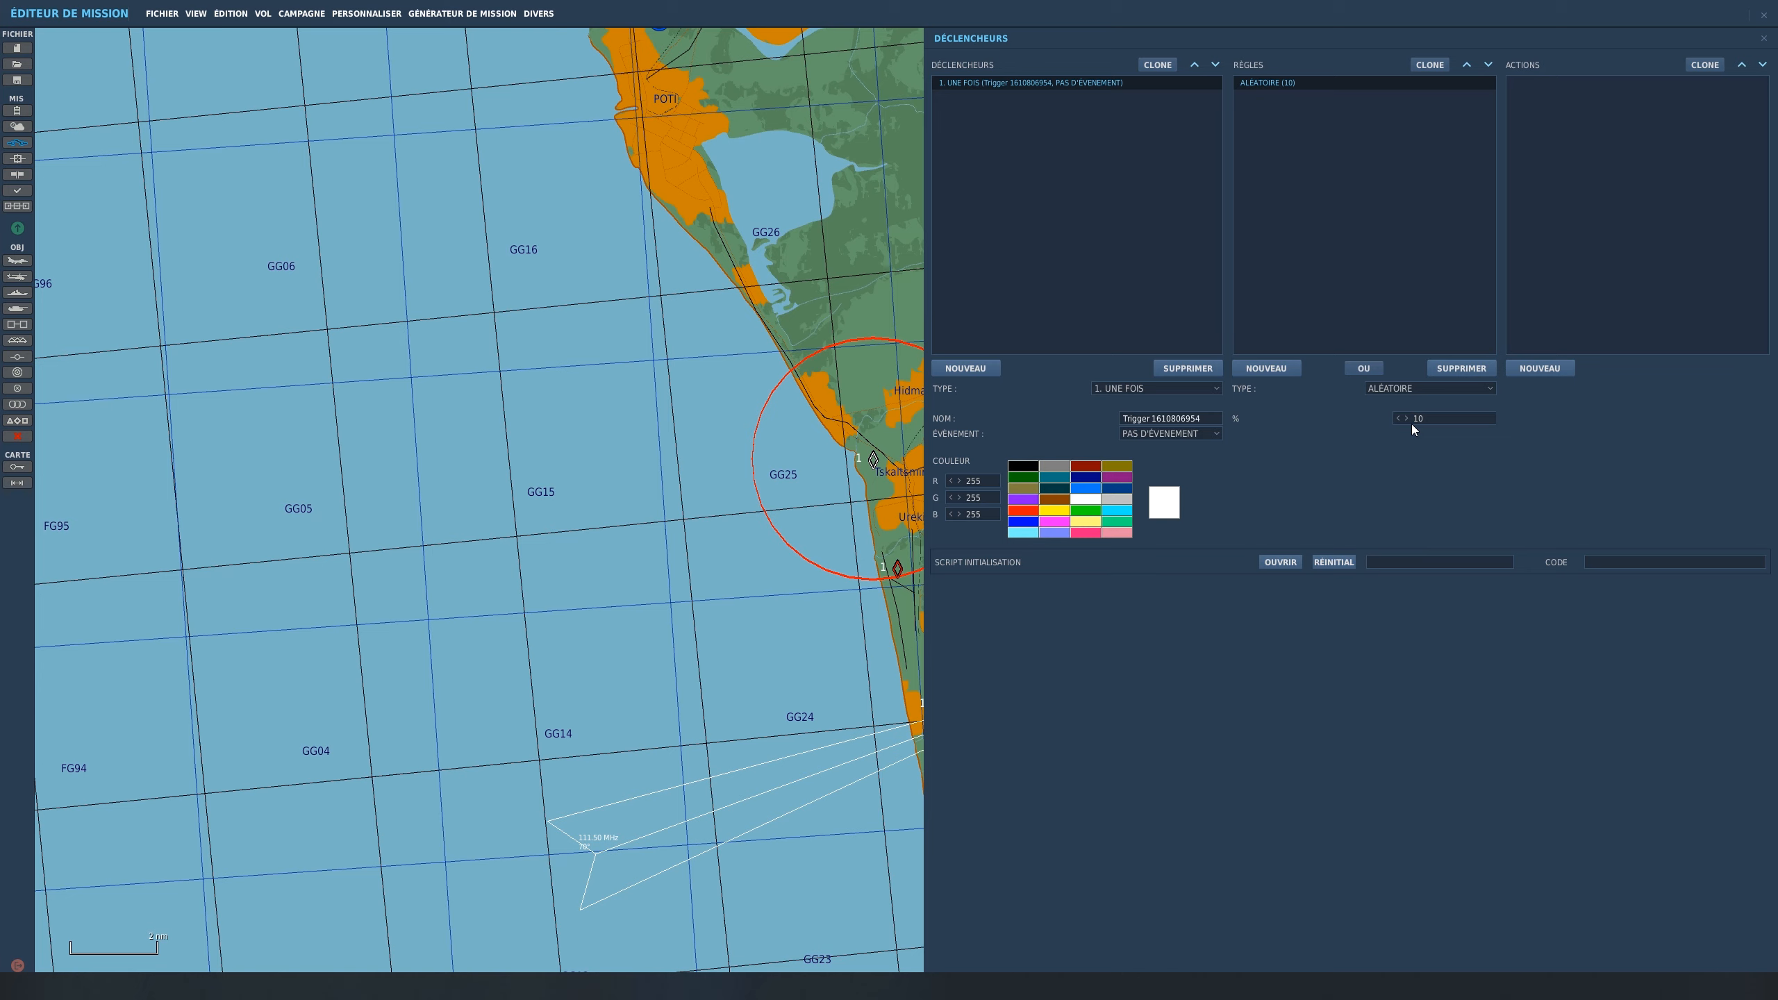
# Step: Add a MARQUEUR ALÉATOIRE - ACTIVER action to the UNE FOIS trigger with the ALÉATOIRE condition
pyautogui.click(1557, 369)
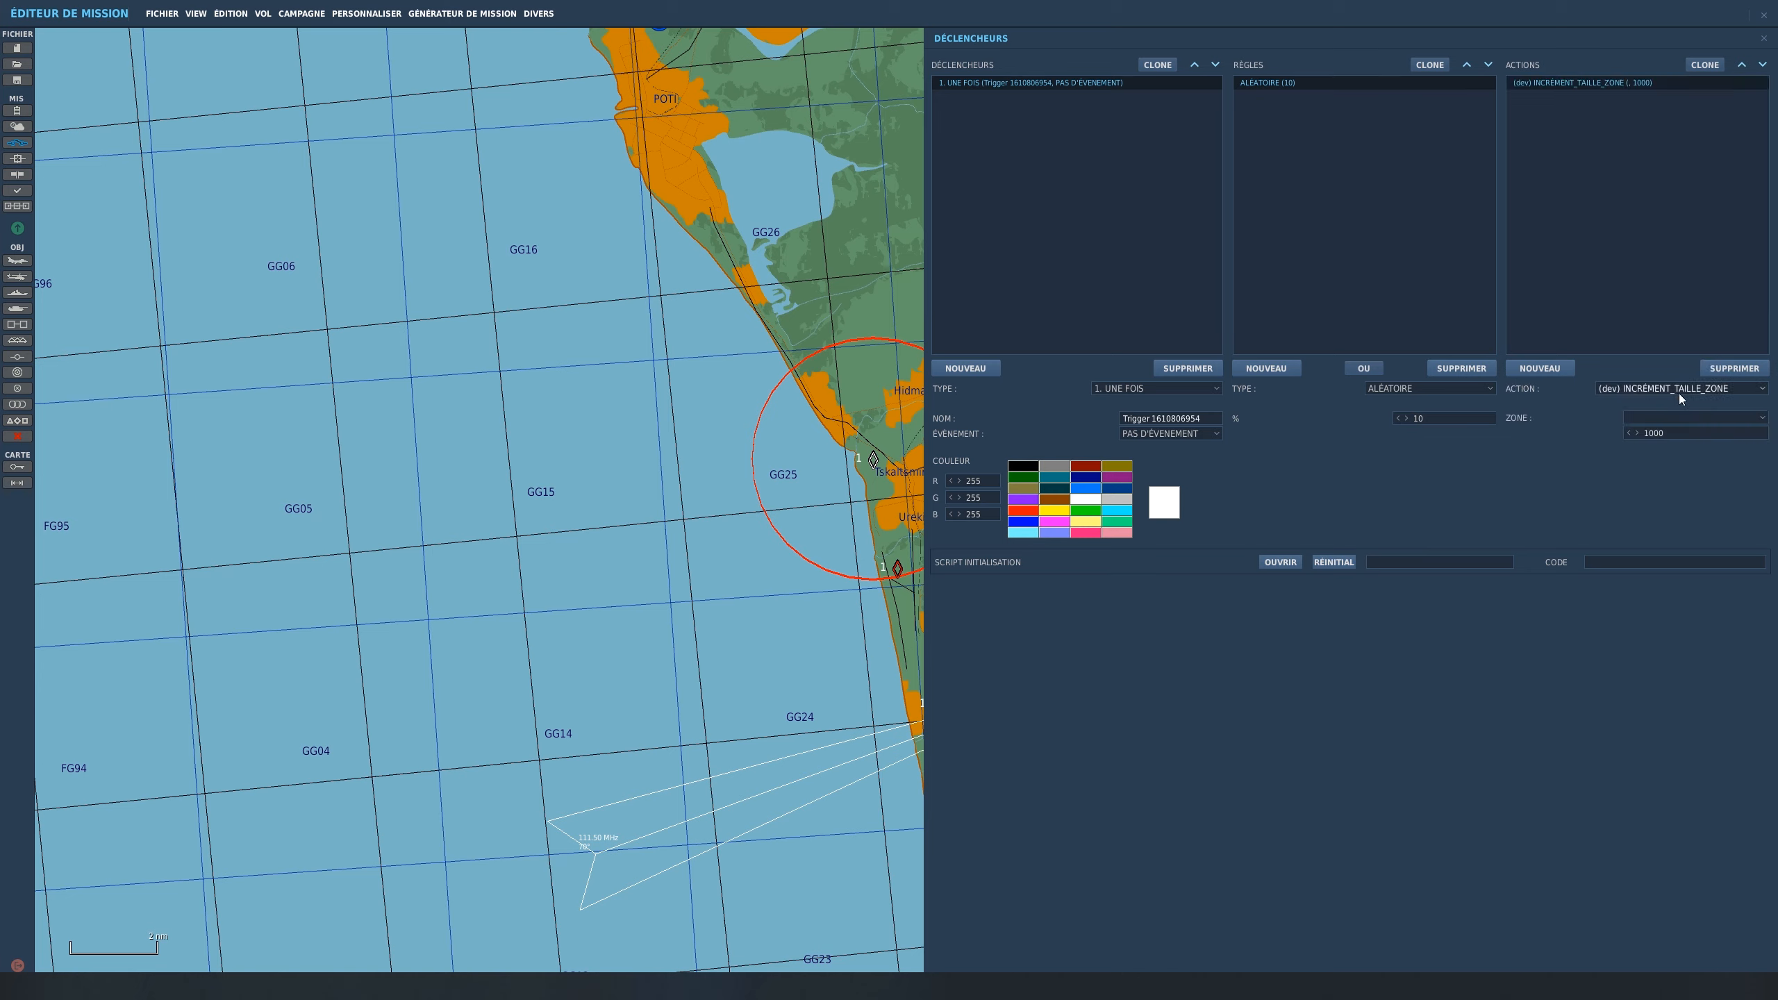
pyautogui.click(1668, 389)
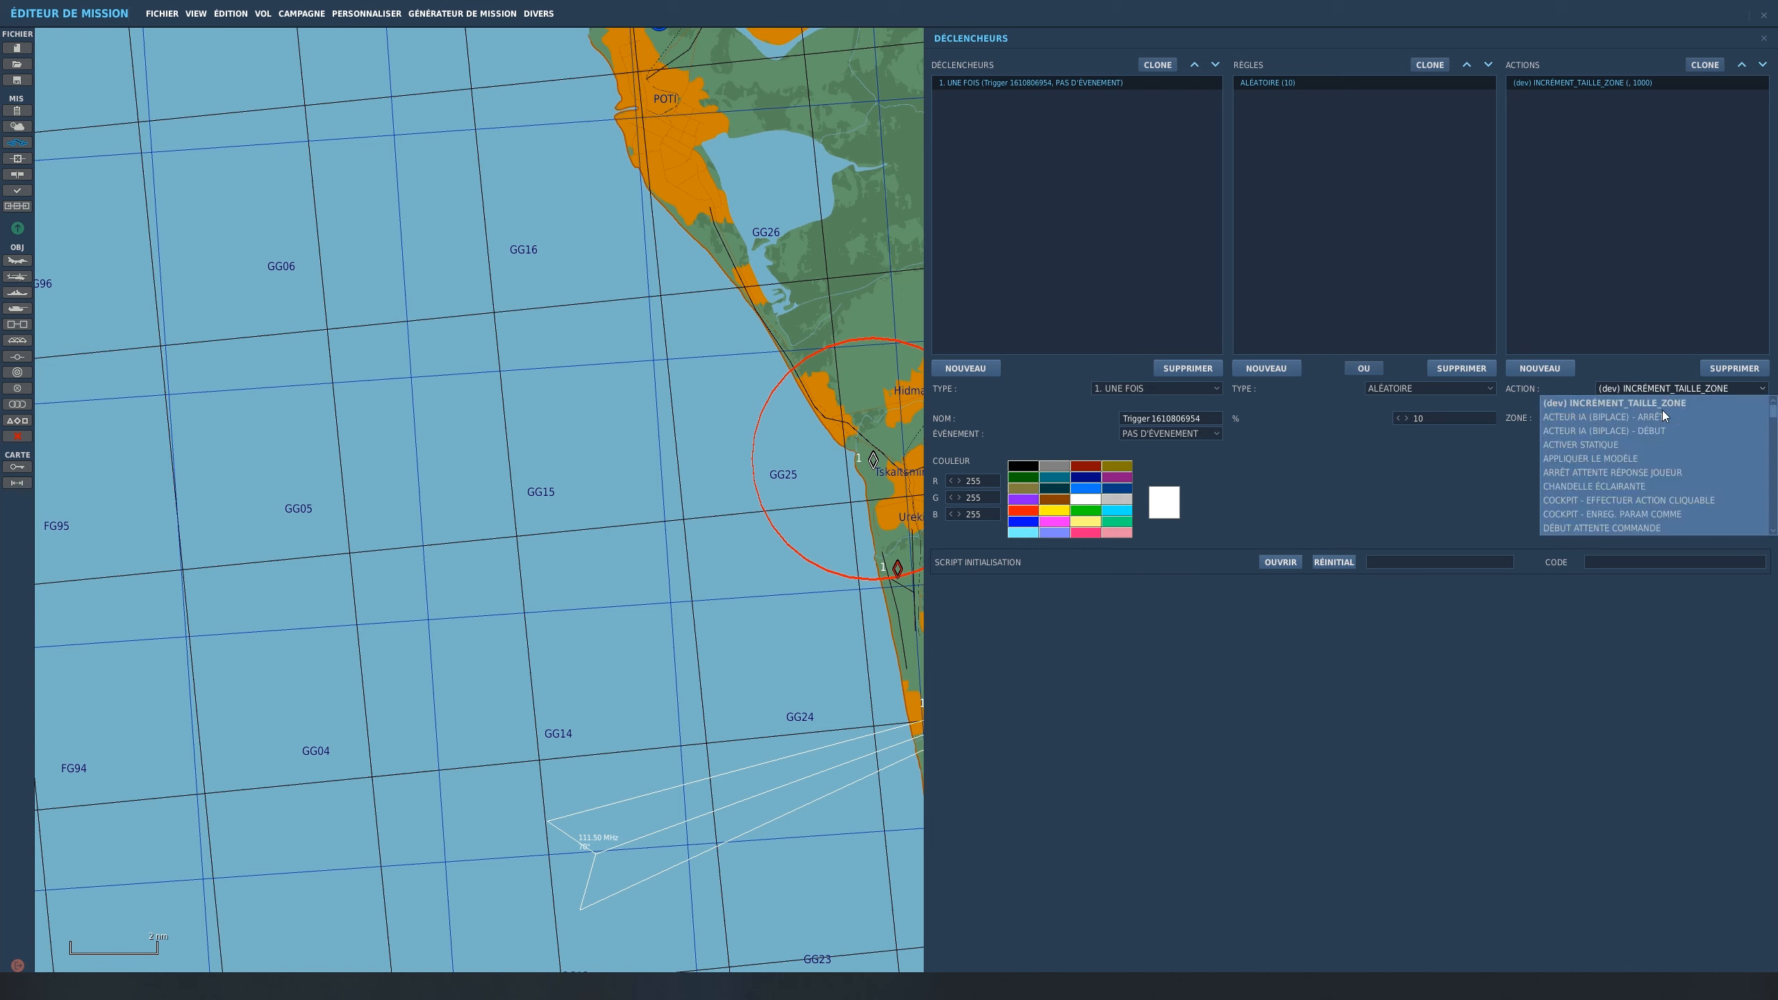
pyautogui.scroll(-5, 1650, 429)
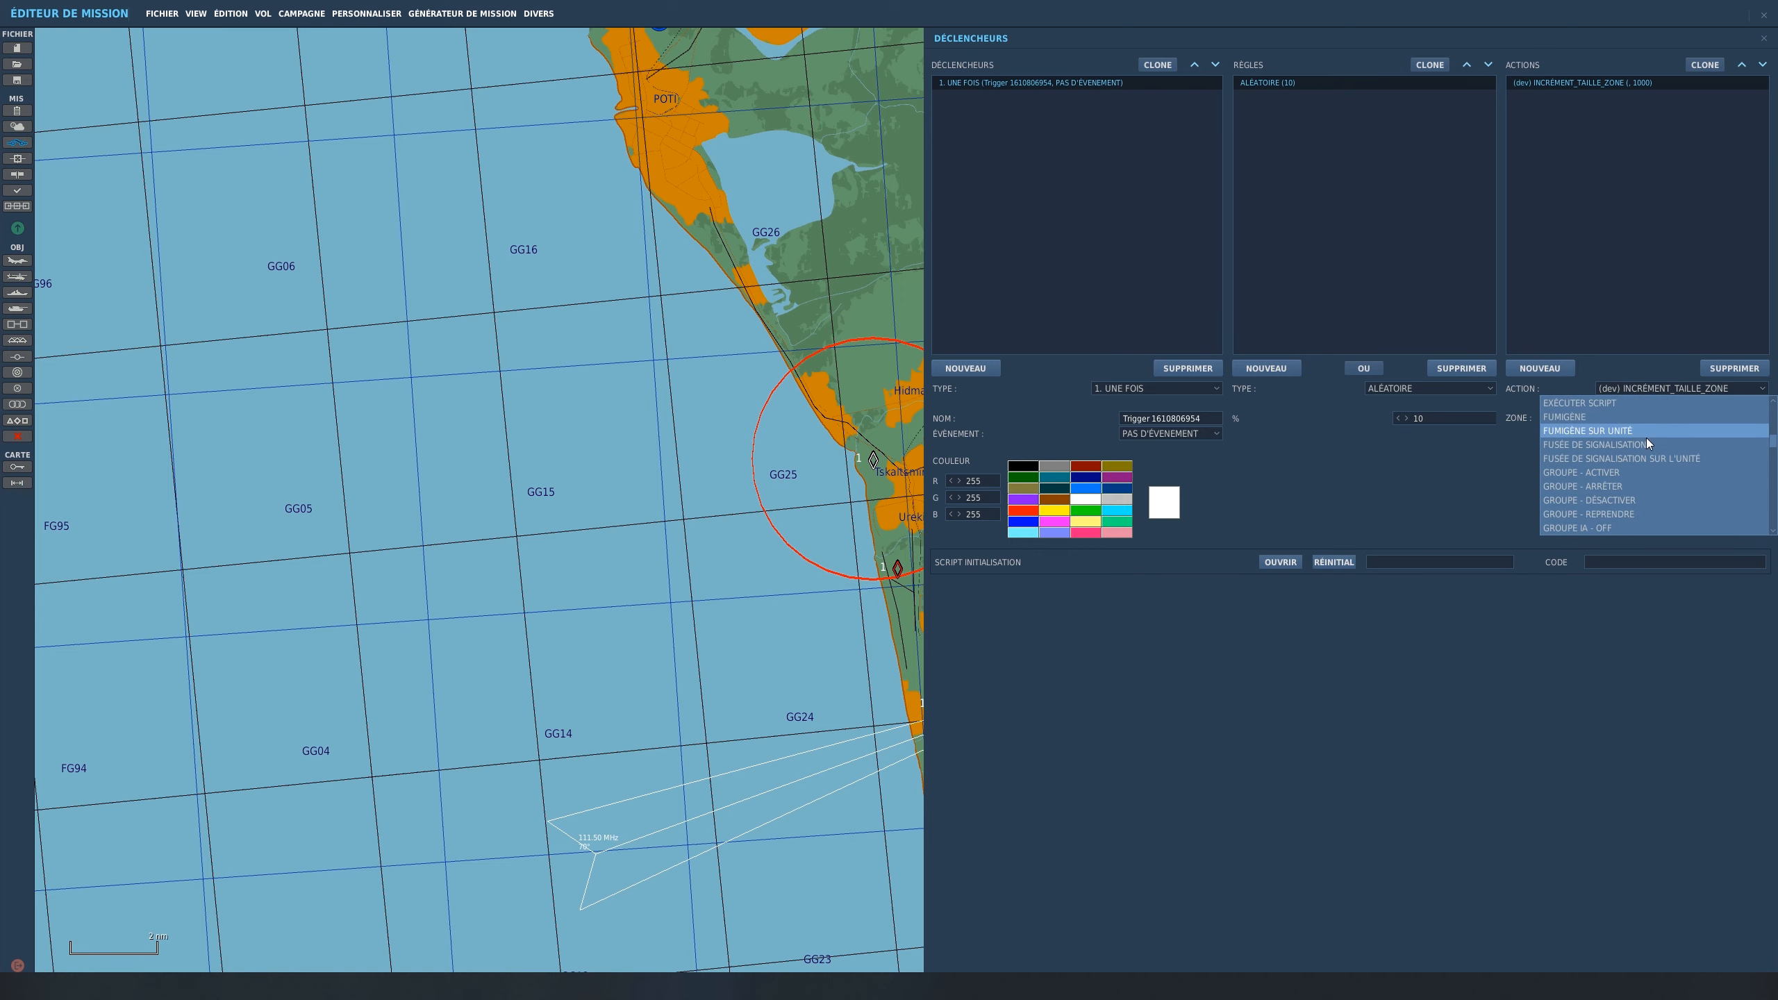
pyautogui.scroll(-2, 1629, 482)
pyautogui.scroll(-2, 1631, 484)
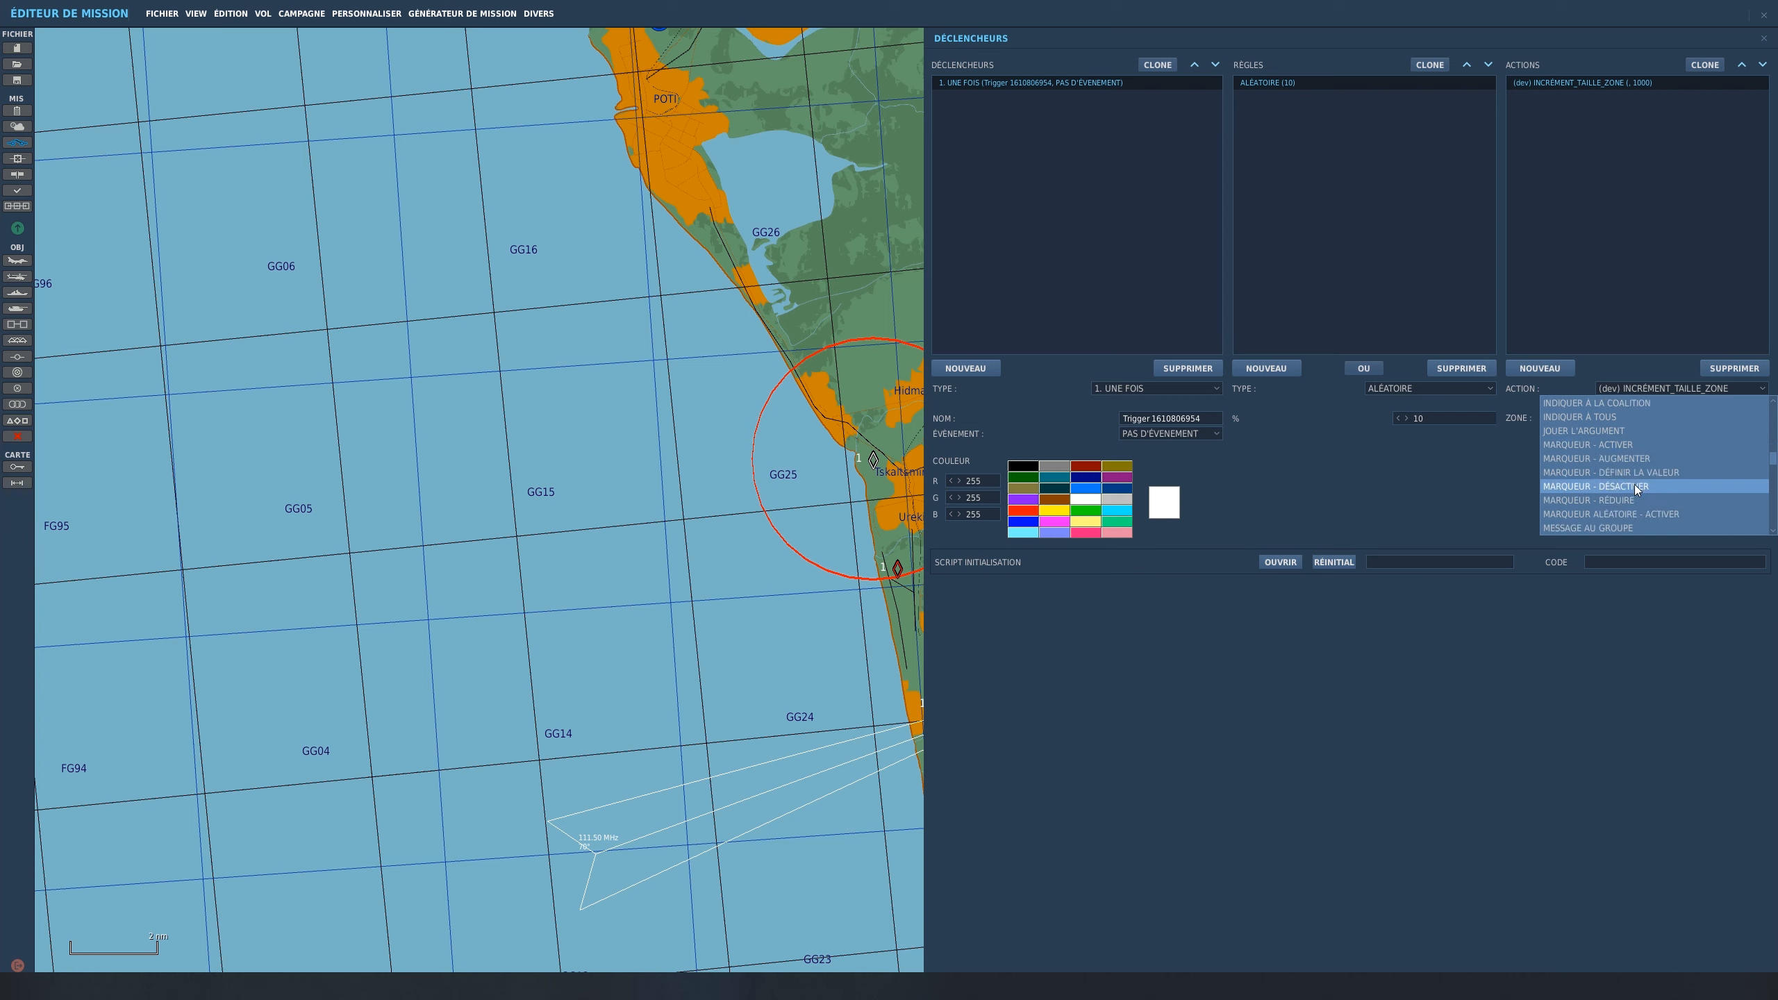
pyautogui.click(1585, 514)
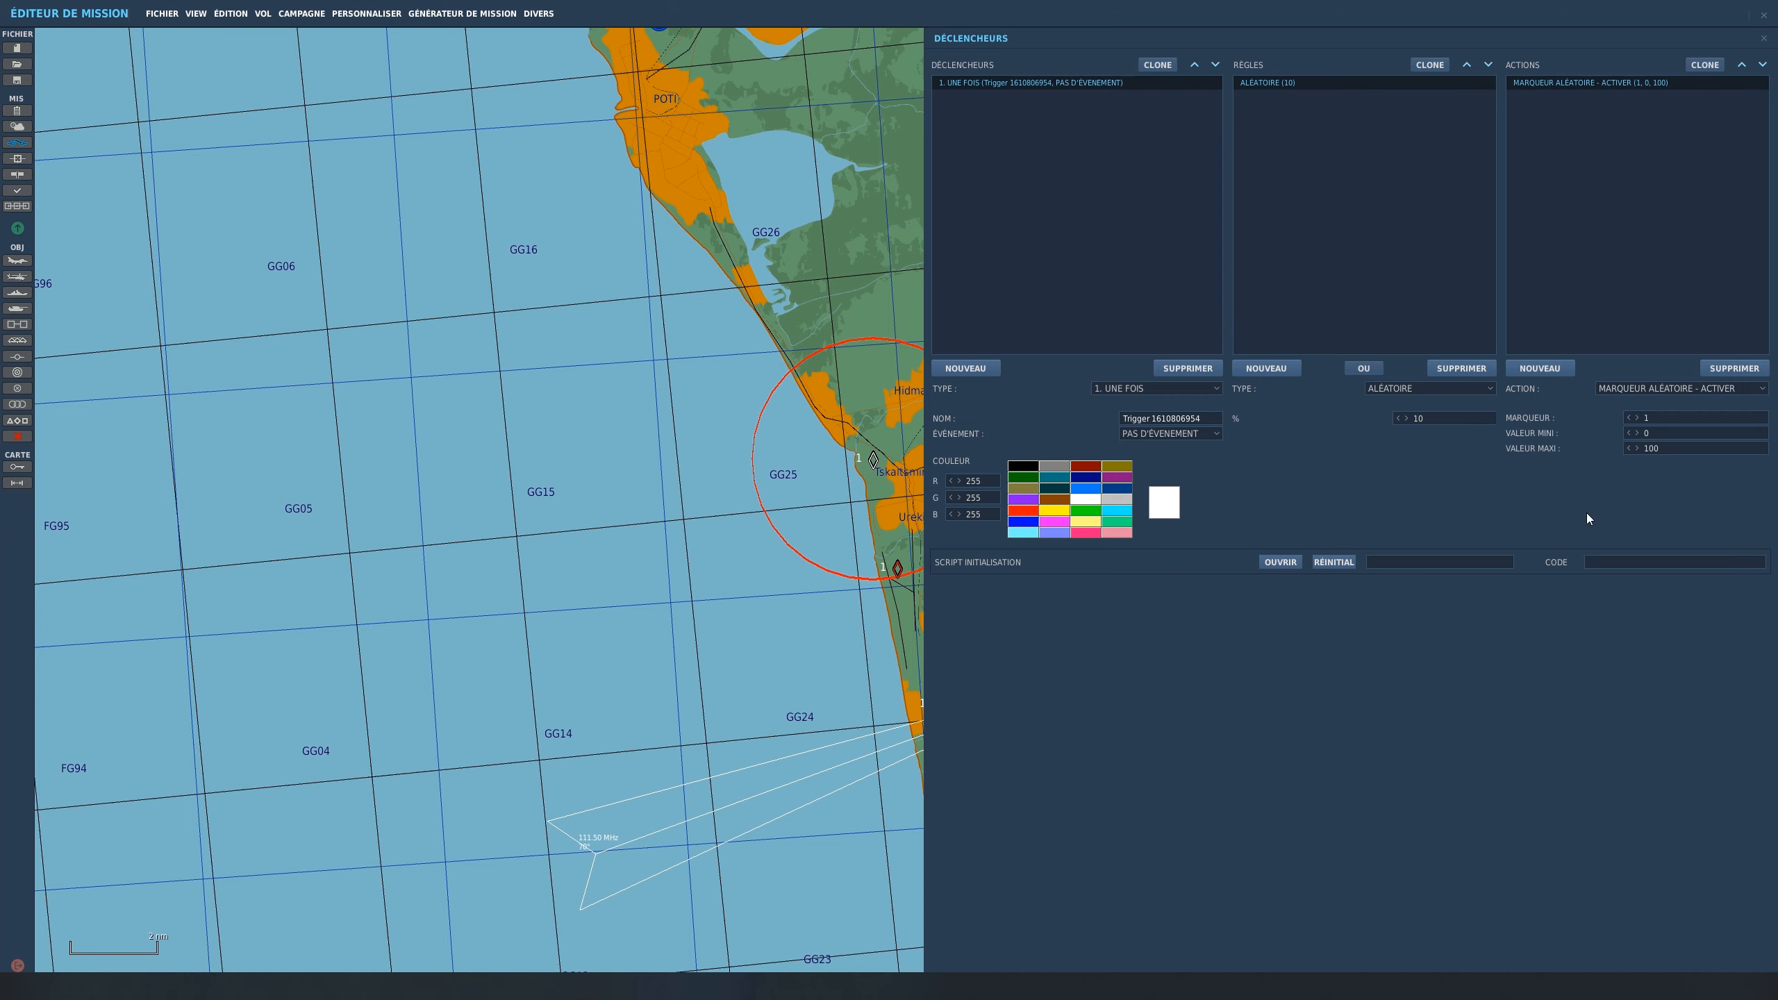
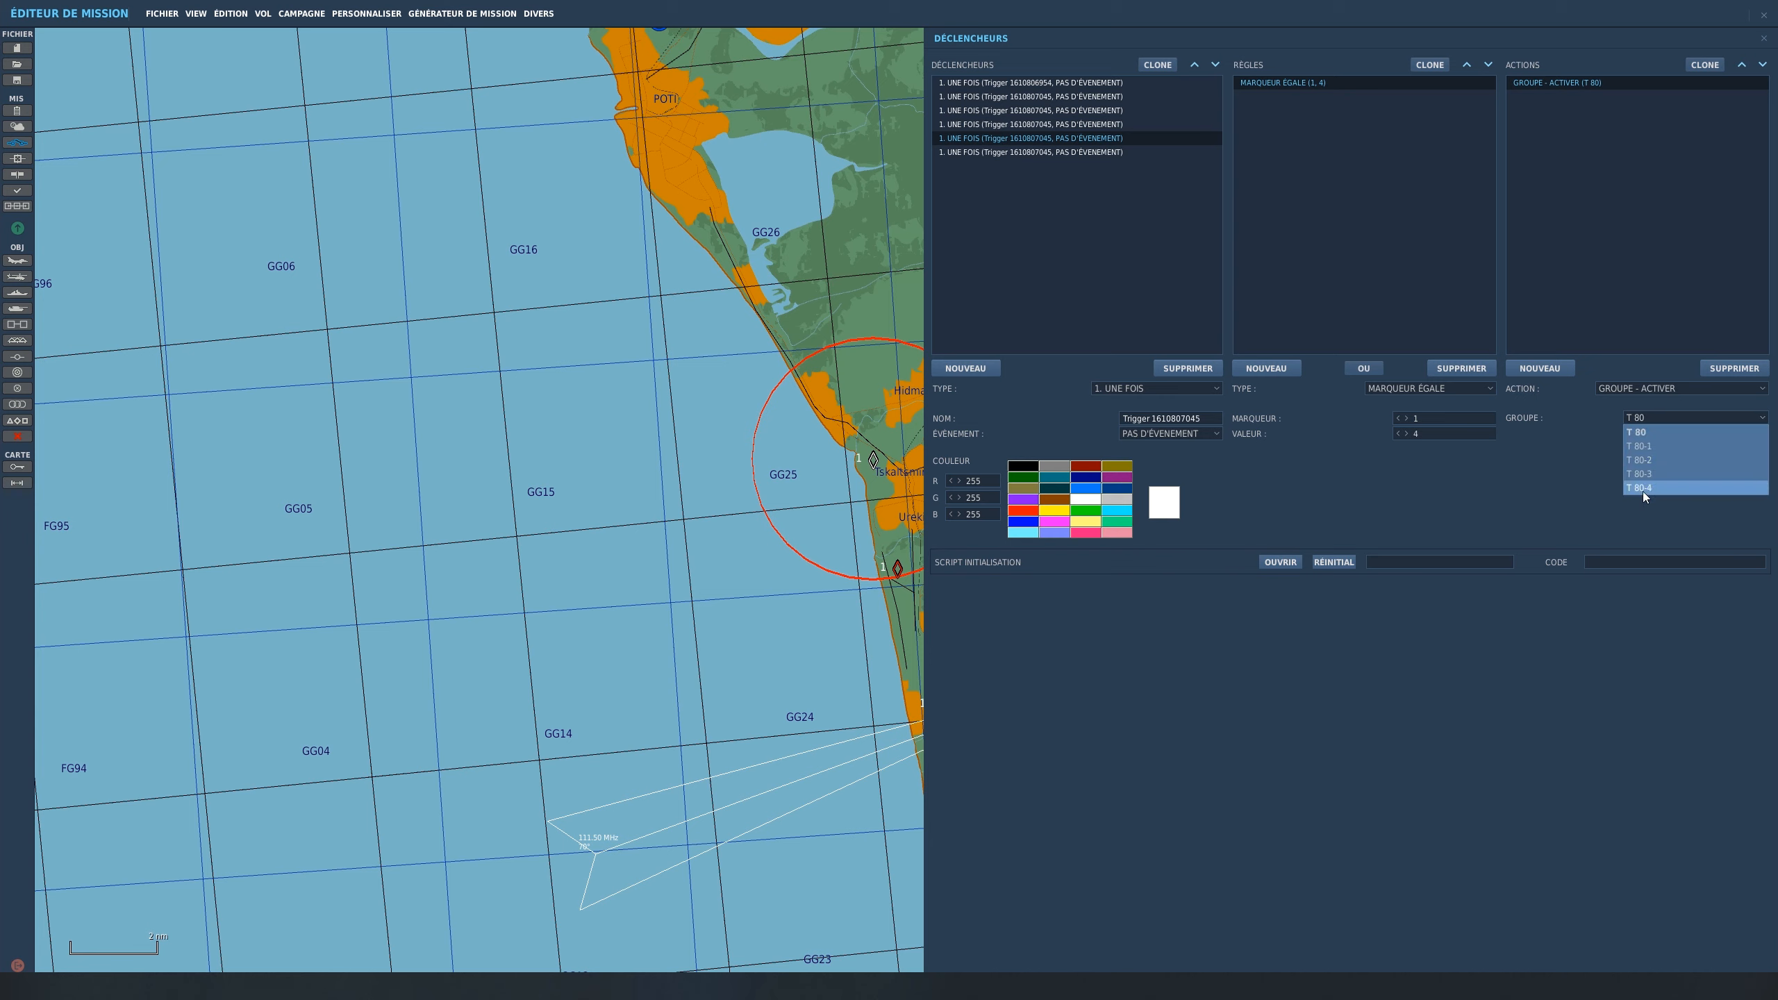
# Step: Make the trigger for marker value 4 activate group T 80-3 and the trigger for value 5 activate T 80-4
pyautogui.click(1647, 477)
pyautogui.click(1083, 151)
pyautogui.click(1294, 82)
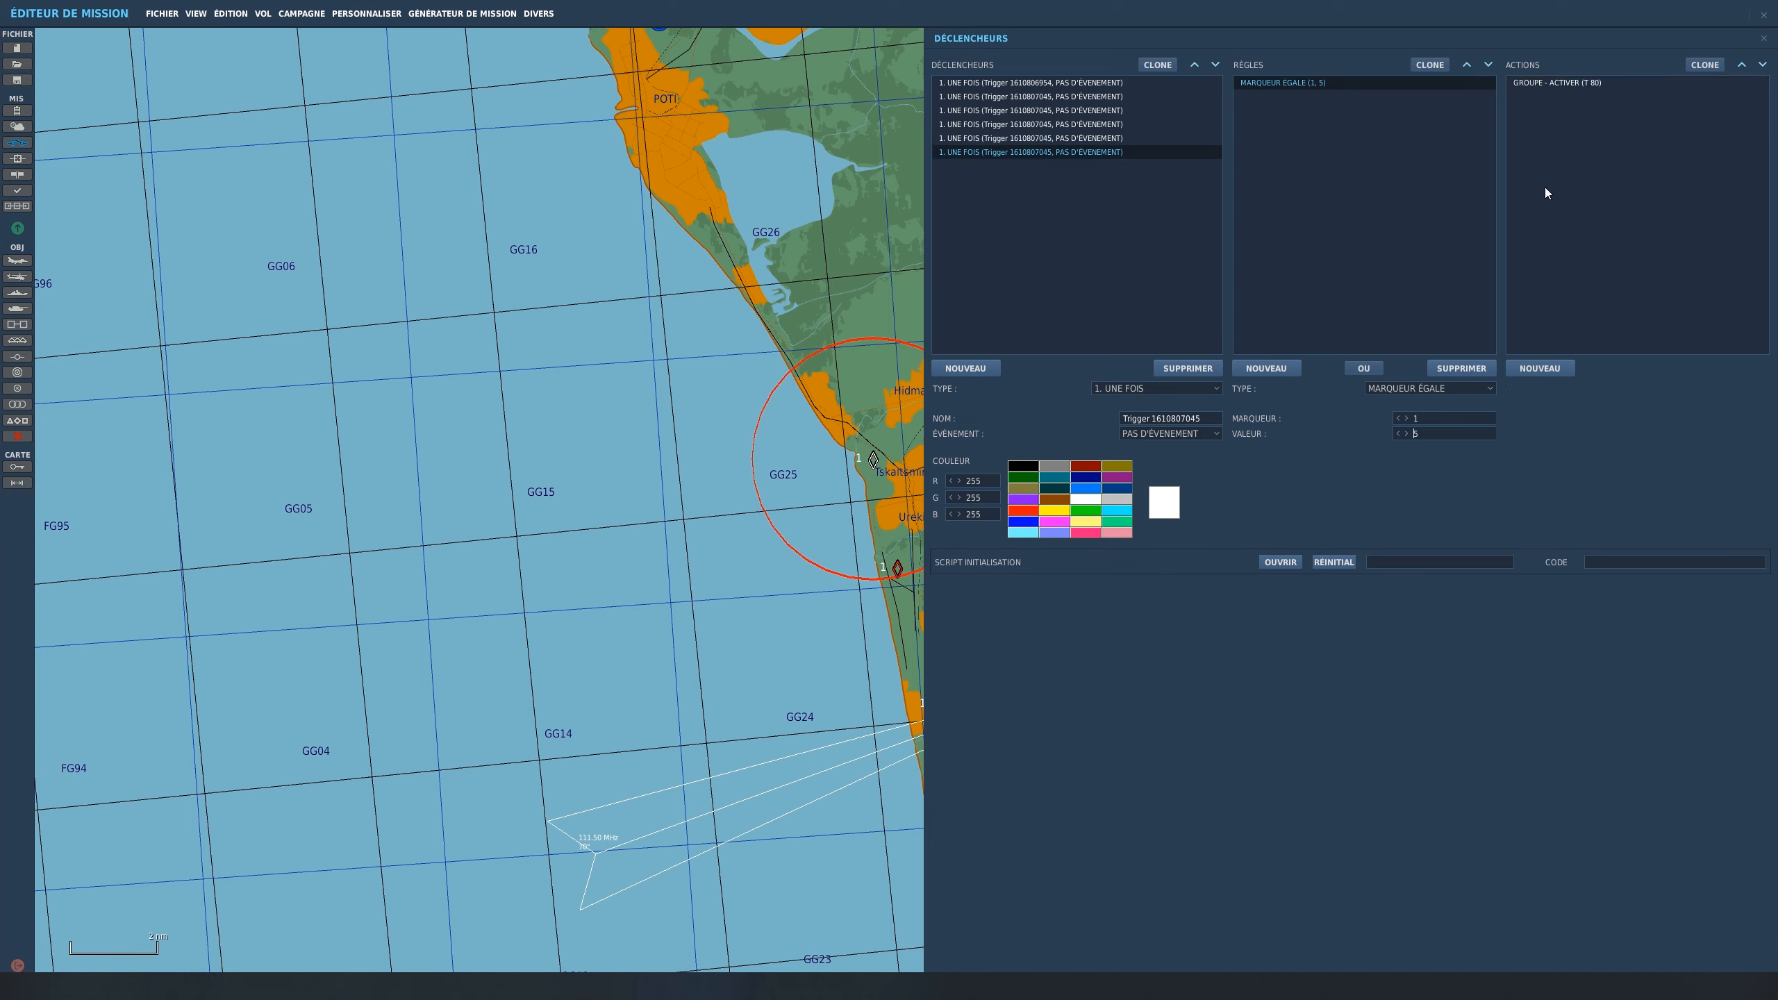
pyautogui.click(1572, 84)
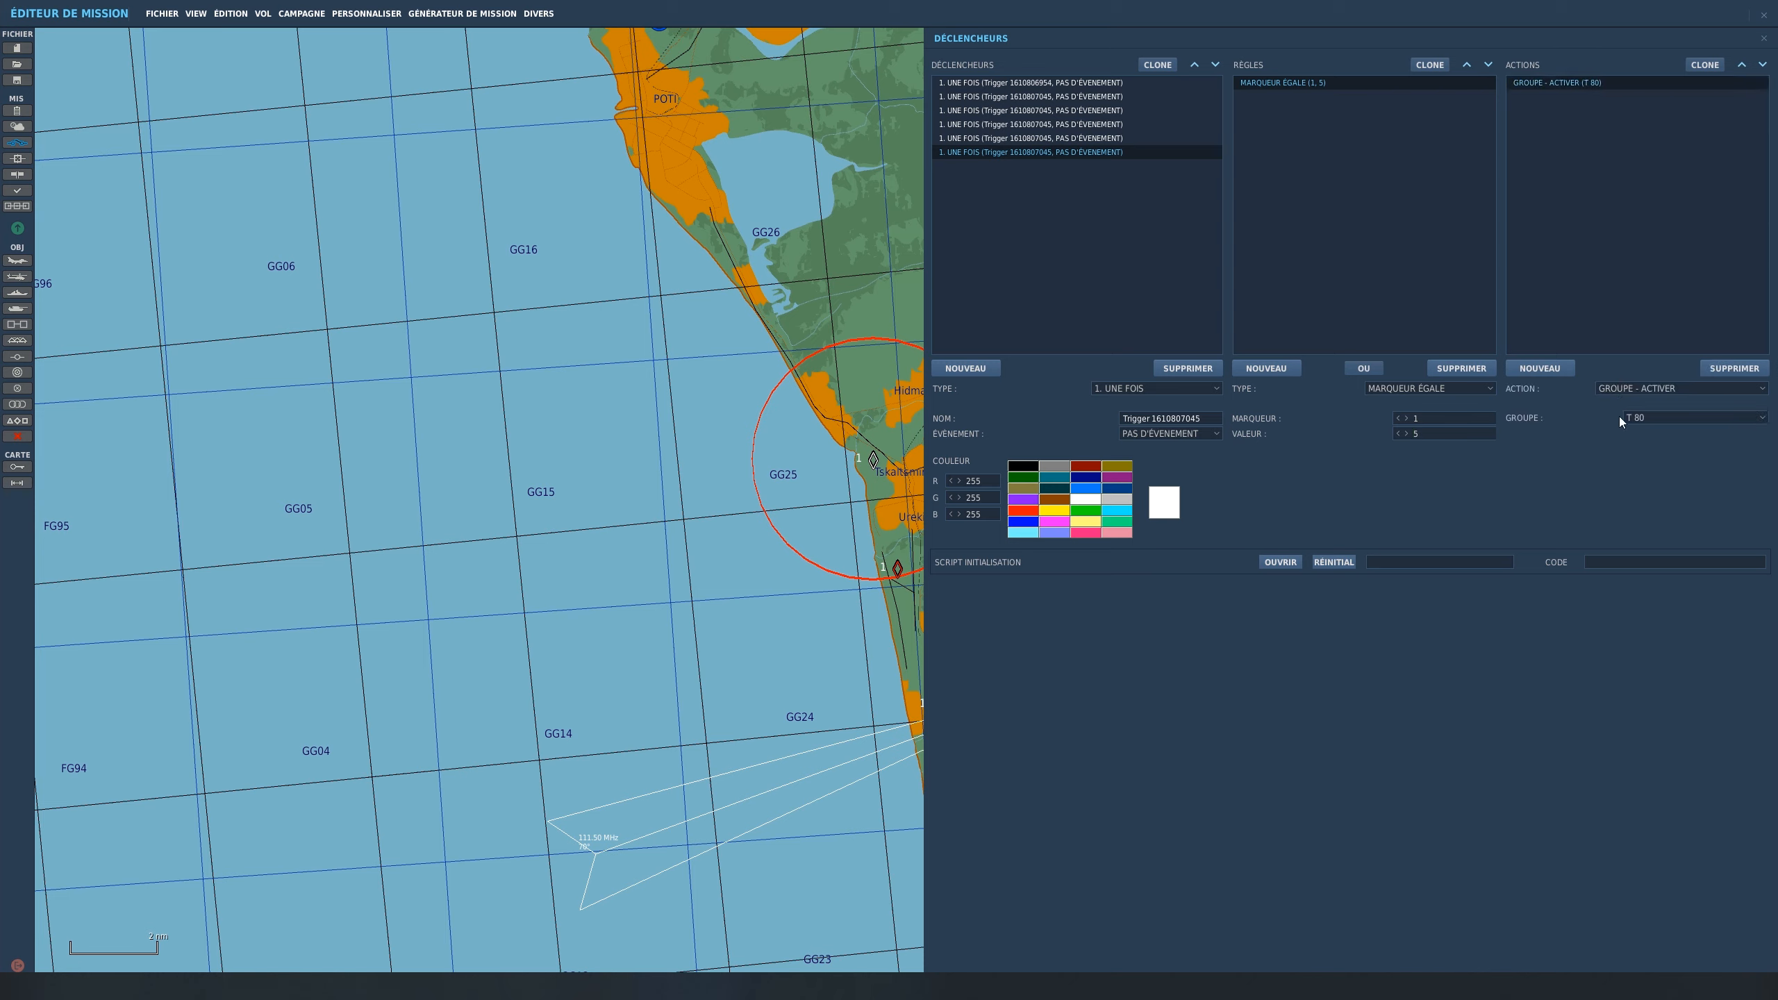
pyautogui.click(1634, 417)
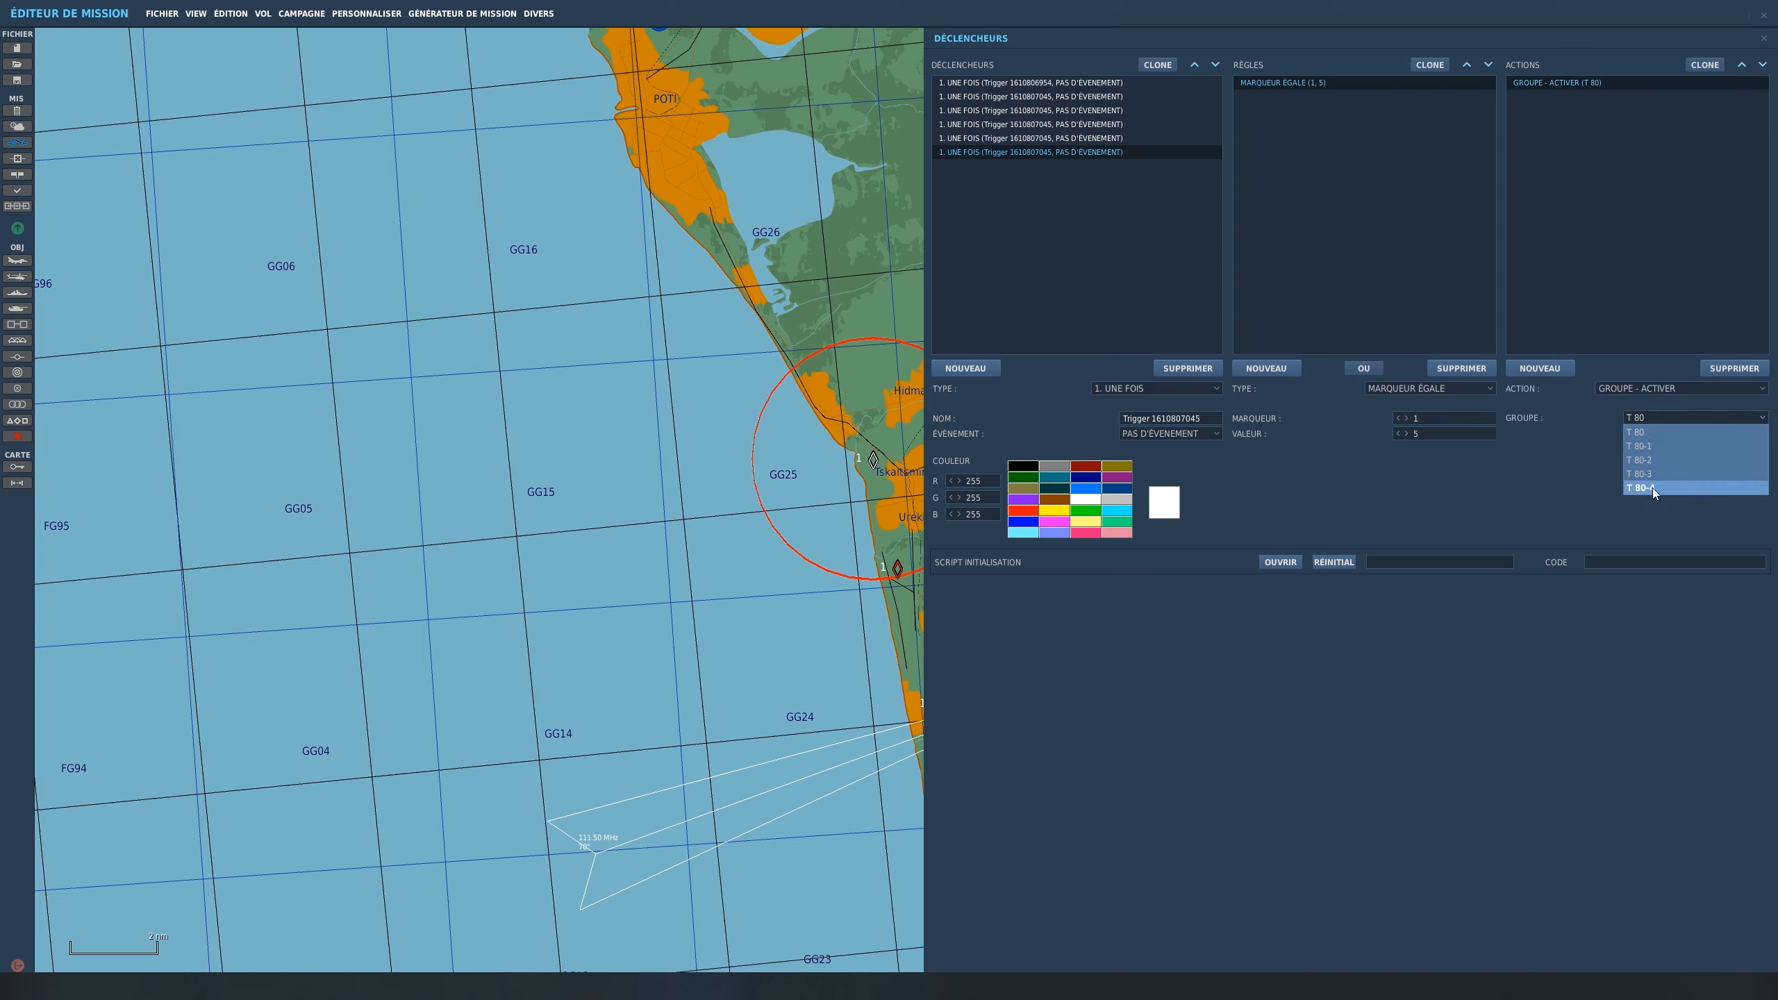
pyautogui.click(1653, 488)
# Step: Check the marker condition and activated group of each of the five group-activation triggers, and close the trigger settings
pyautogui.click(1064, 96)
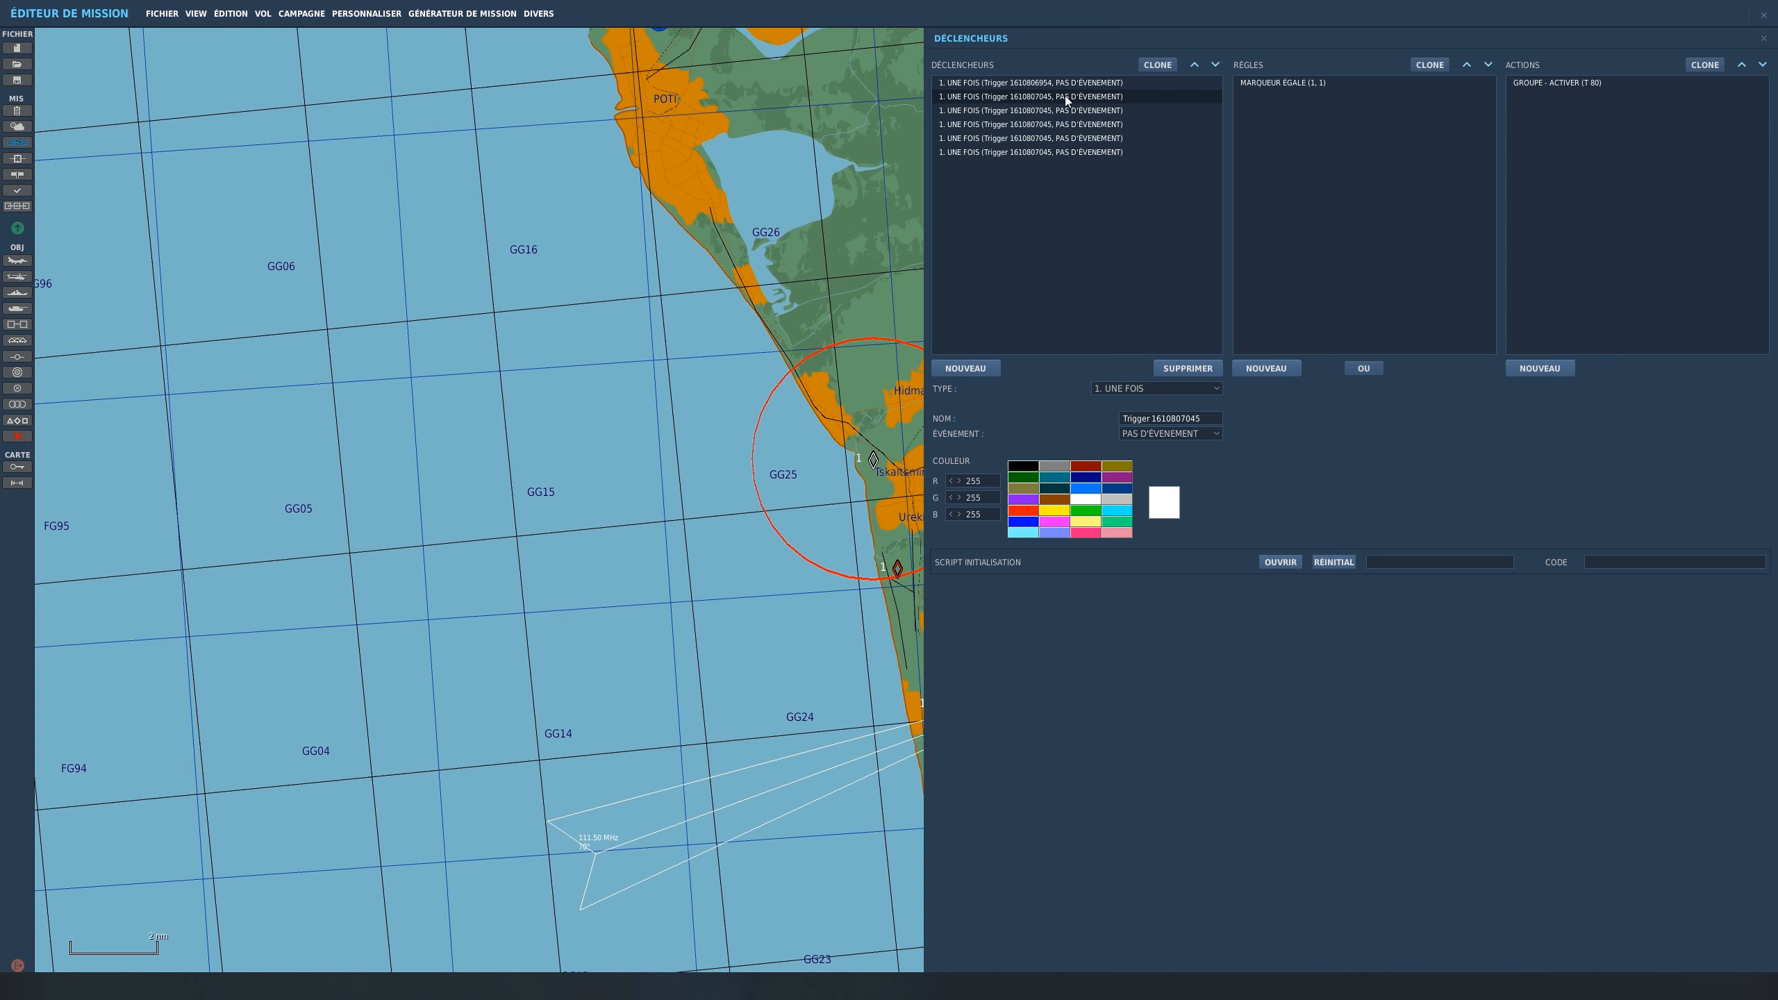
pyautogui.click(1065, 106)
pyautogui.click(1067, 121)
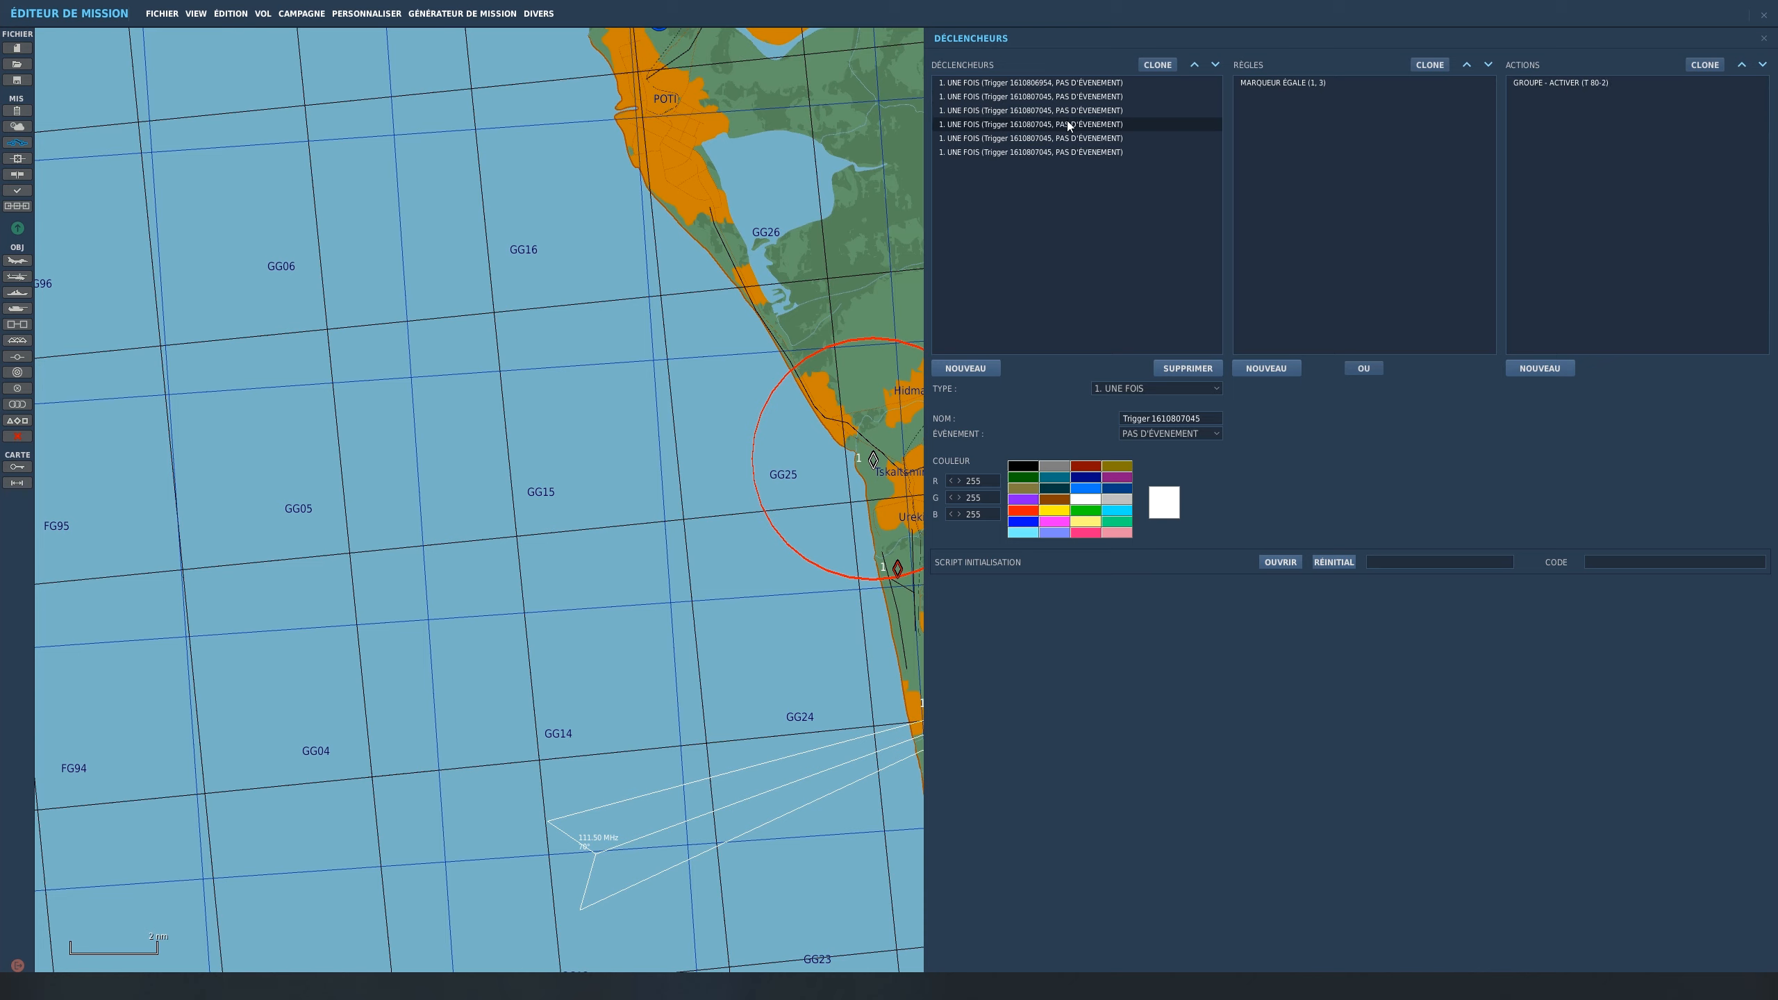
pyautogui.click(1076, 140)
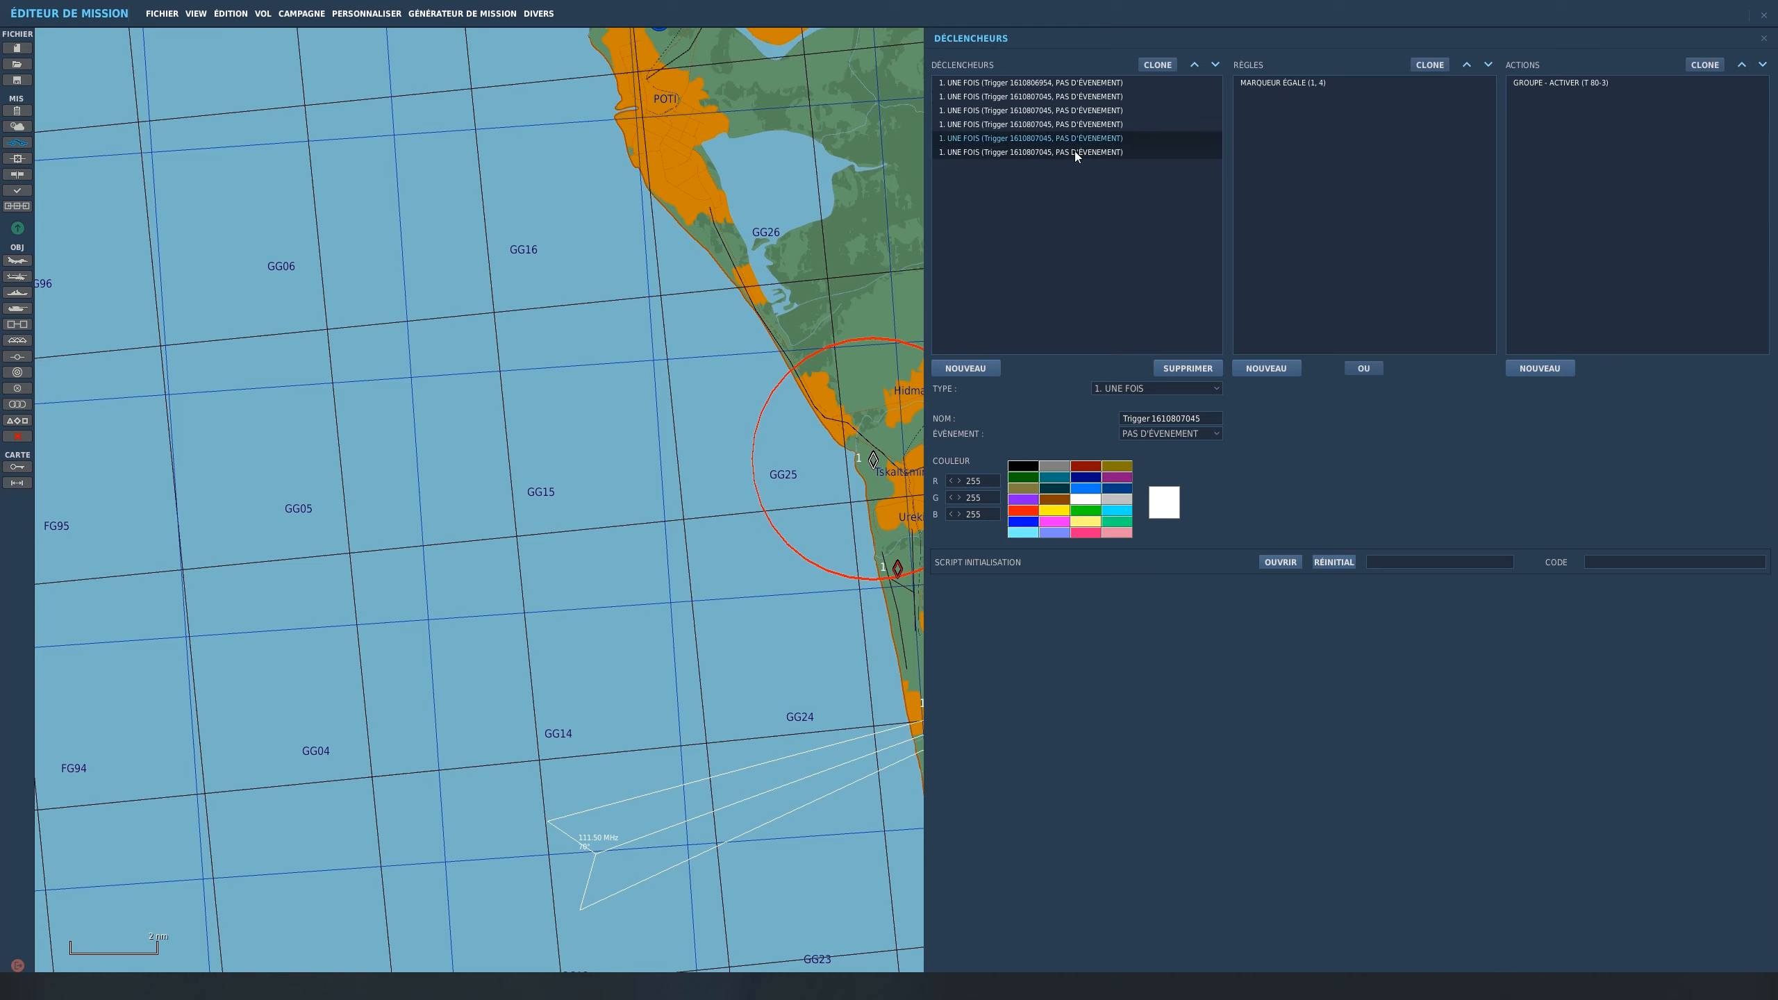
pyautogui.click(1075, 96)
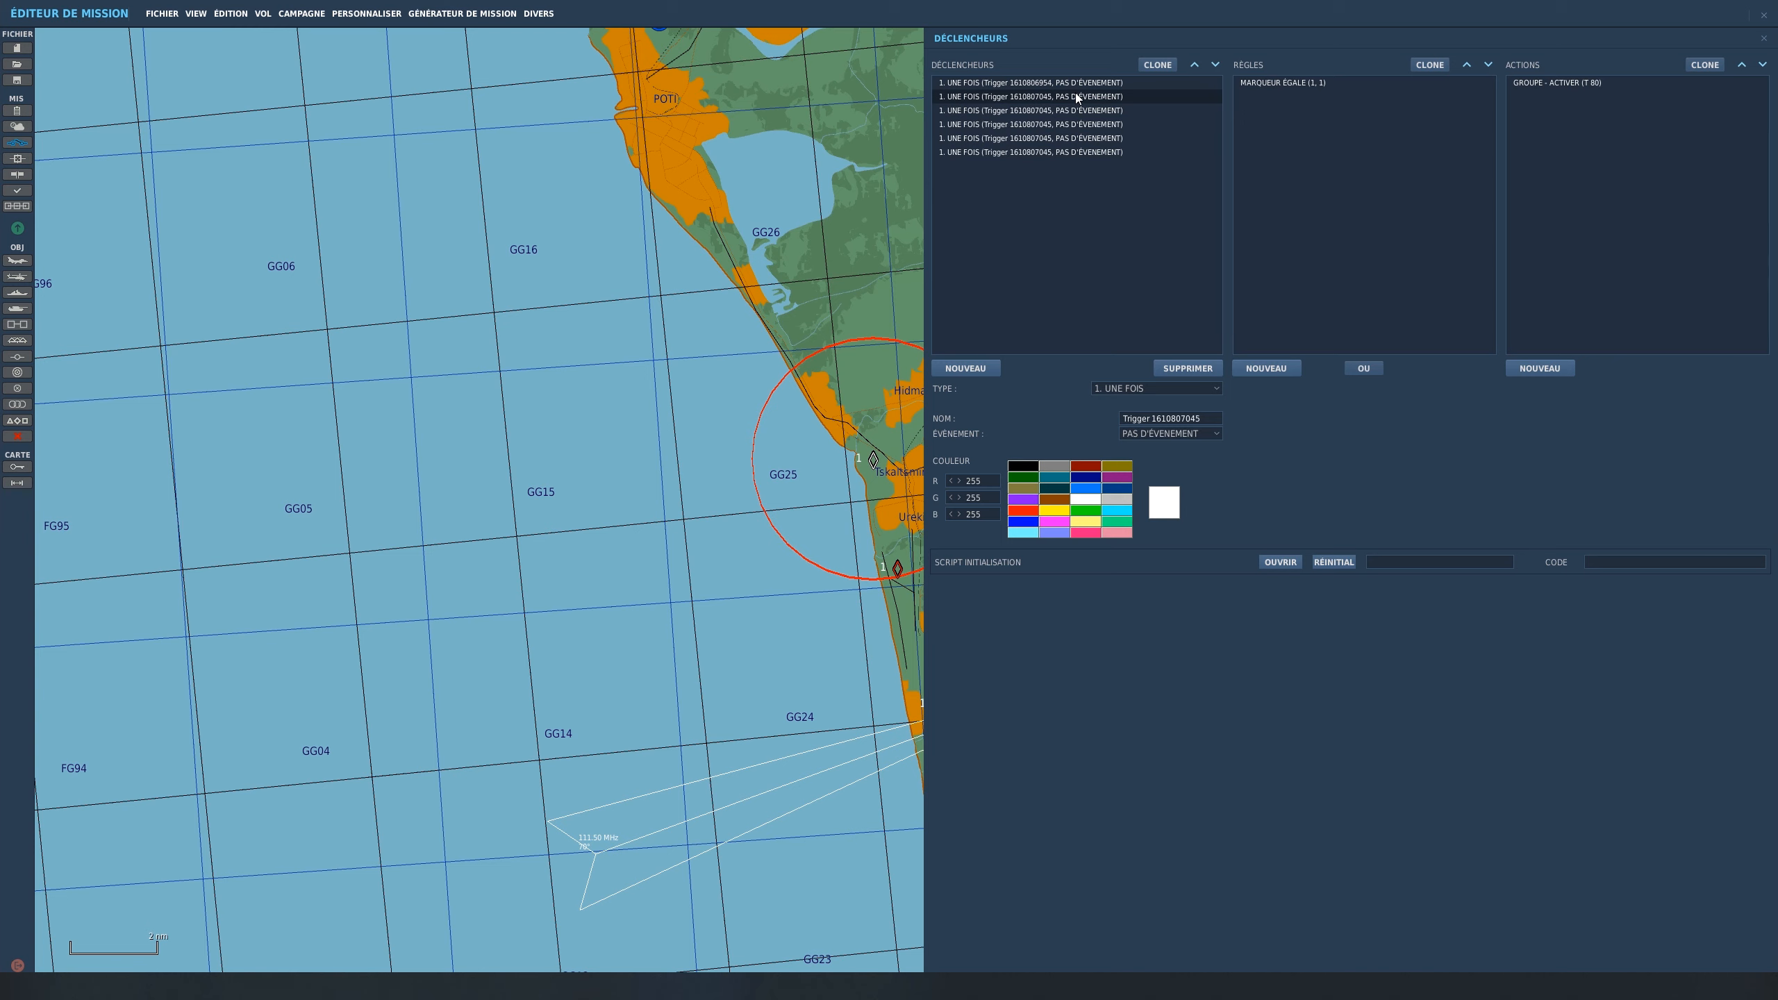
pyautogui.press('Down')
pyautogui.press('Down')
pyautogui.press('Down')
pyautogui.press('Down')
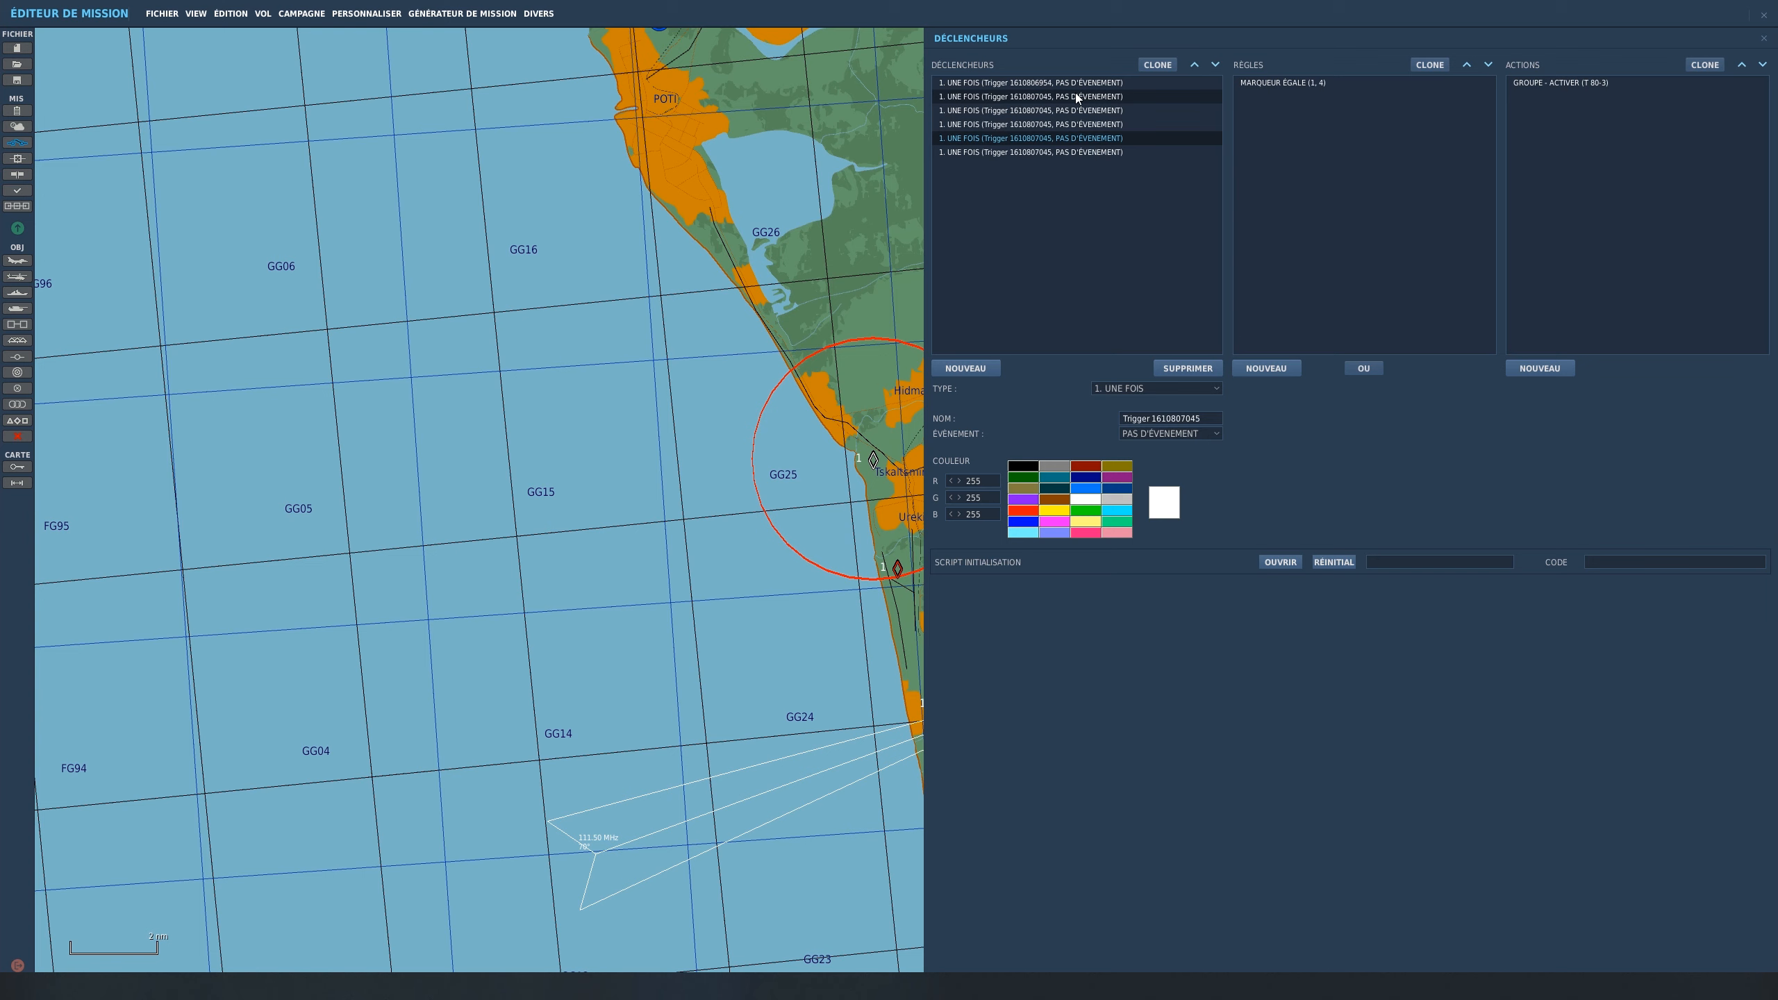
pyautogui.press('Up')
pyautogui.press('Up')
pyautogui.press('Up')
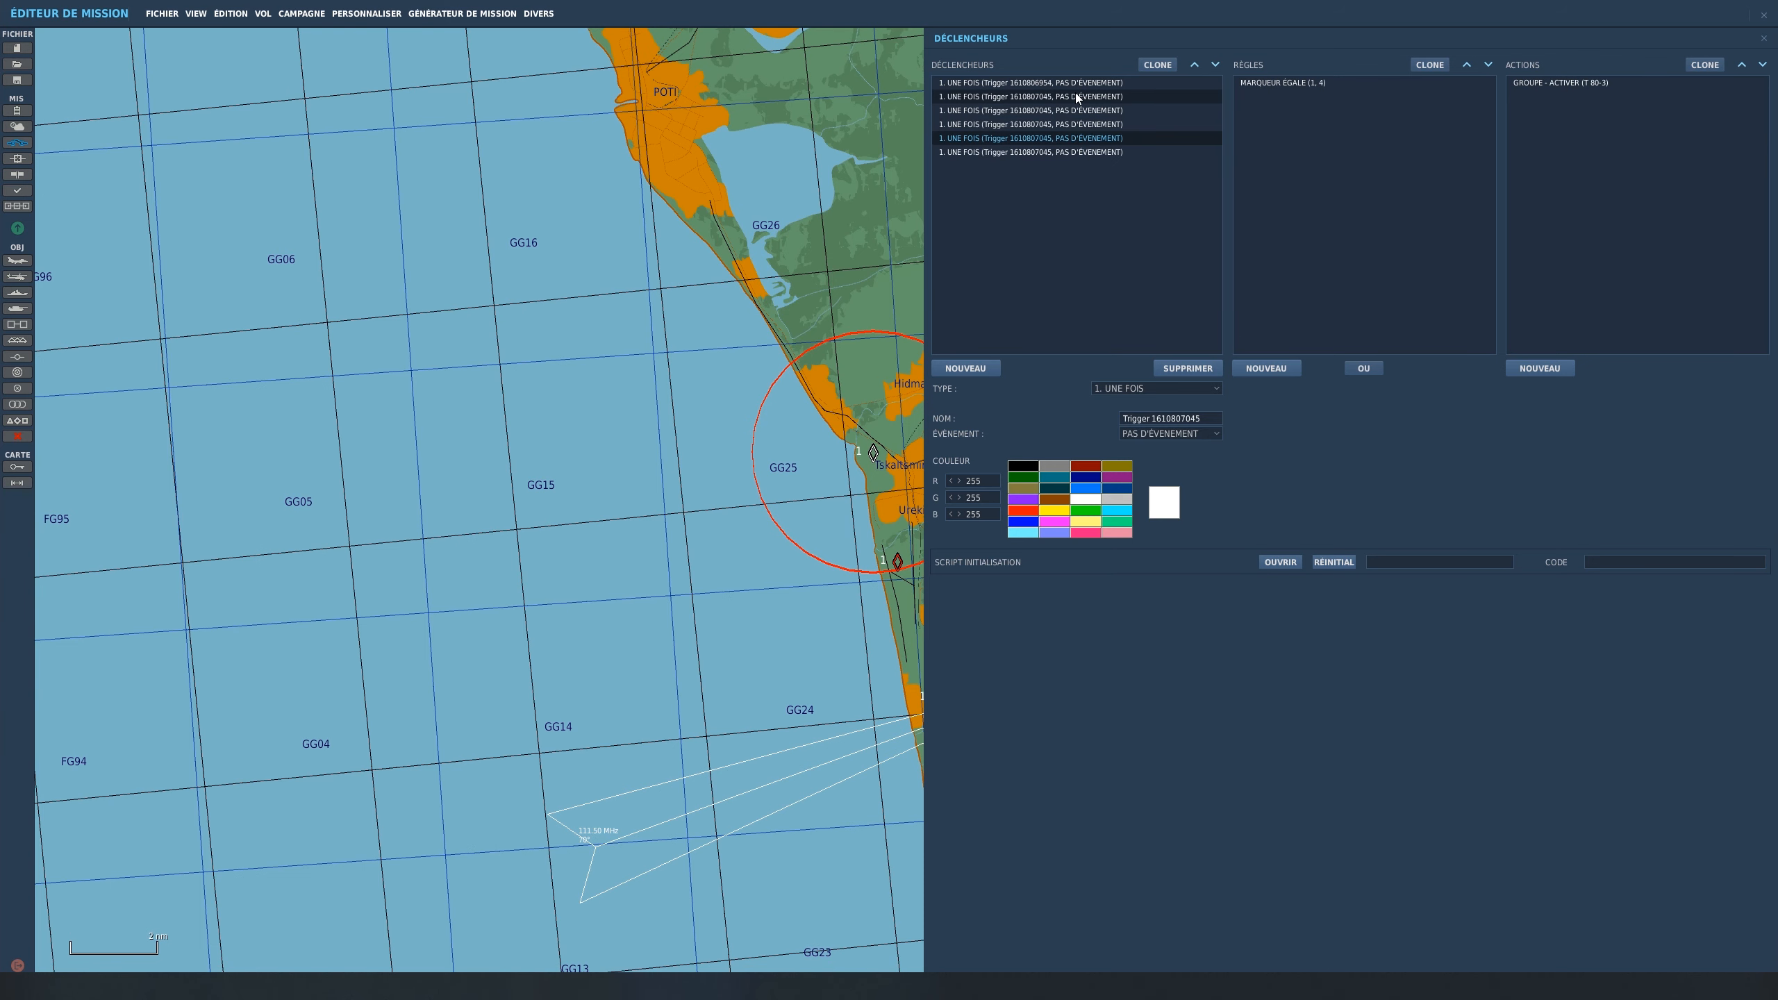
pyautogui.press('Up')
pyautogui.click(596, 306)
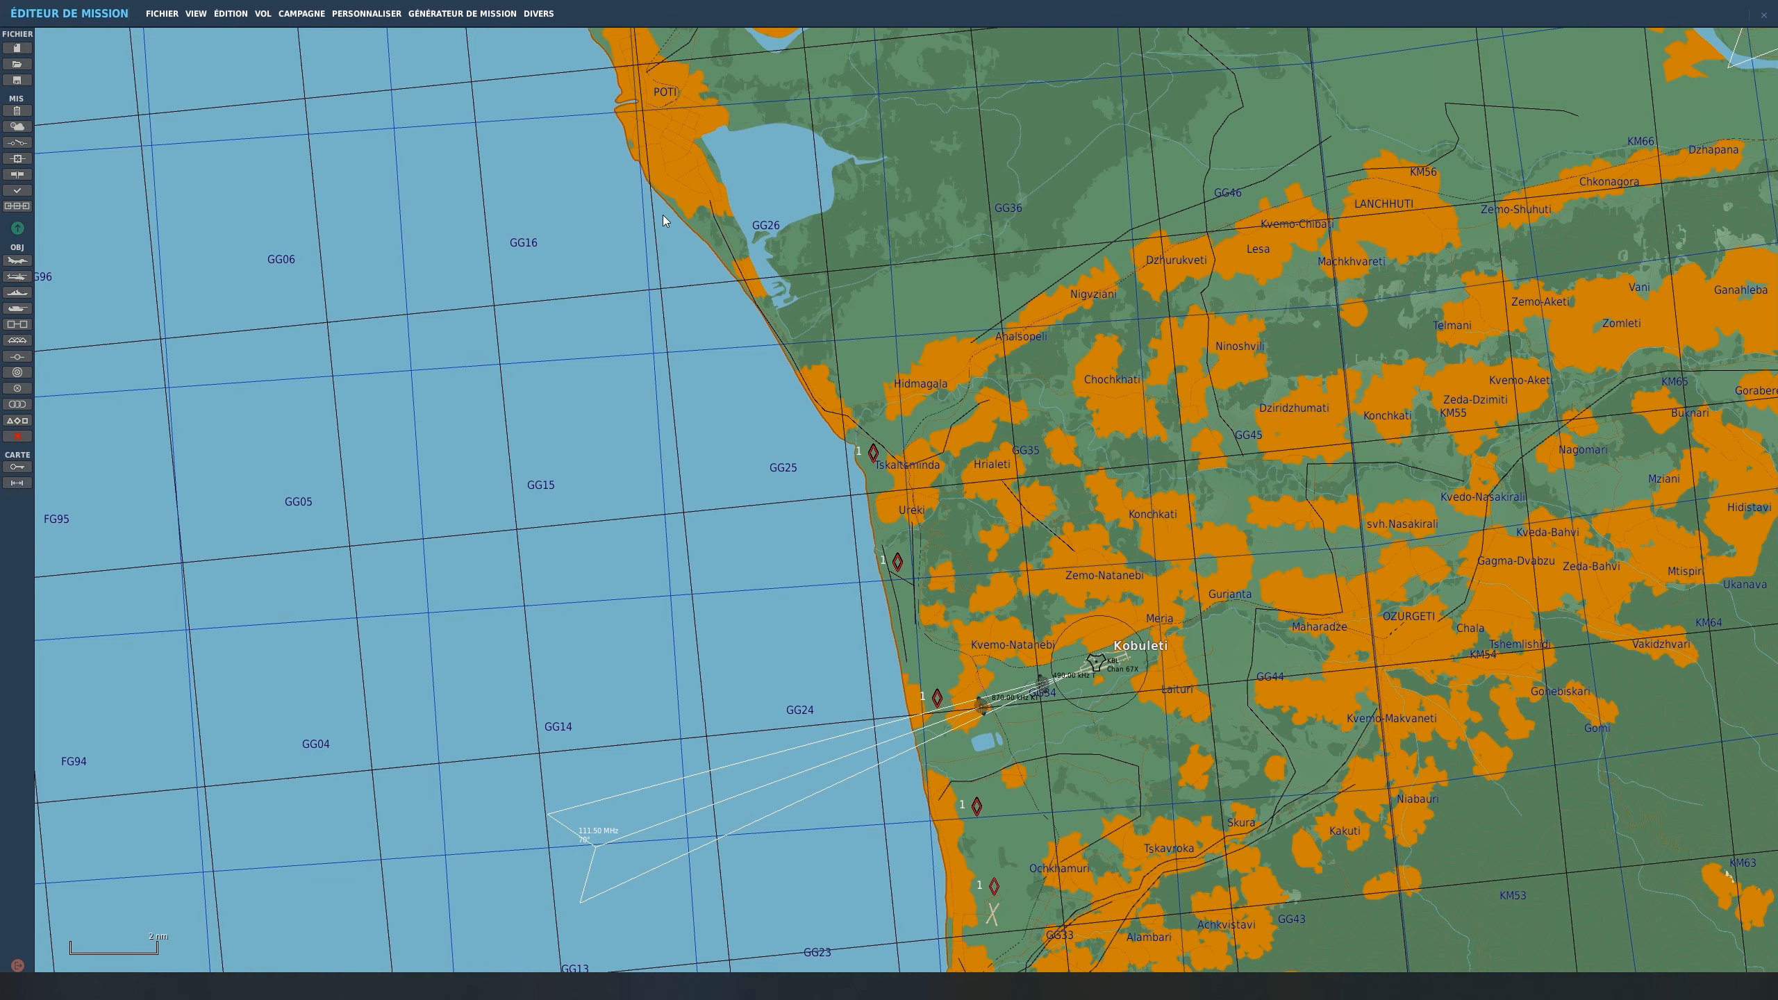
# Step: Launch the mission from the editor, saving it over the existing file jtac test.miz
pyautogui.scroll(-2, 1036, 367)
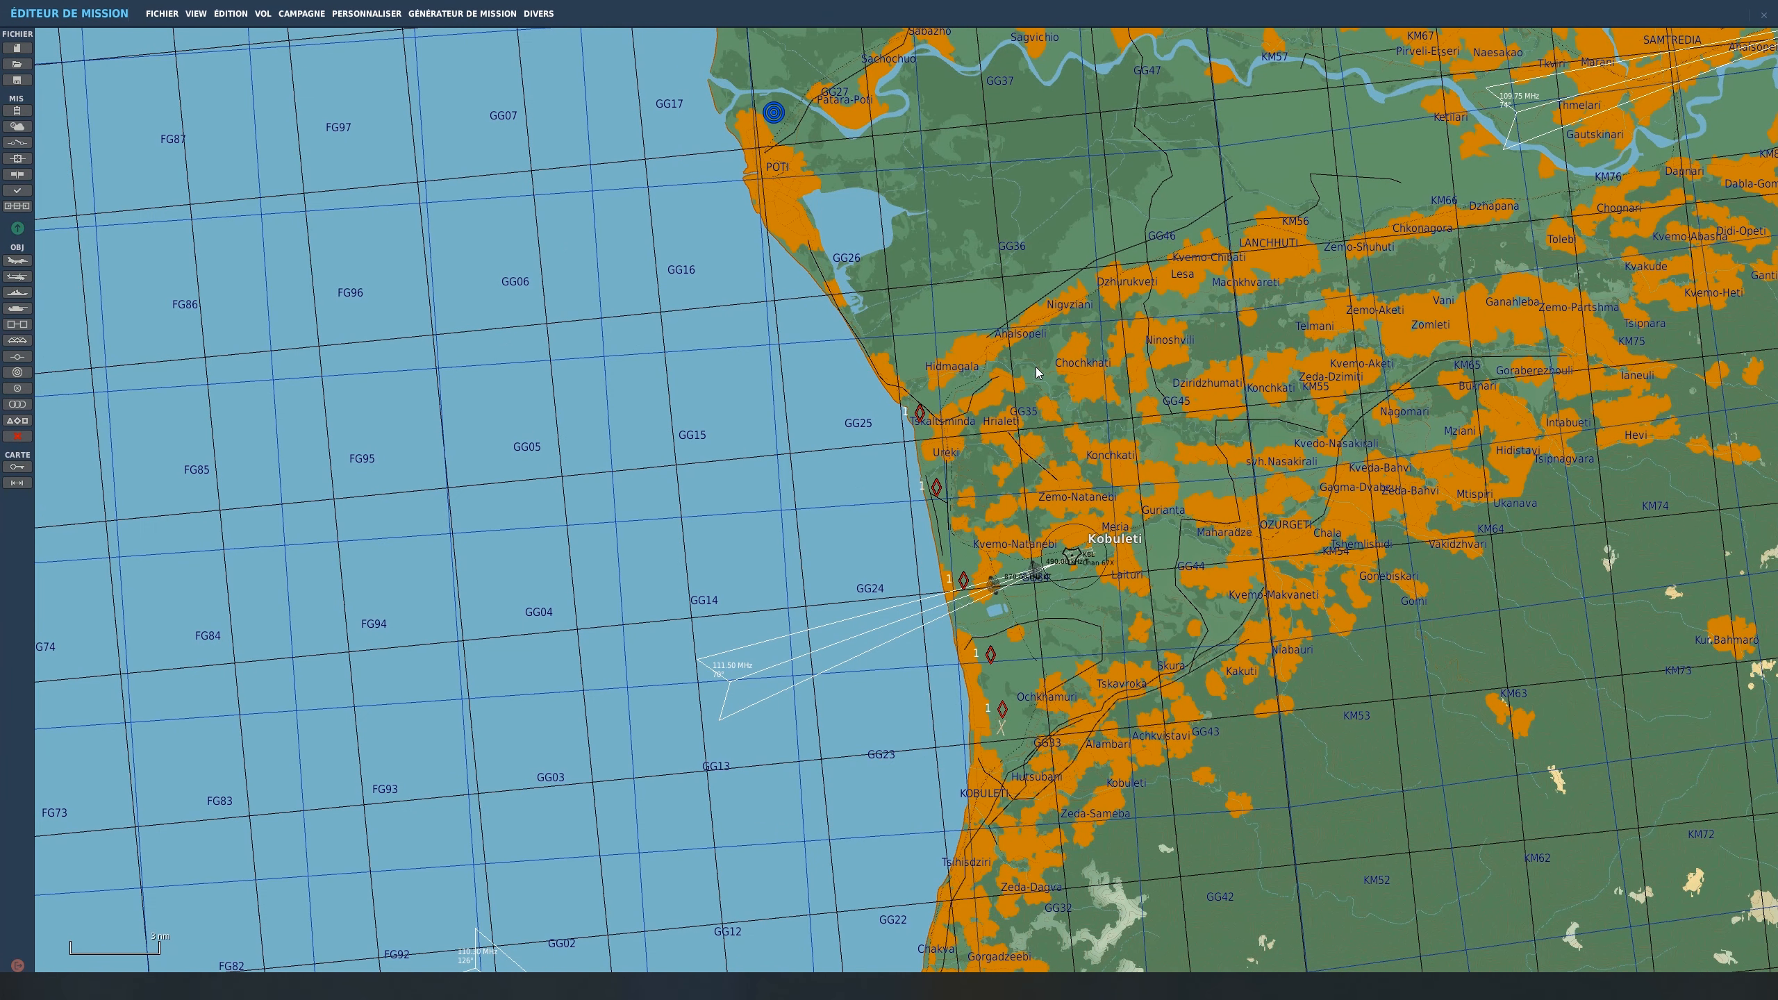
pyautogui.click(17, 228)
pyautogui.click(810, 547)
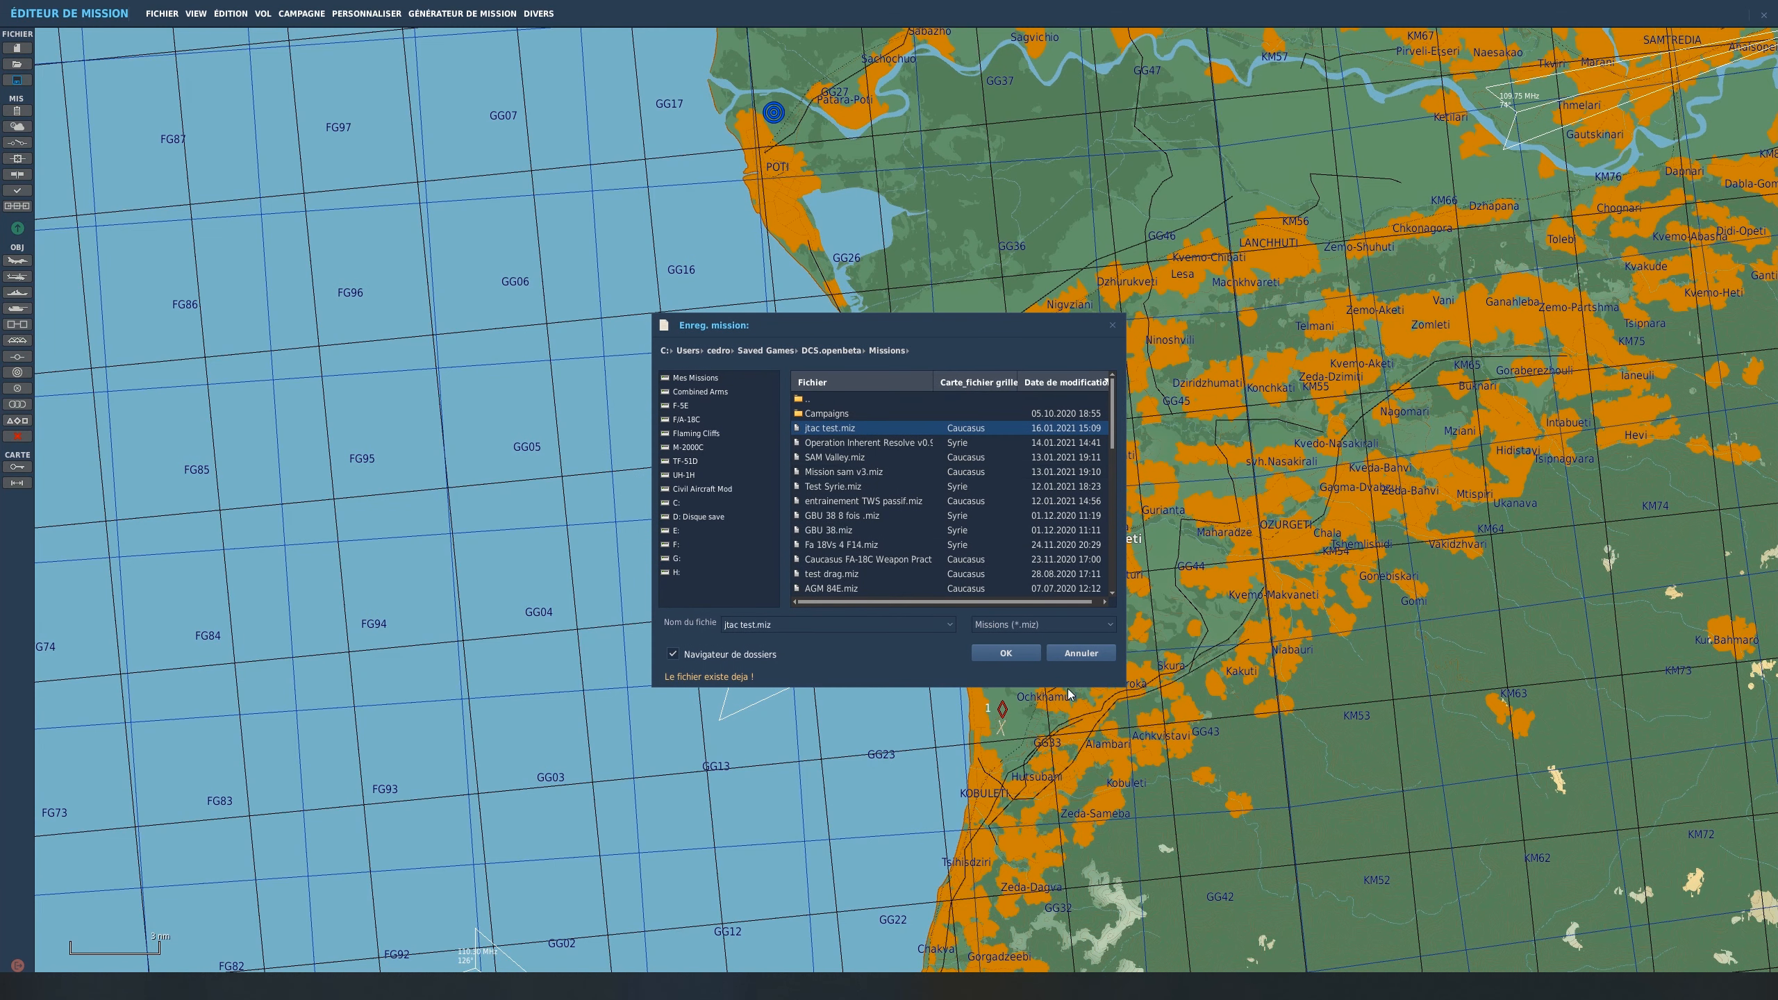
pyautogui.click(1019, 660)
pyautogui.click(841, 534)
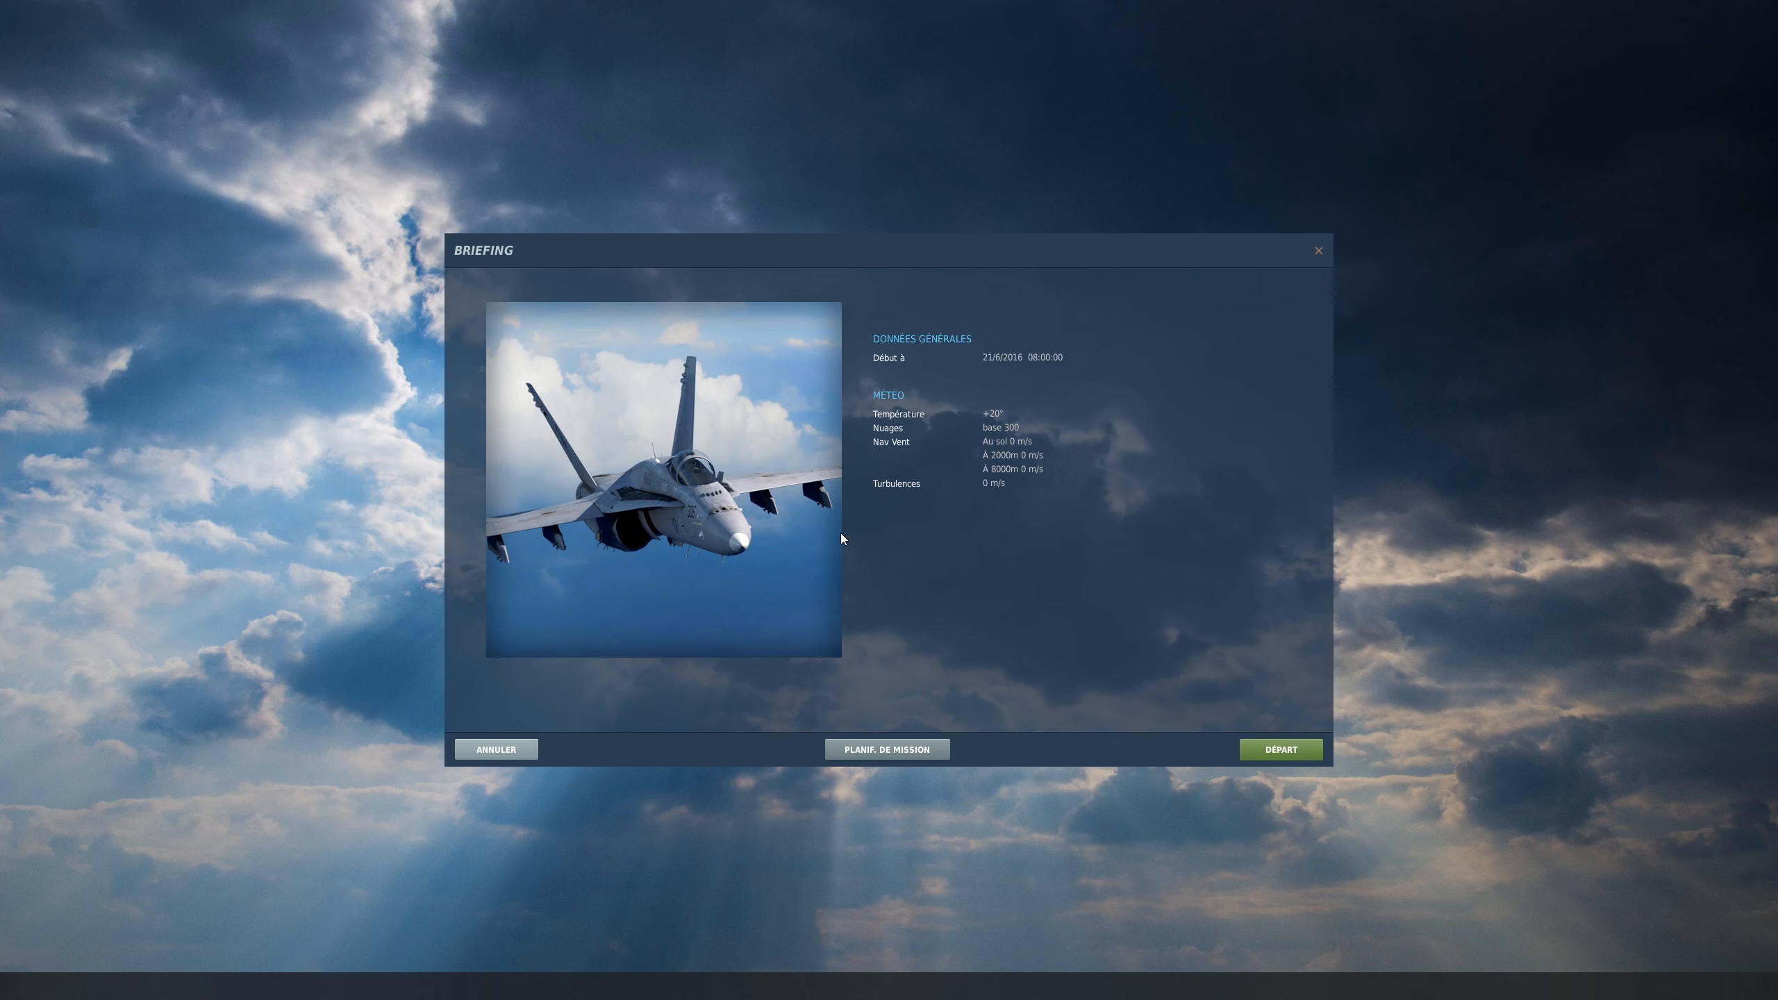
# Step: Start the flight and inspect on the in-flight map which T-80U group was activated
pyautogui.click(1281, 753)
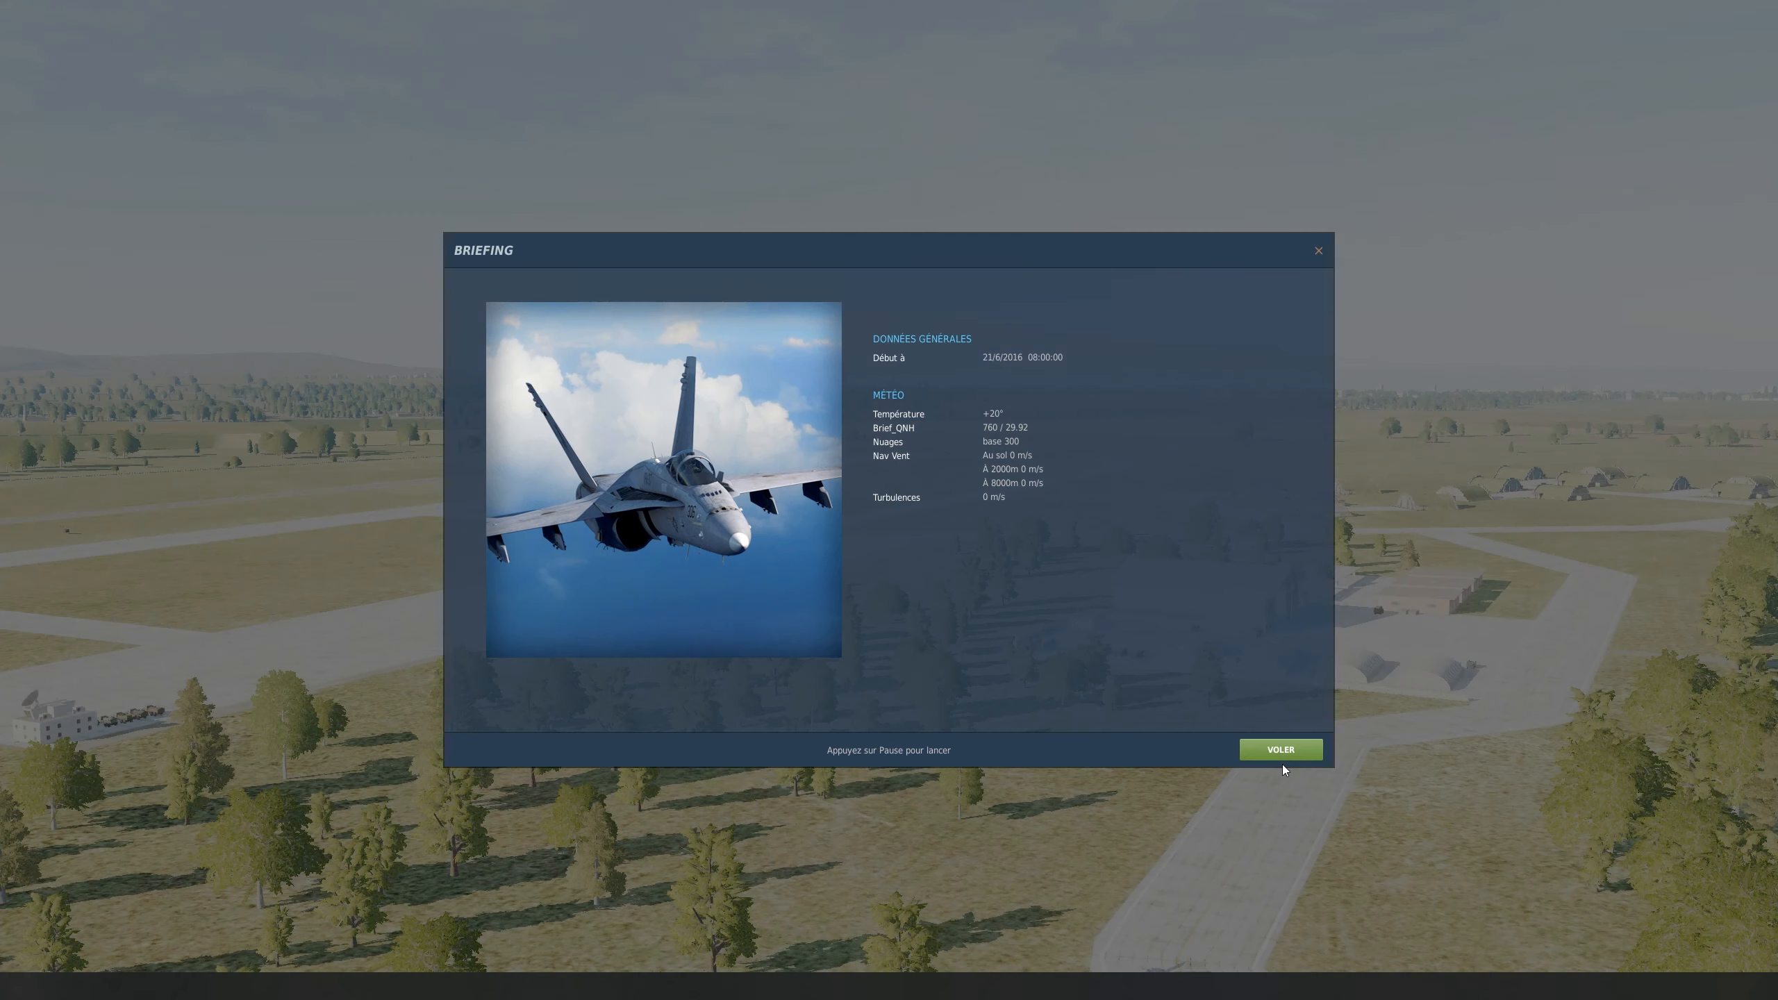
pyautogui.click(1278, 744)
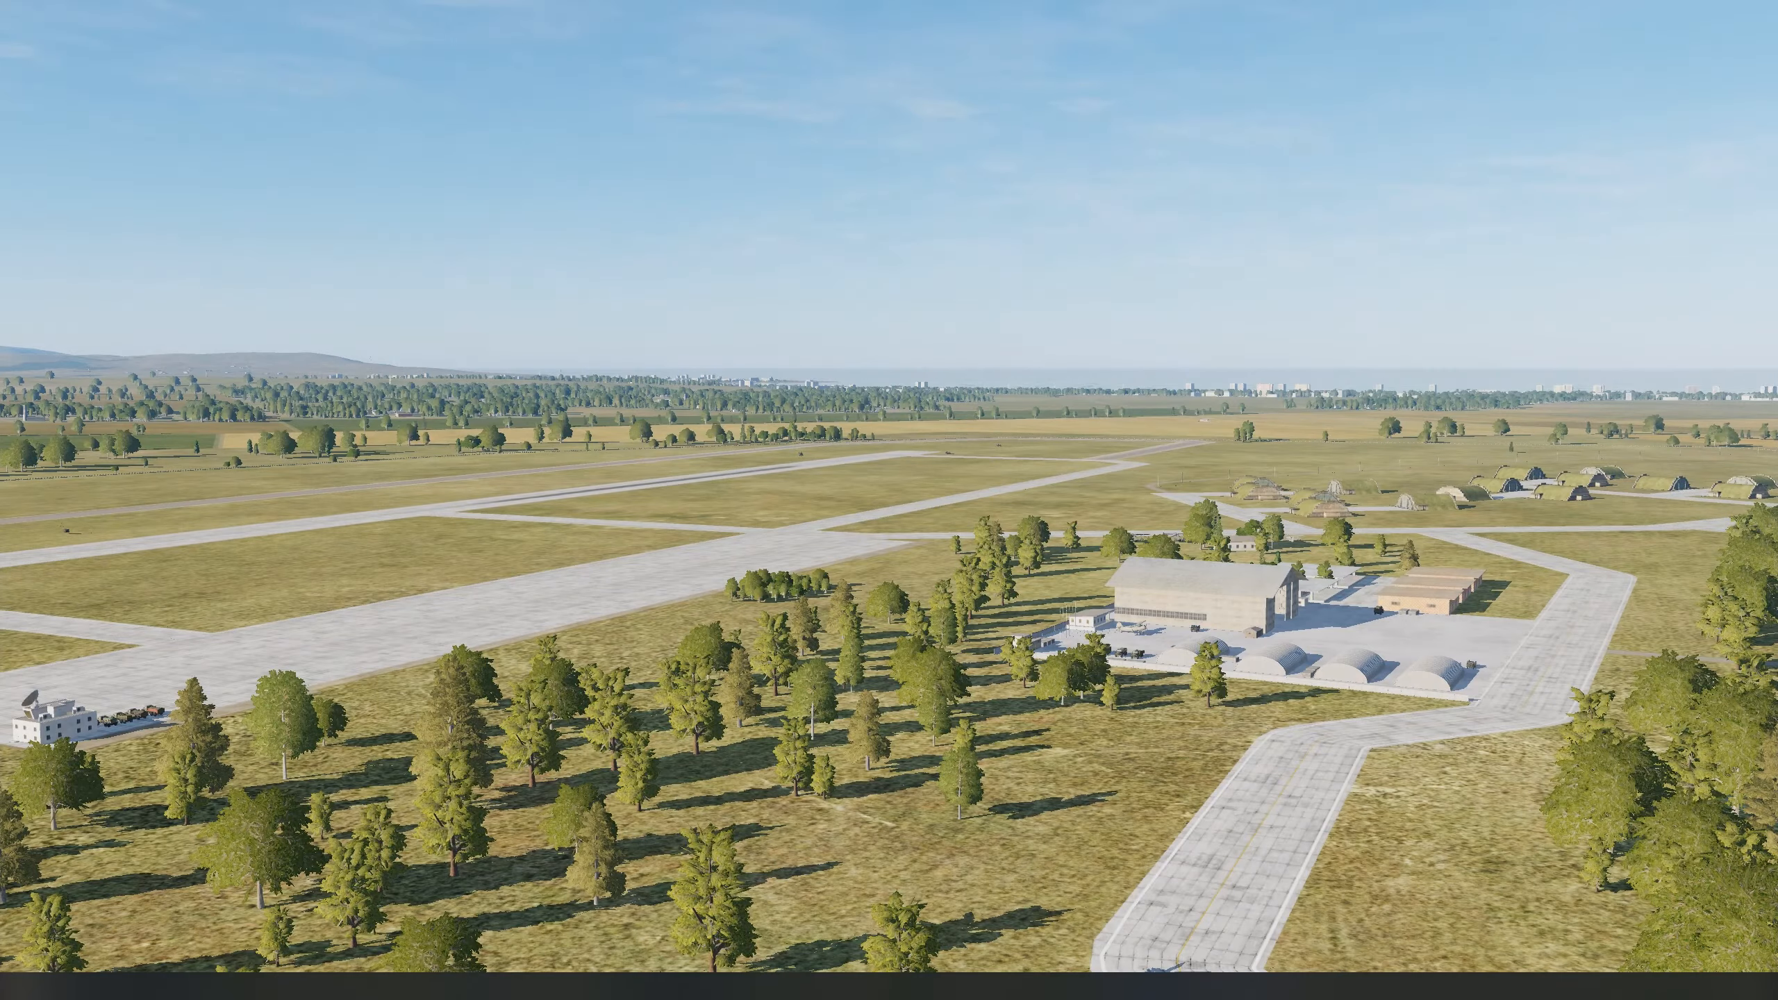
pyautogui.press('F10')
pyautogui.scroll(-2, 972, 371)
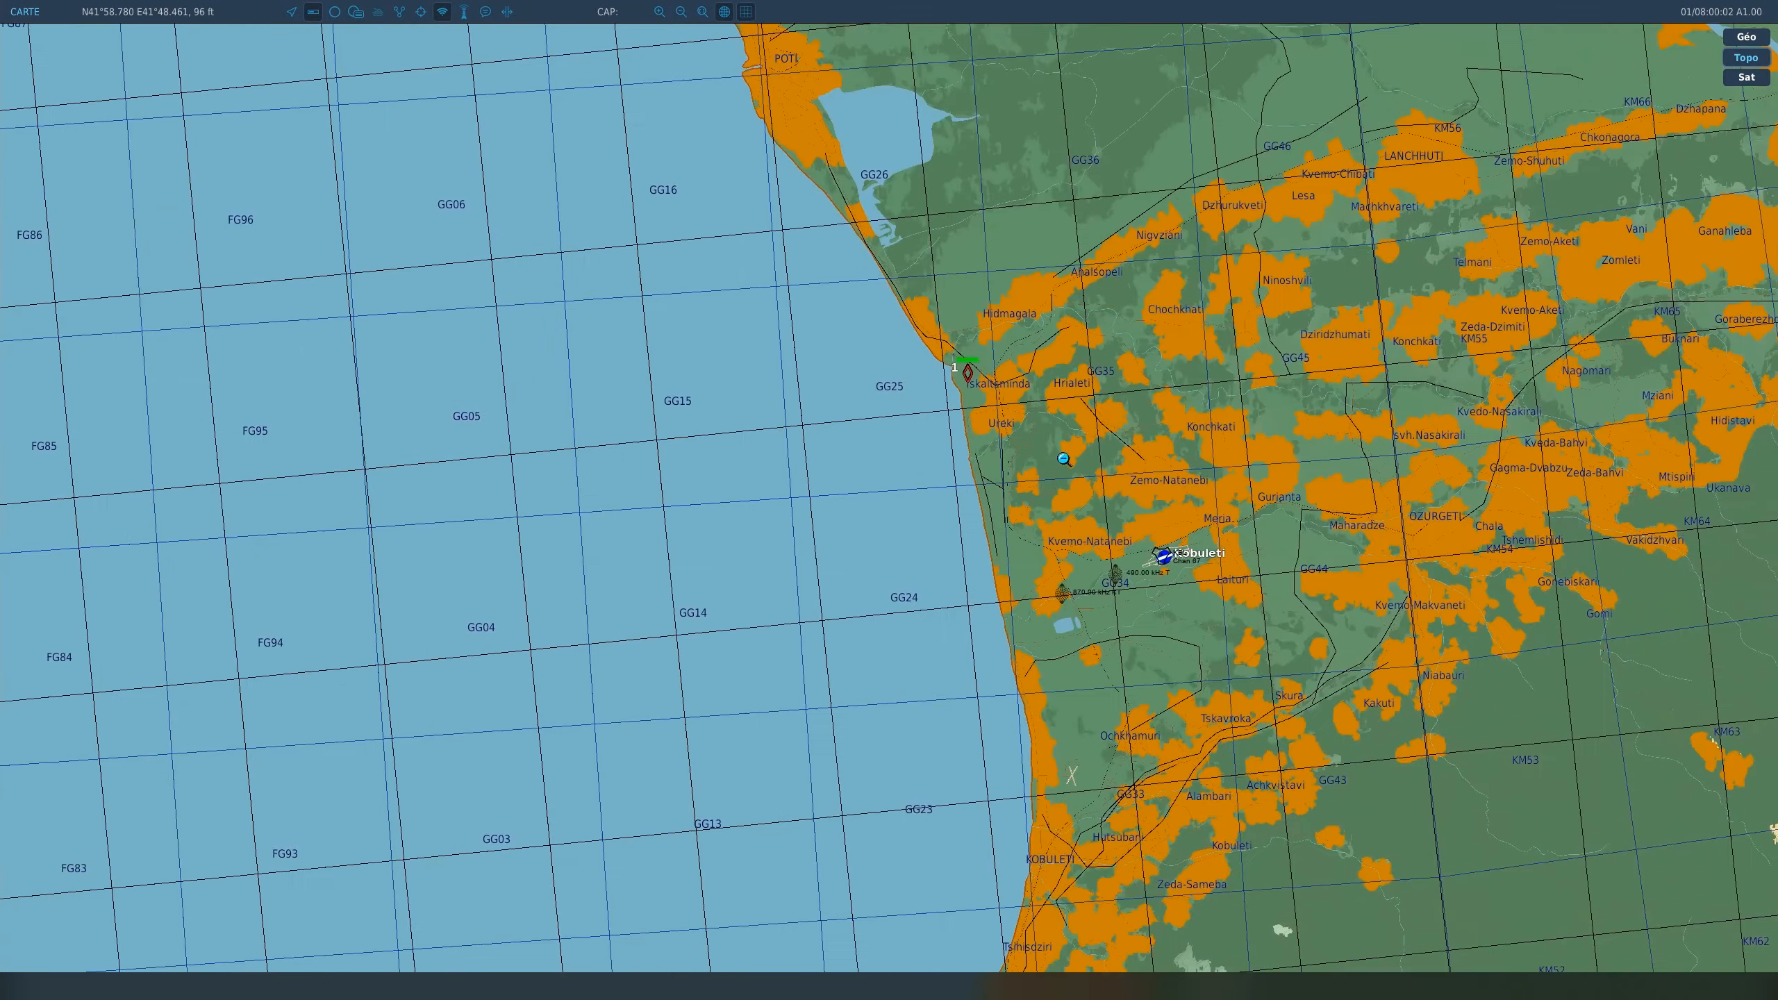
pyautogui.click(970, 372)
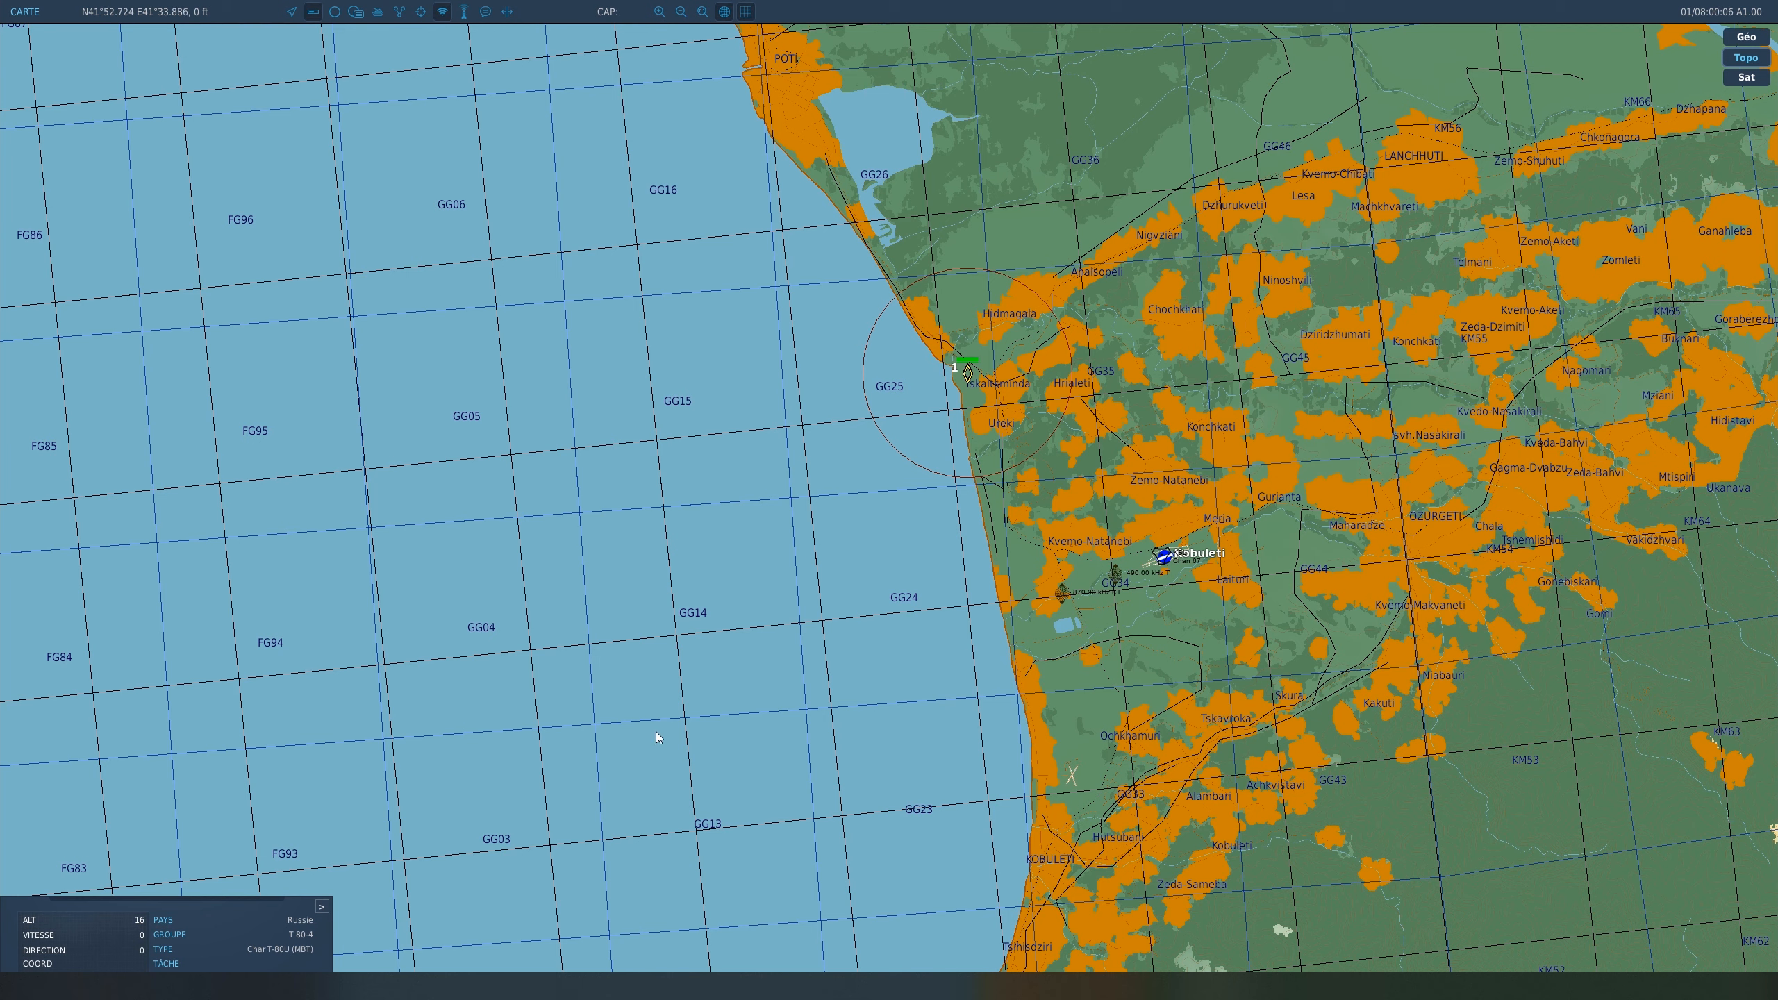
# Step: Restart the mission and check again on the in-flight map which tank group has been activated
pyautogui.hotkey('shift', 'r')
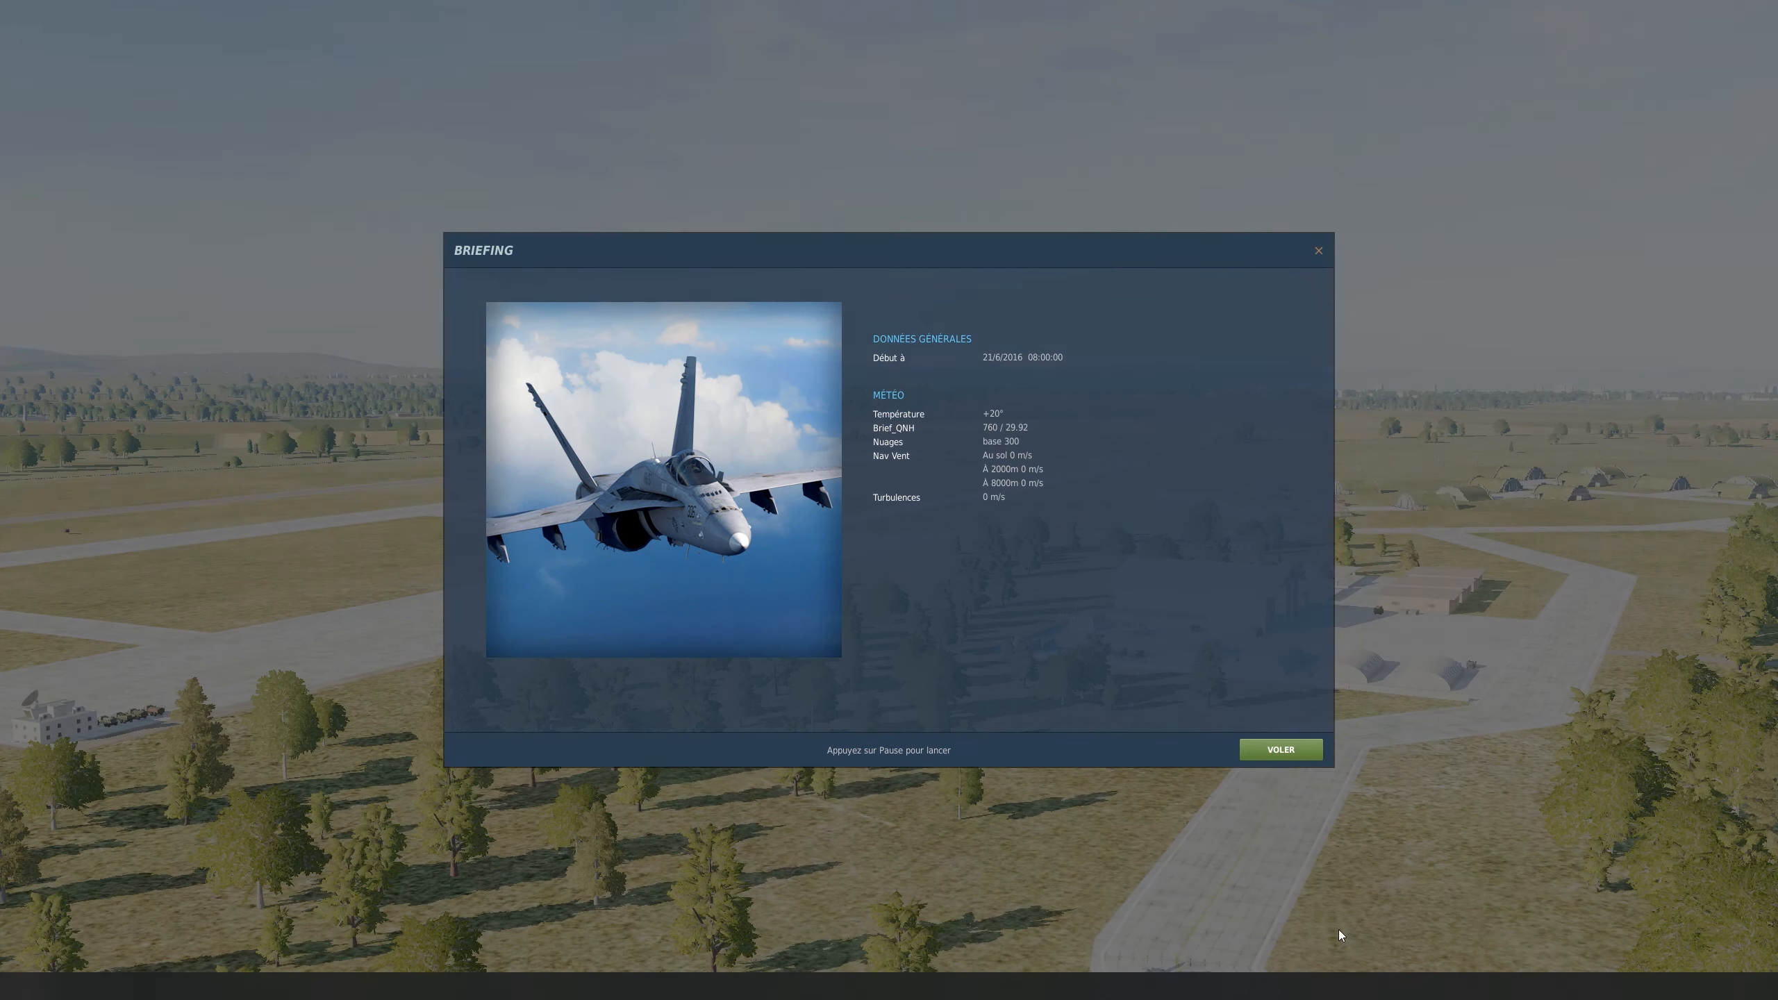
pyautogui.click(1294, 752)
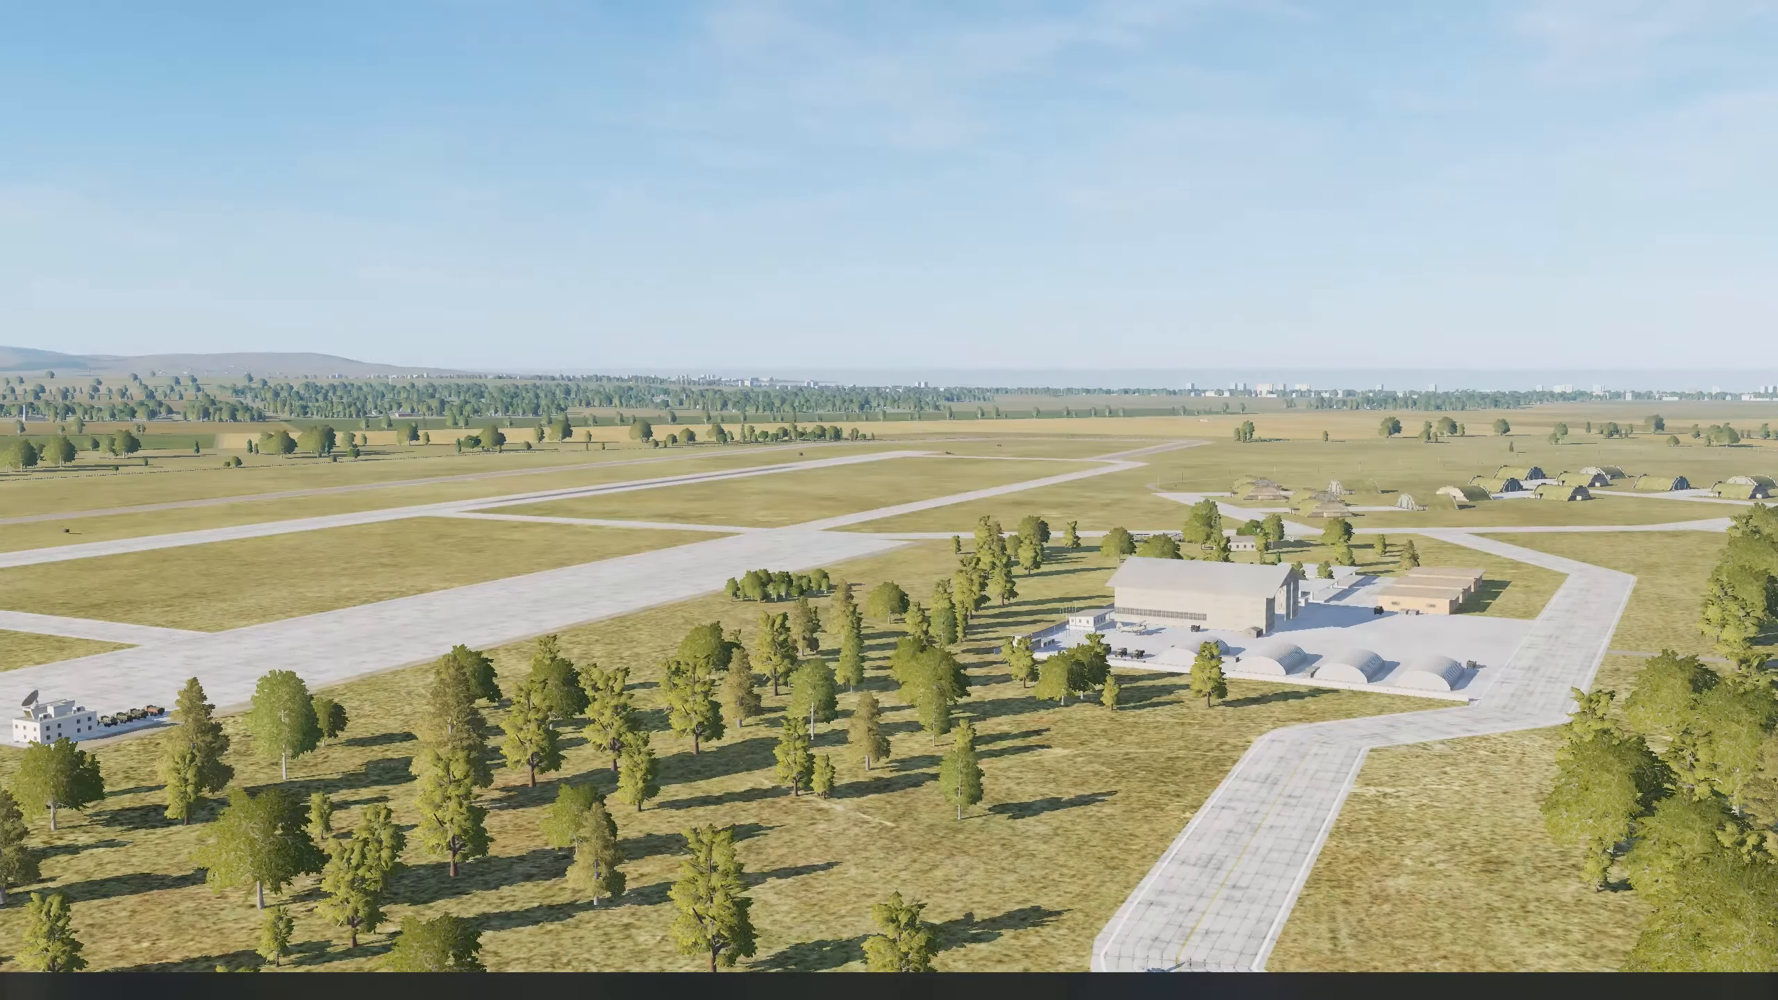
pyautogui.press('F10')
pyautogui.click(1006, 648)
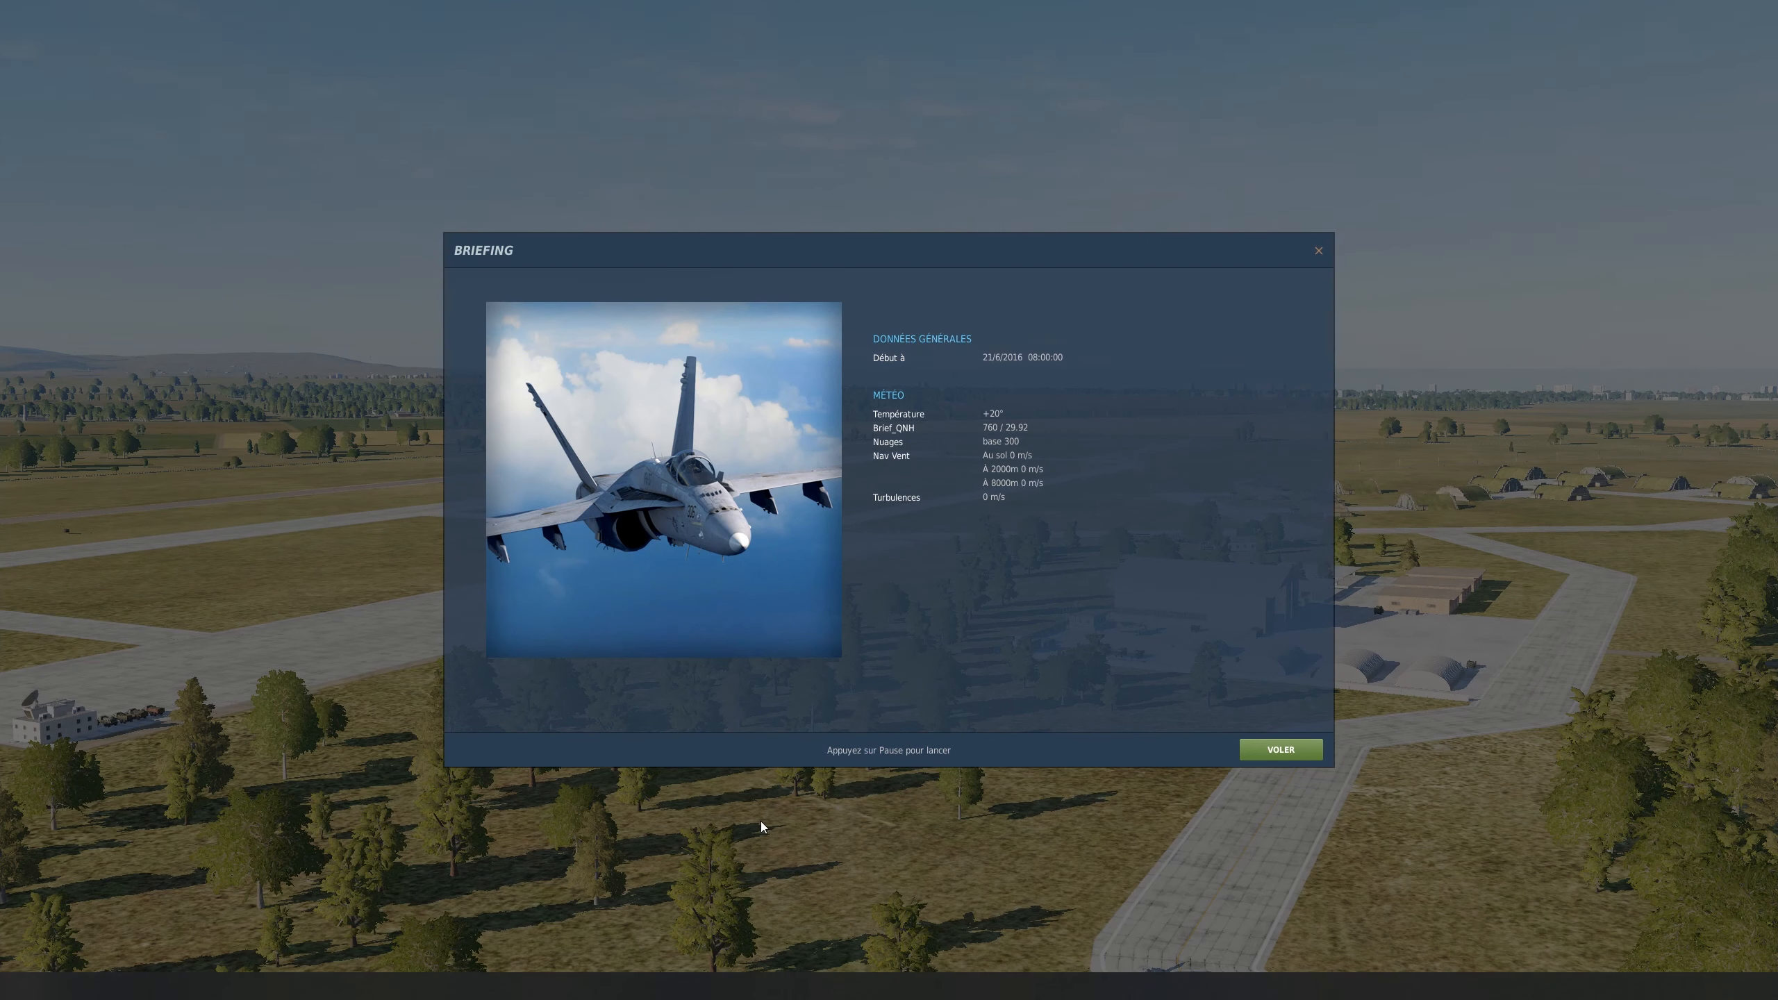
# Step: Start the mission for another test run and examine the details of the tank group shown on the map
pyautogui.click(1300, 756)
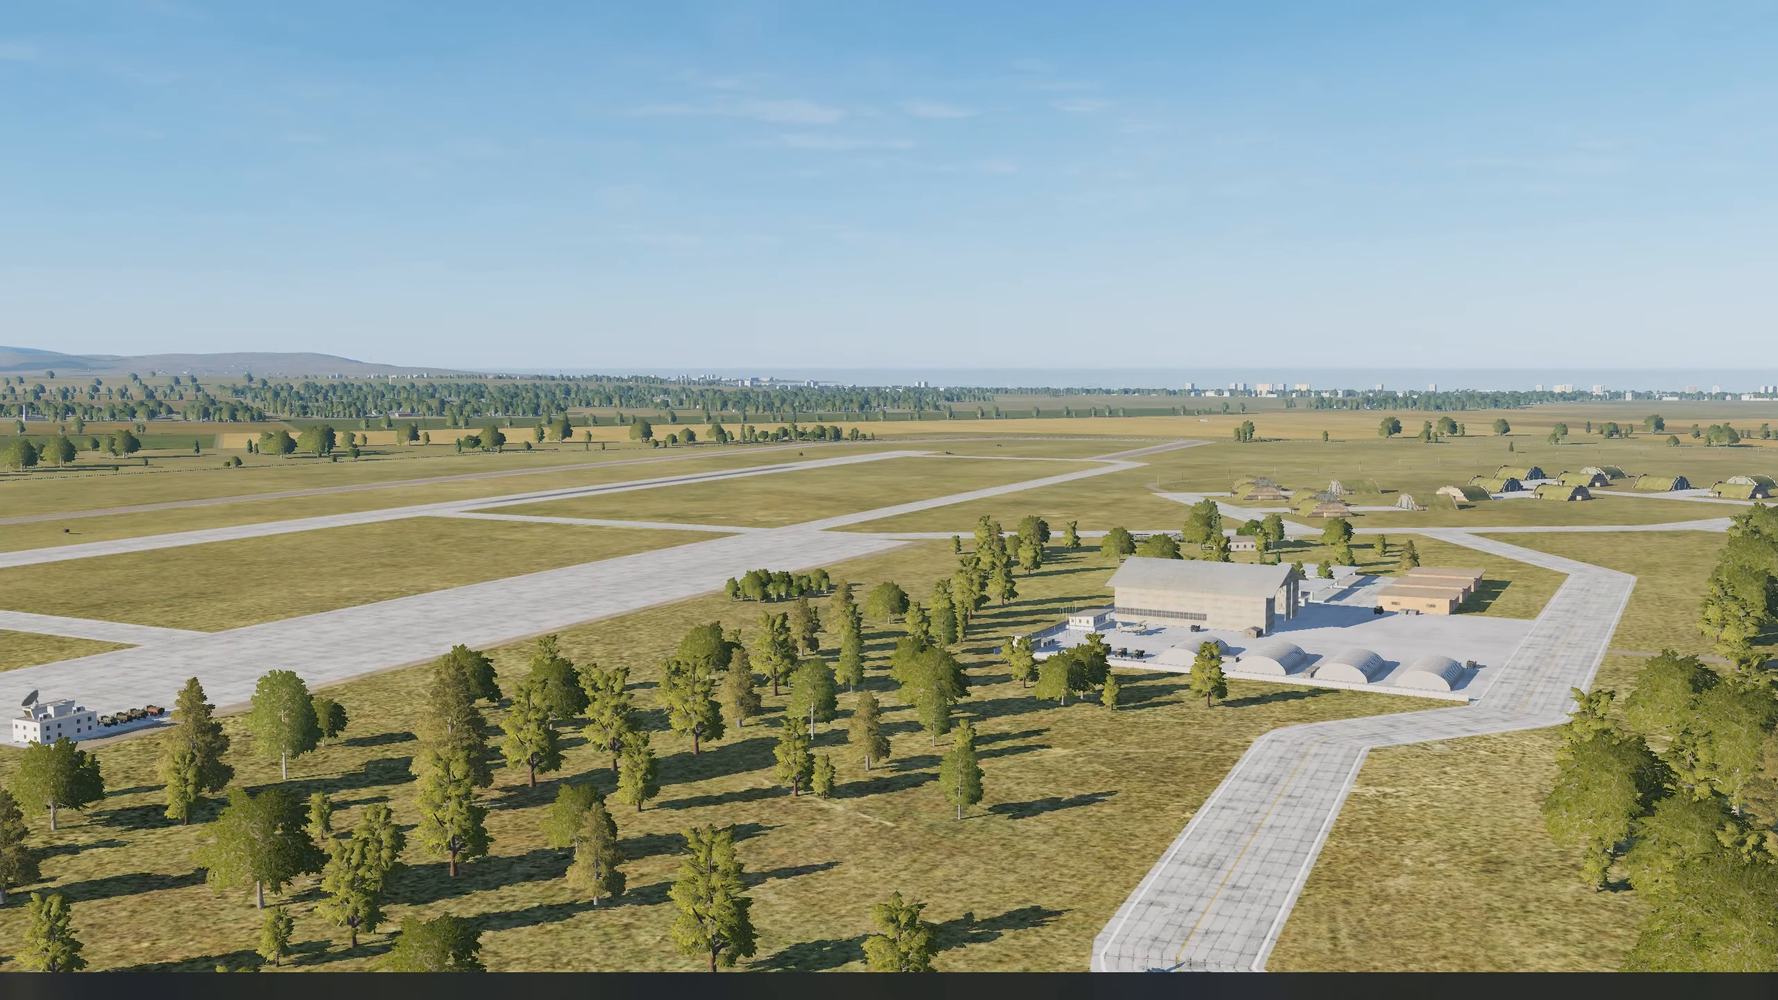
pyautogui.press('F10')
pyautogui.click(915, 311)
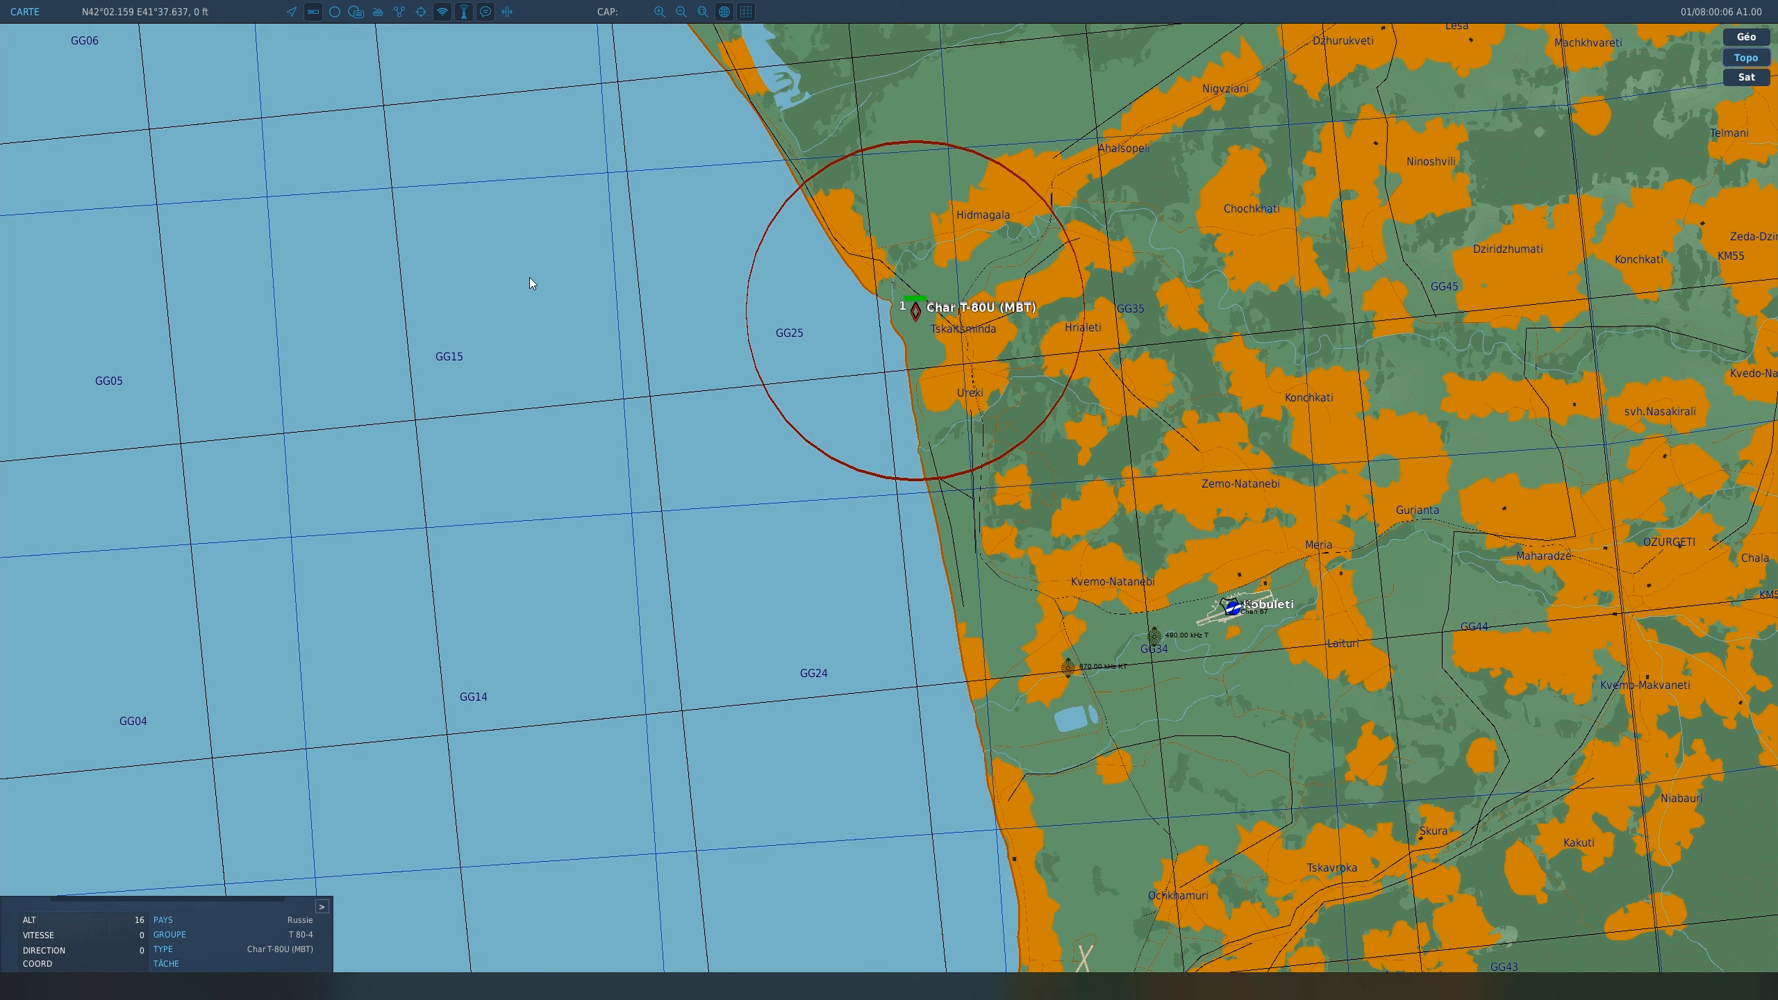
# Step: Quit the running mission and return from the debriefing to the mission editor
pyautogui.press('Escape')
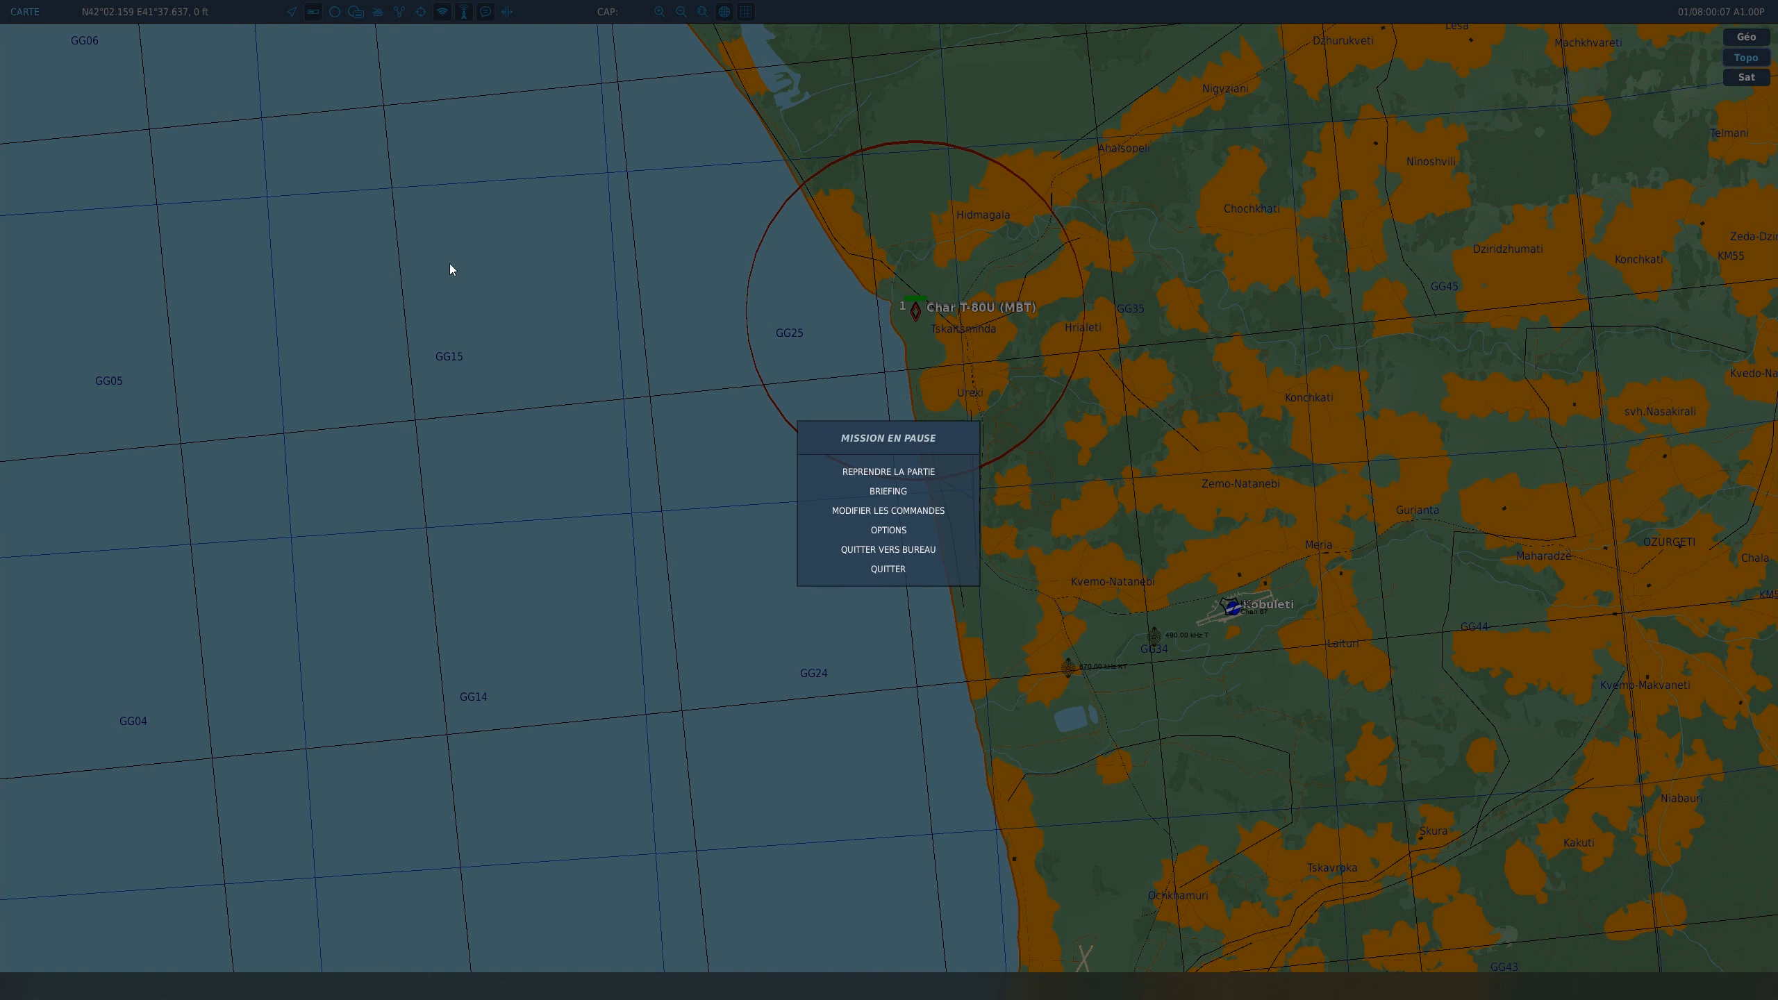
pyautogui.click(889, 569)
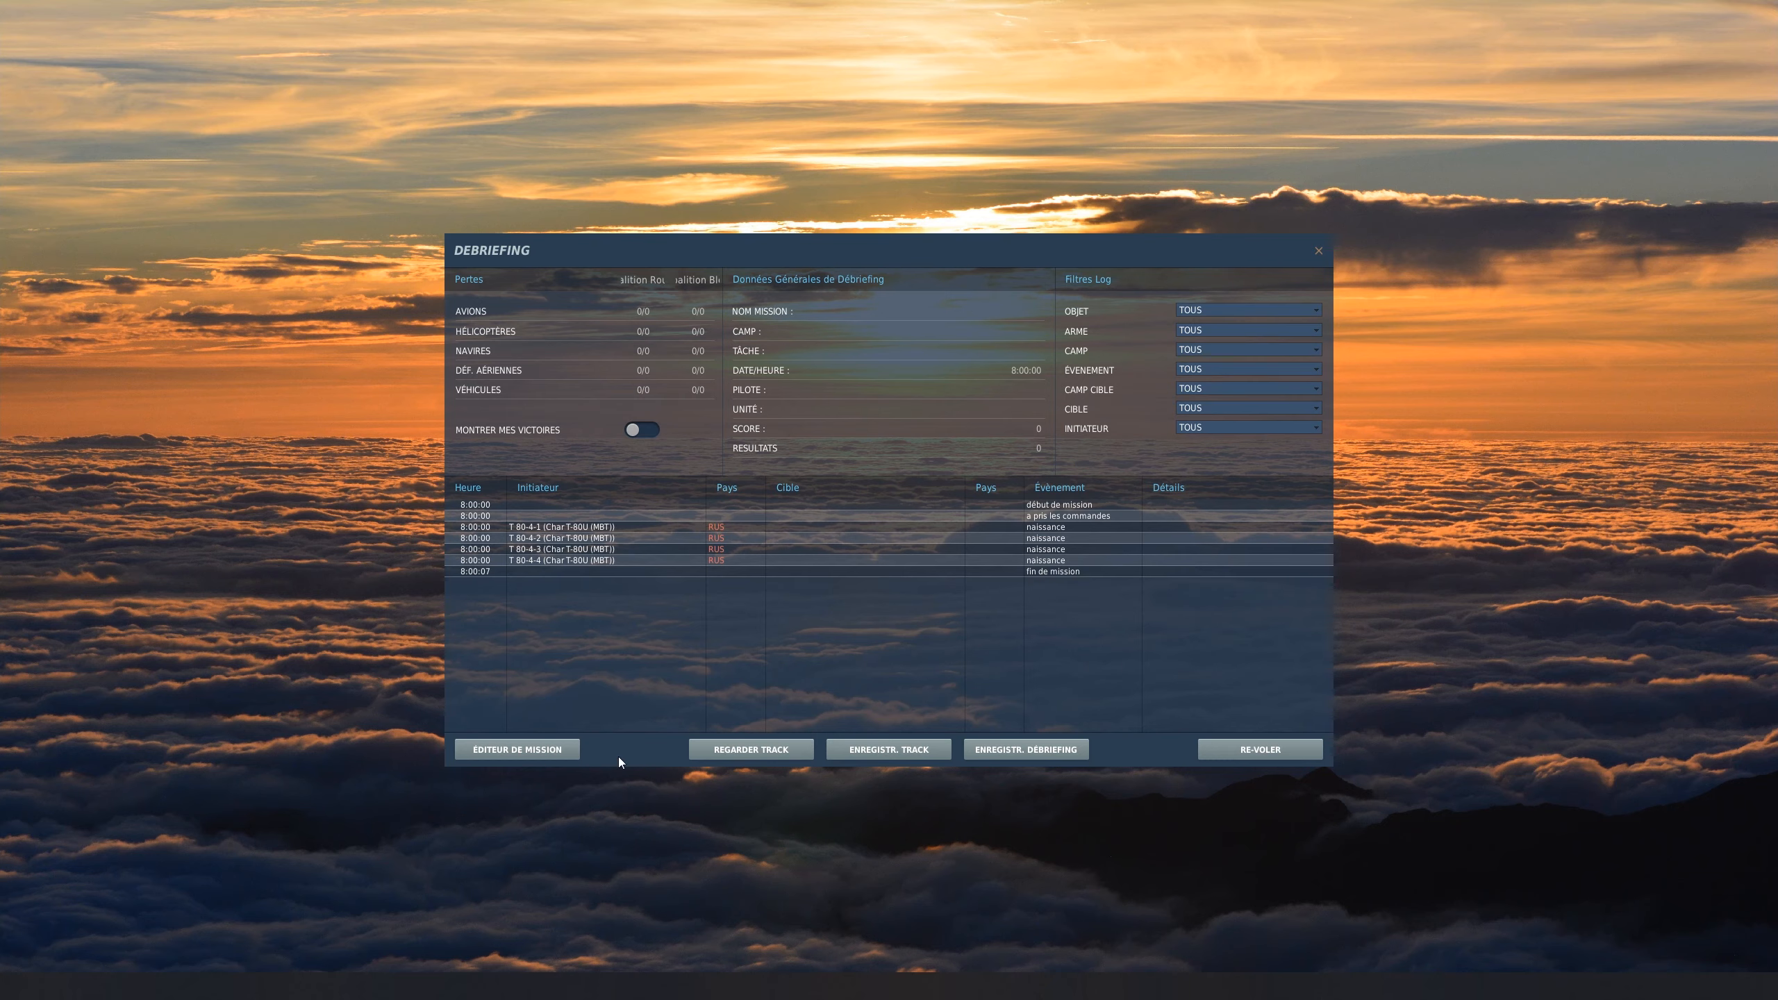
pyautogui.click(520, 751)
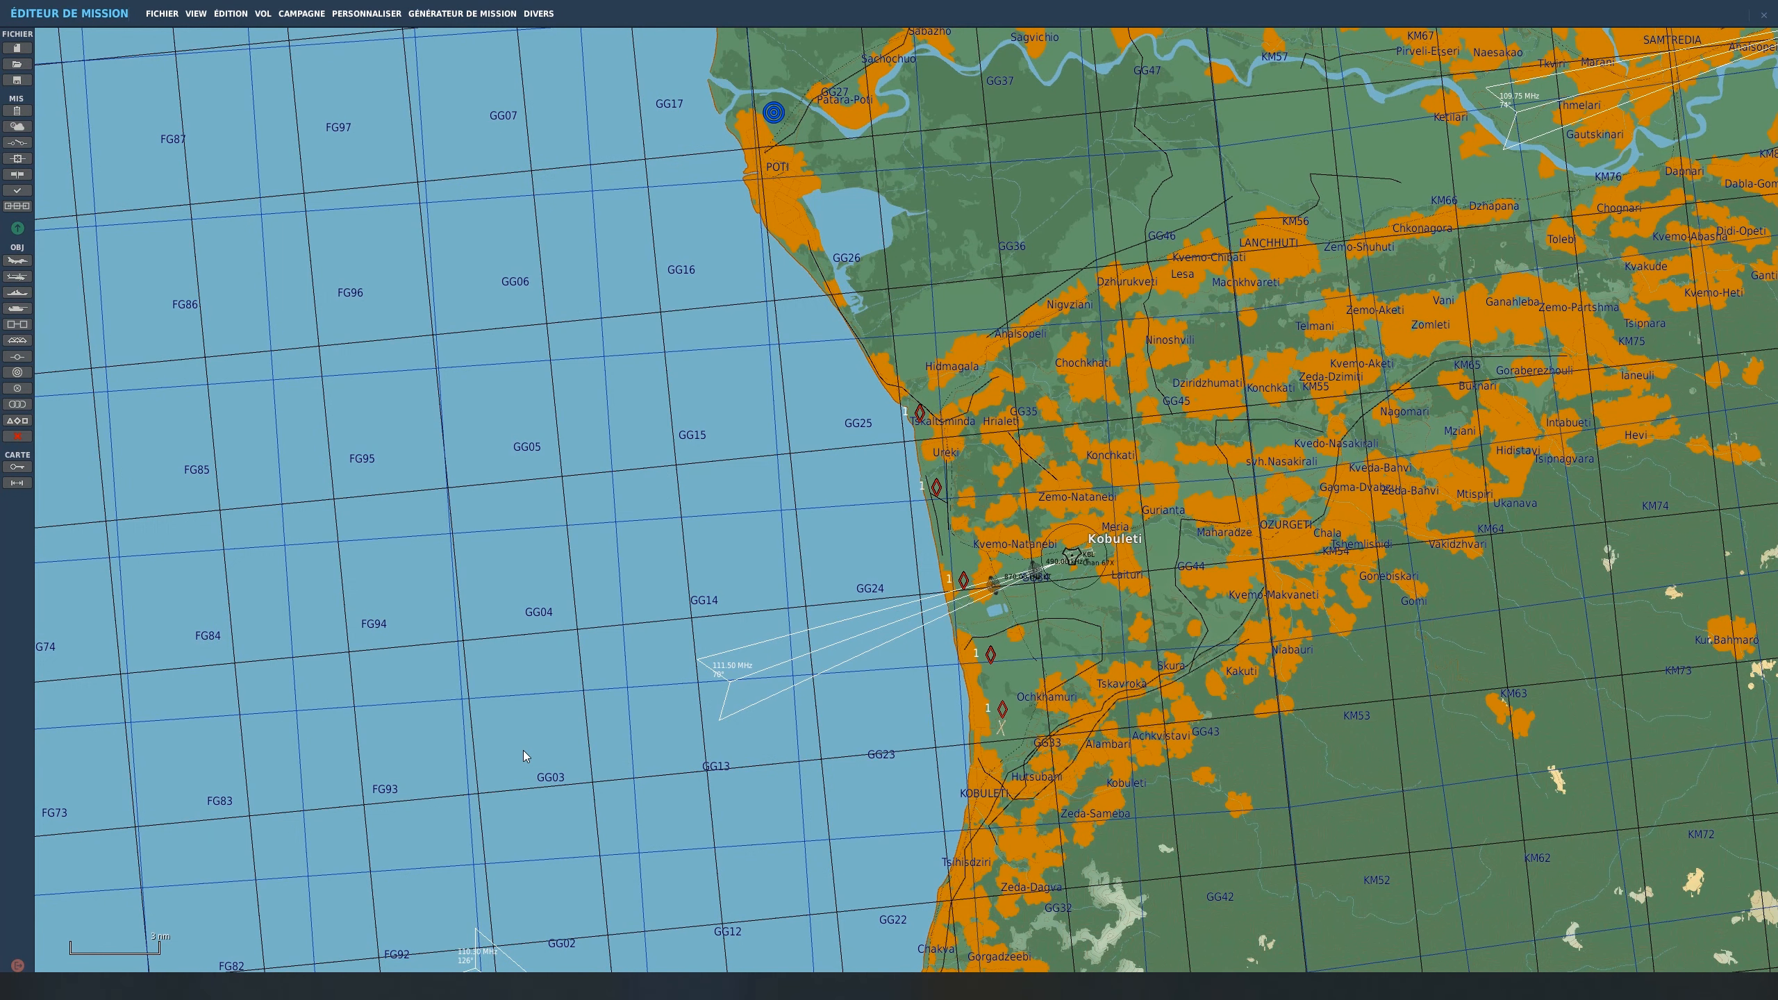
# Step: Begin a new aircraft group for the USA with the MQ-1A Predator as its type
pyautogui.scroll(-1, 689, 390)
pyautogui.moveTo(703, 315); pyautogui.dragTo(715, 170)
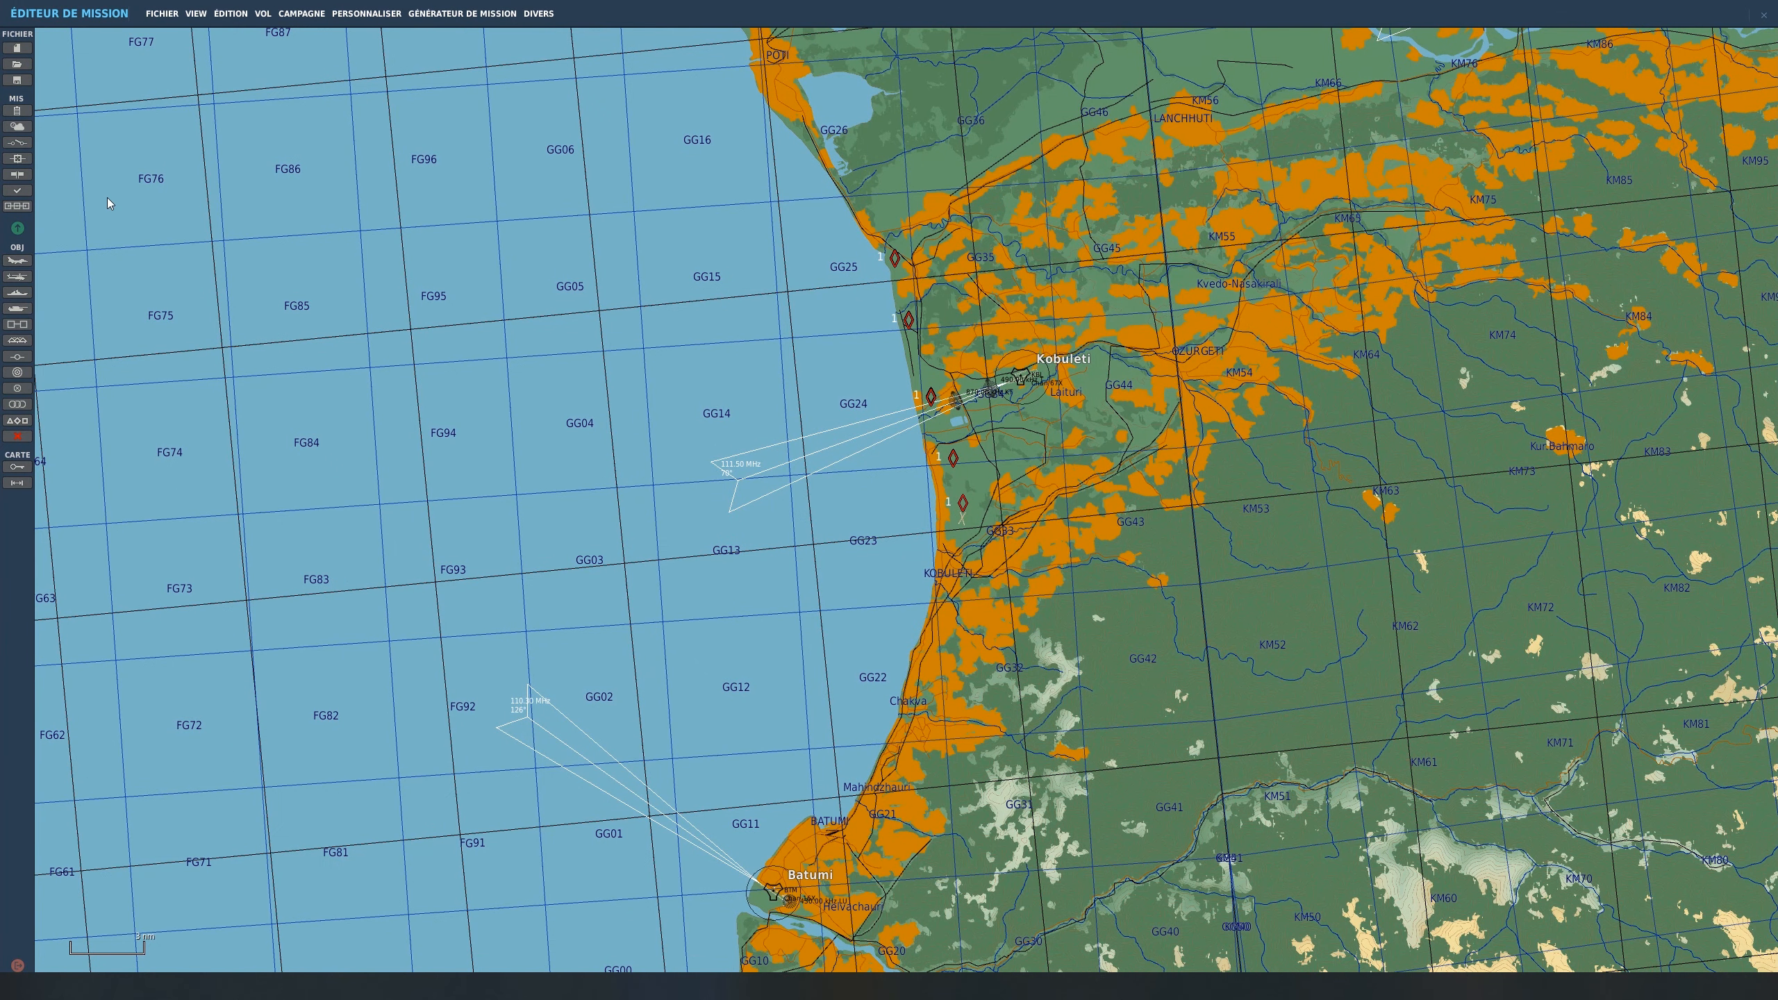
pyautogui.click(16, 260)
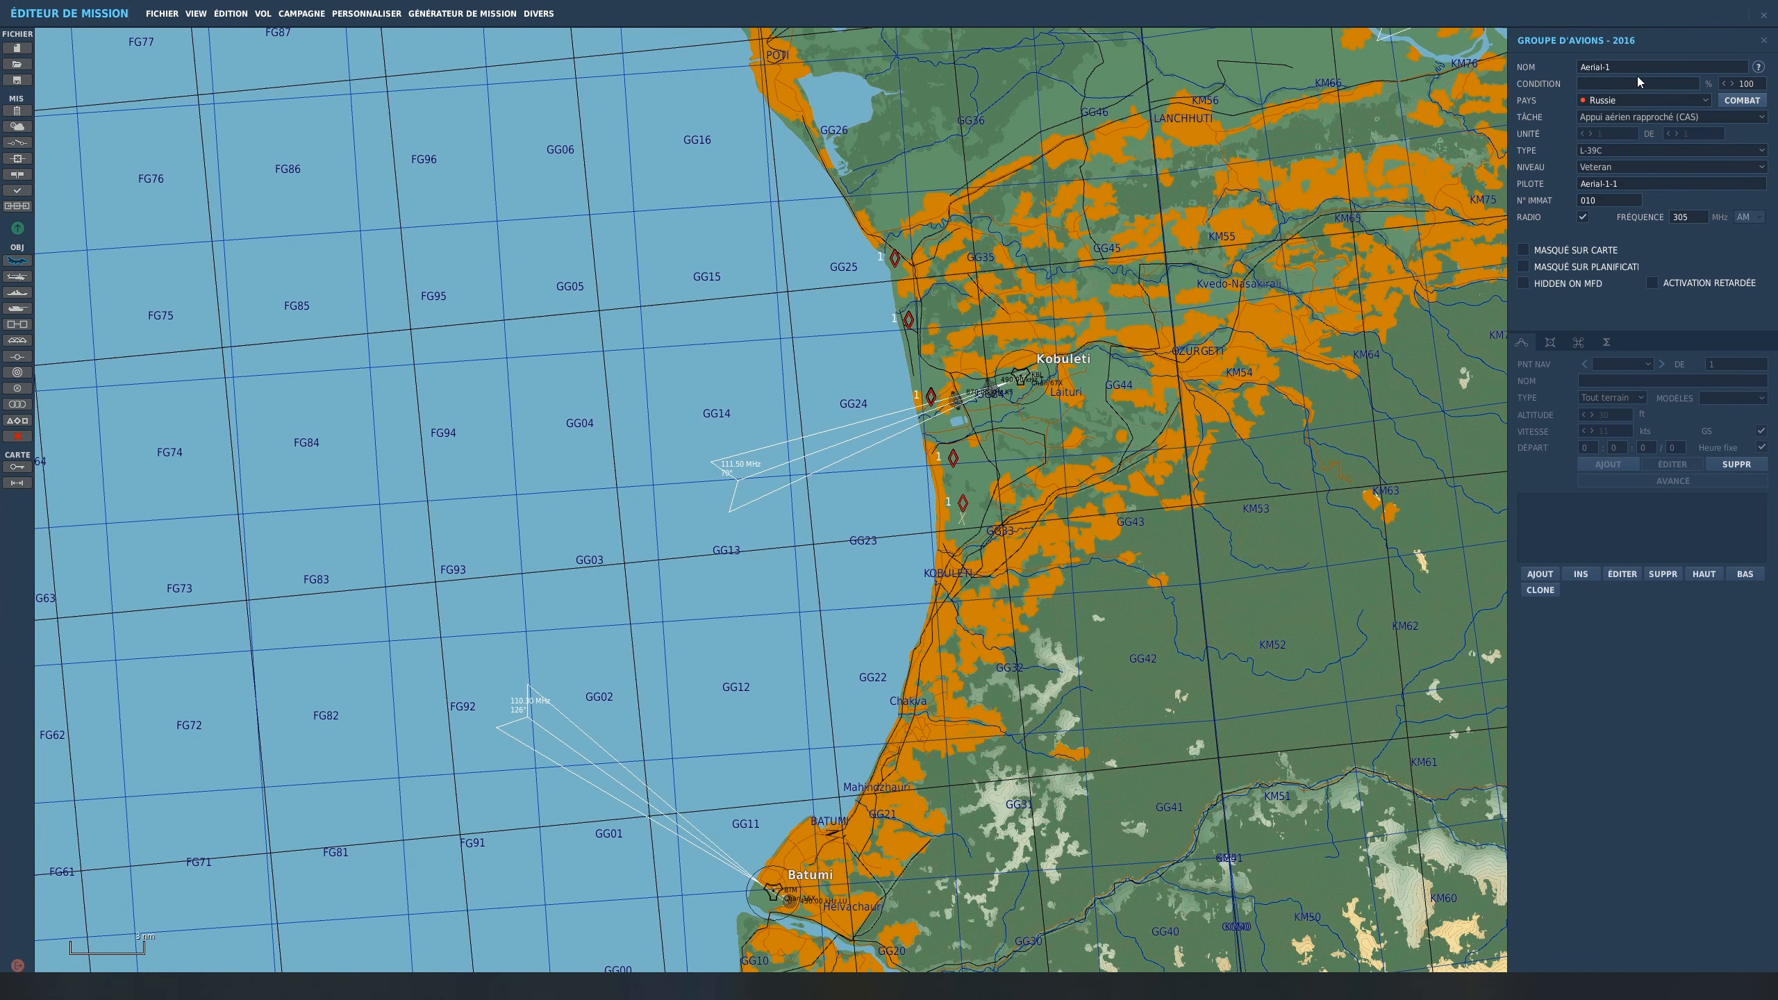
pyautogui.click(1620, 99)
pyautogui.click(1610, 112)
pyautogui.click(1613, 150)
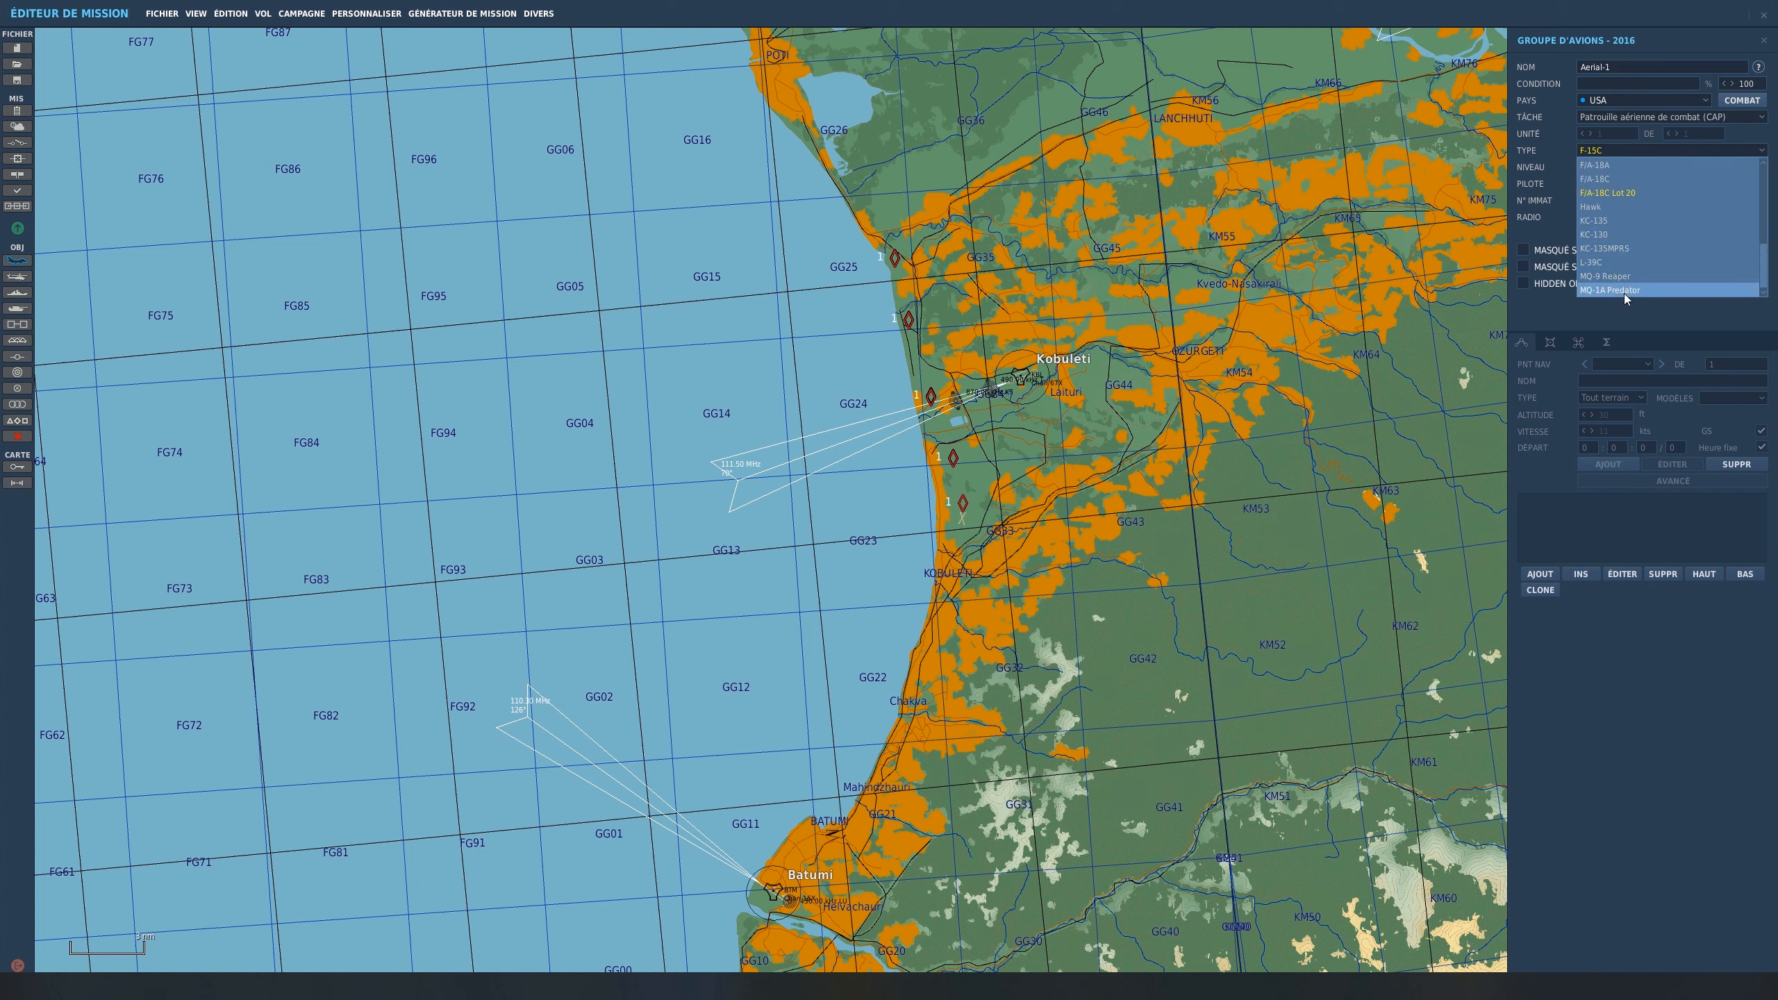
pyautogui.click(1624, 290)
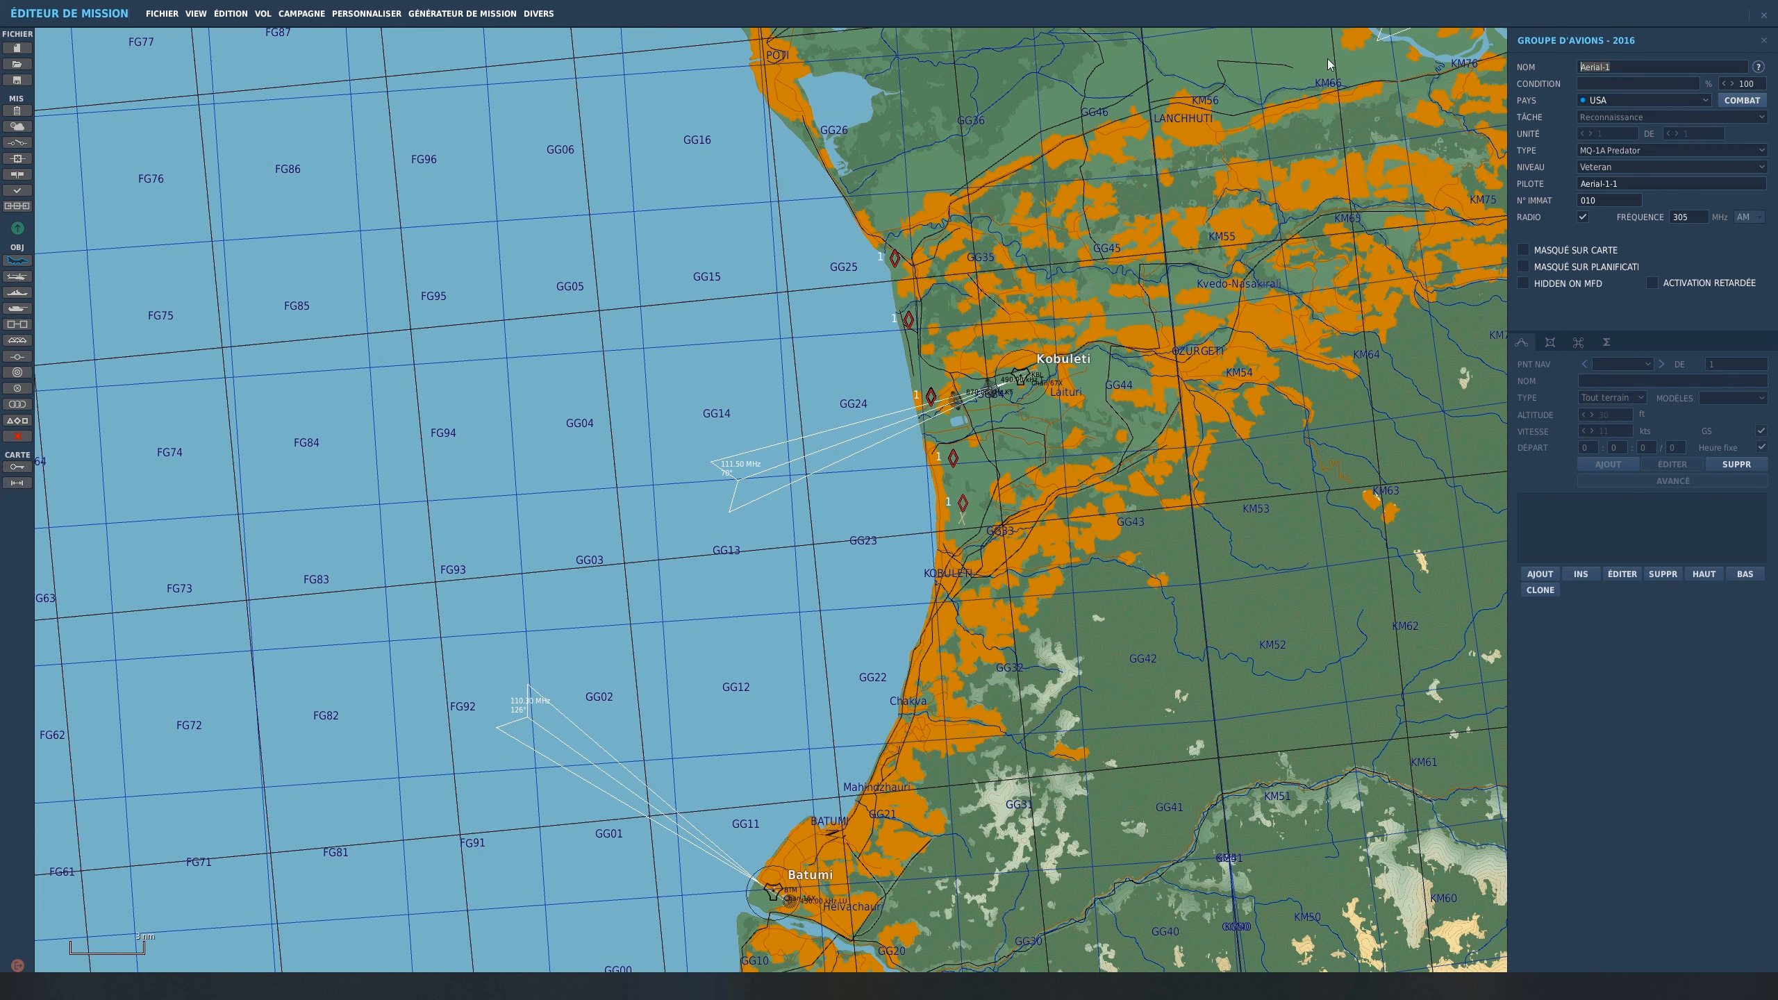
# Step: Name both the new aircraft group and its pilot Prédator
pyautogui.write('Prédator')
pyautogui.press('Return')
pyautogui.hotkey('ctrl', 'c')
pyautogui.click(1643, 184)
pyautogui.hotkey('ctrl', 'v')
# Step: Place the Predator by the town south of Kobuleti airfield, with altitude 20000 ft and speed 119 kts
pyautogui.scroll(3, 999, 693)
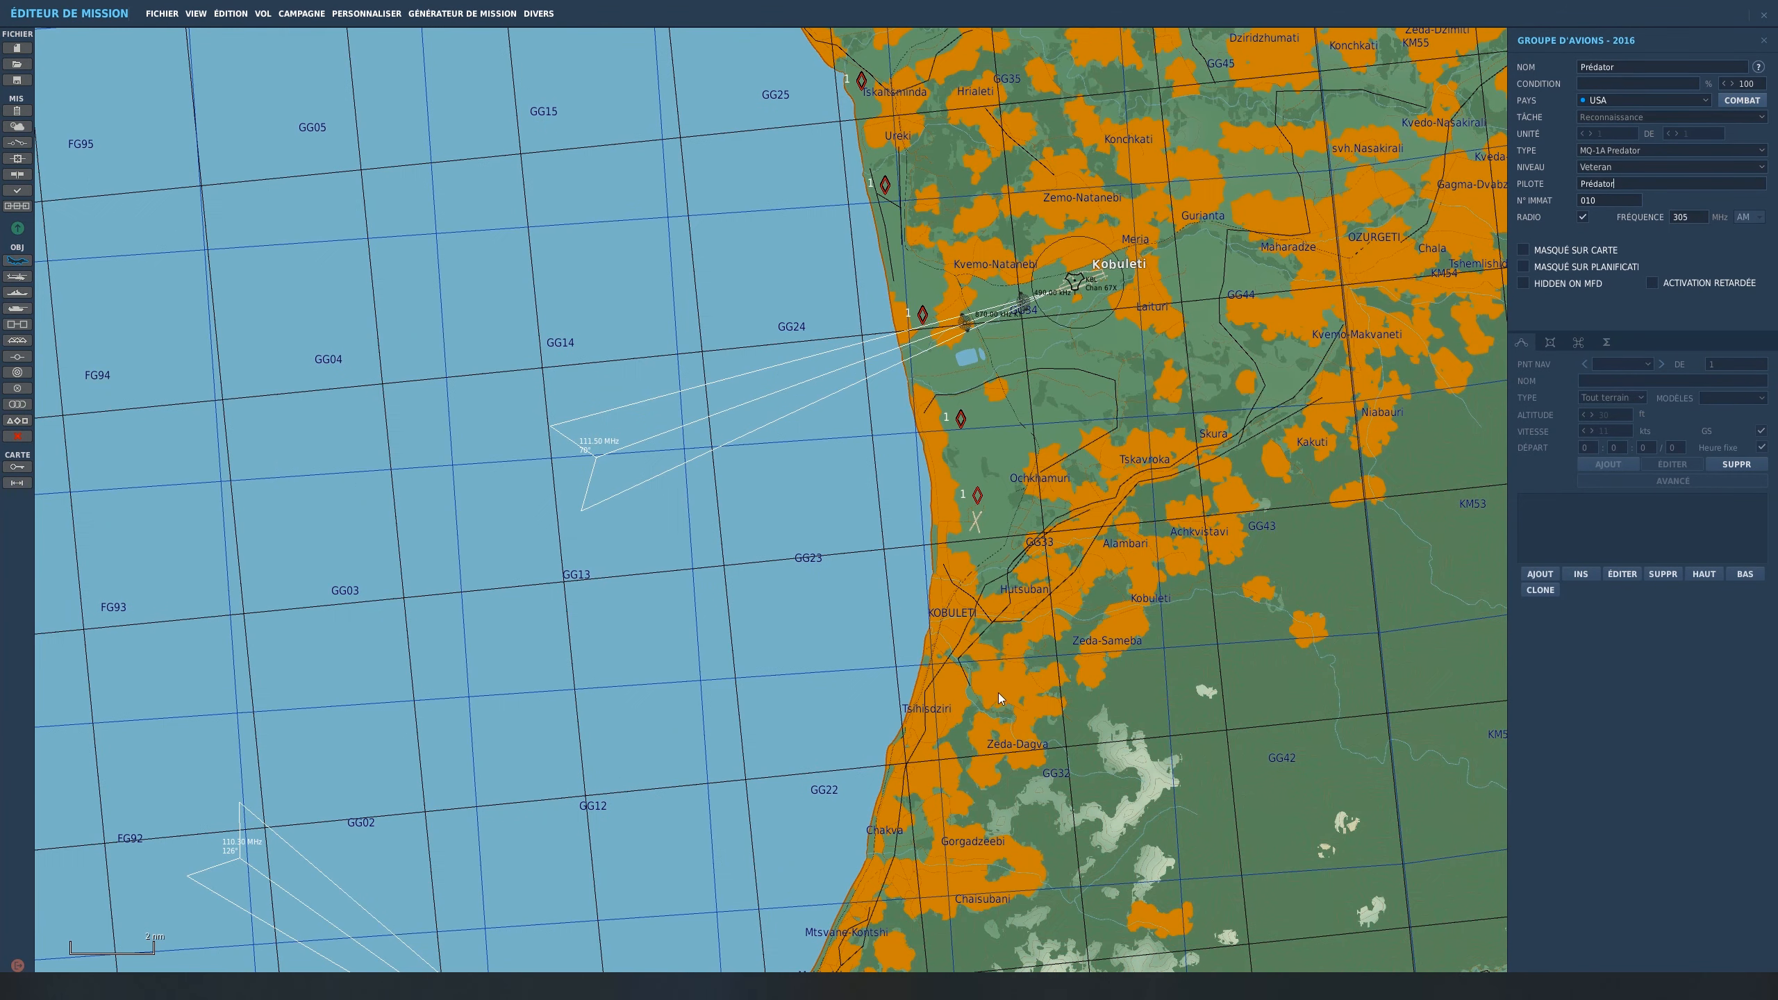
pyautogui.click(994, 619)
pyautogui.moveTo(1623, 415); pyautogui.dragTo(1563, 423)
pyautogui.write('20000')
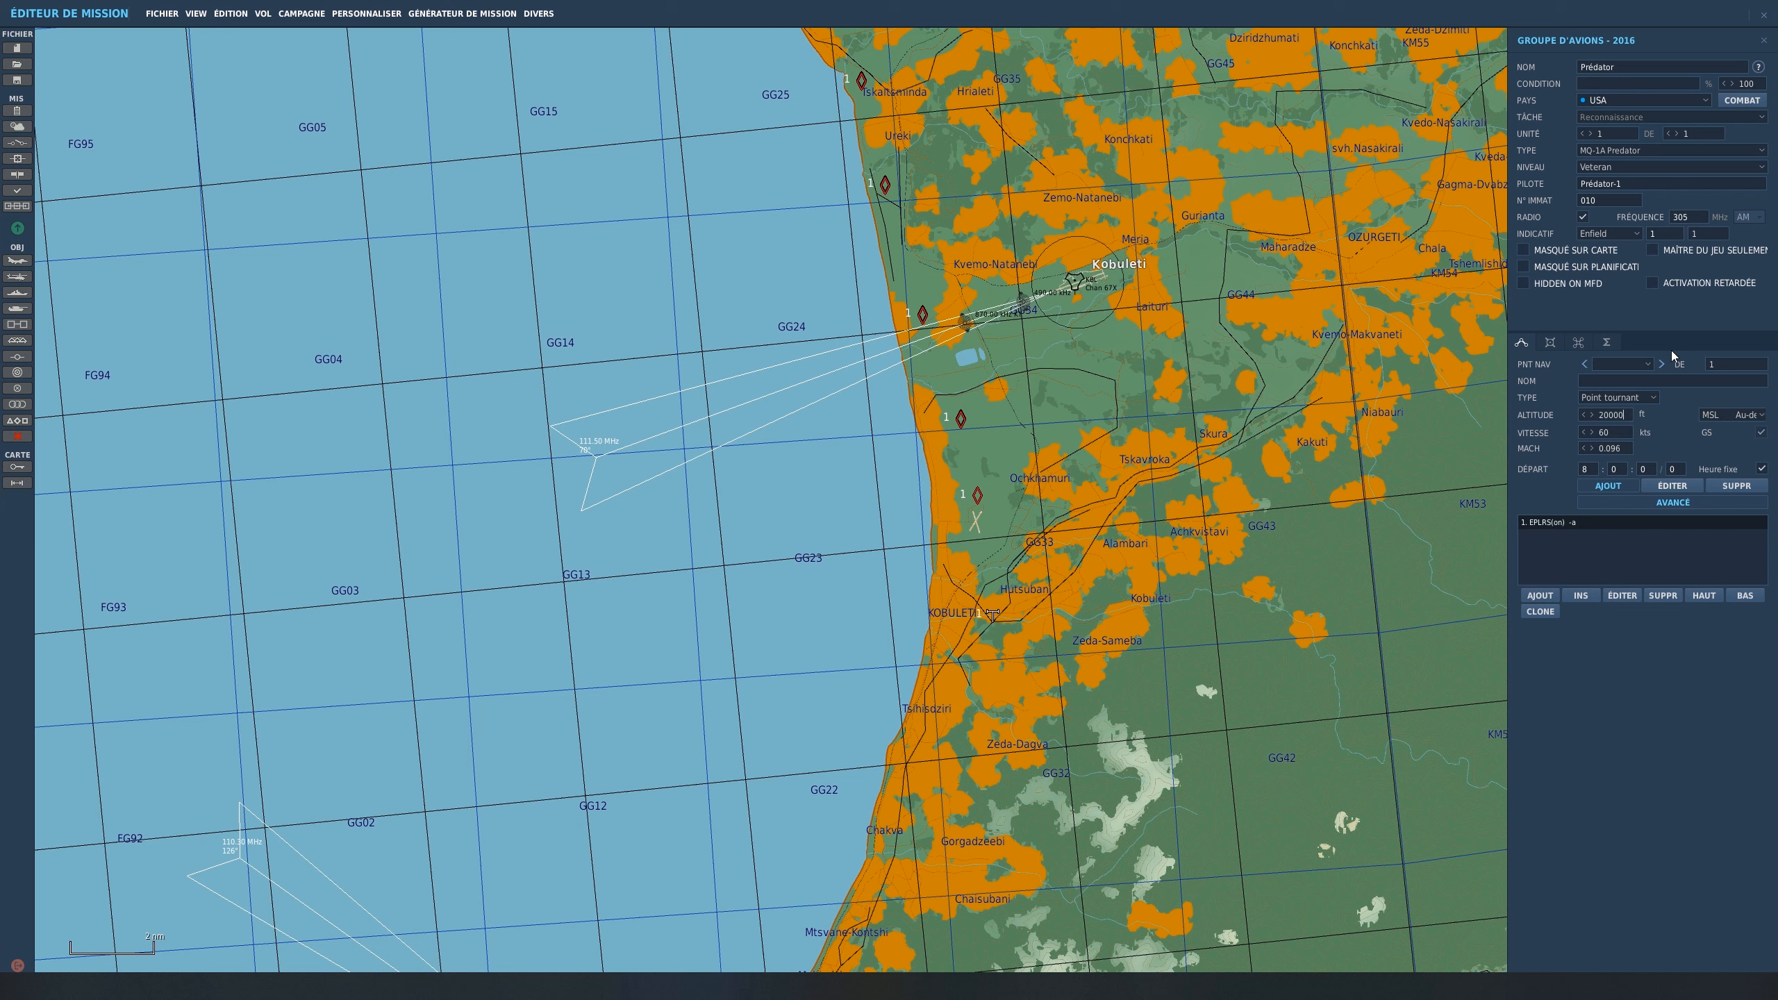
pyautogui.moveTo(1613, 433); pyautogui.dragTo(1584, 446)
pyautogui.write('119')
pyautogui.click(1656, 451)
# Step: Add four waypoints zigzagging north to south and eastward, from north of Poti to the hills around KM63
pyautogui.scroll(-3, 1153, 406)
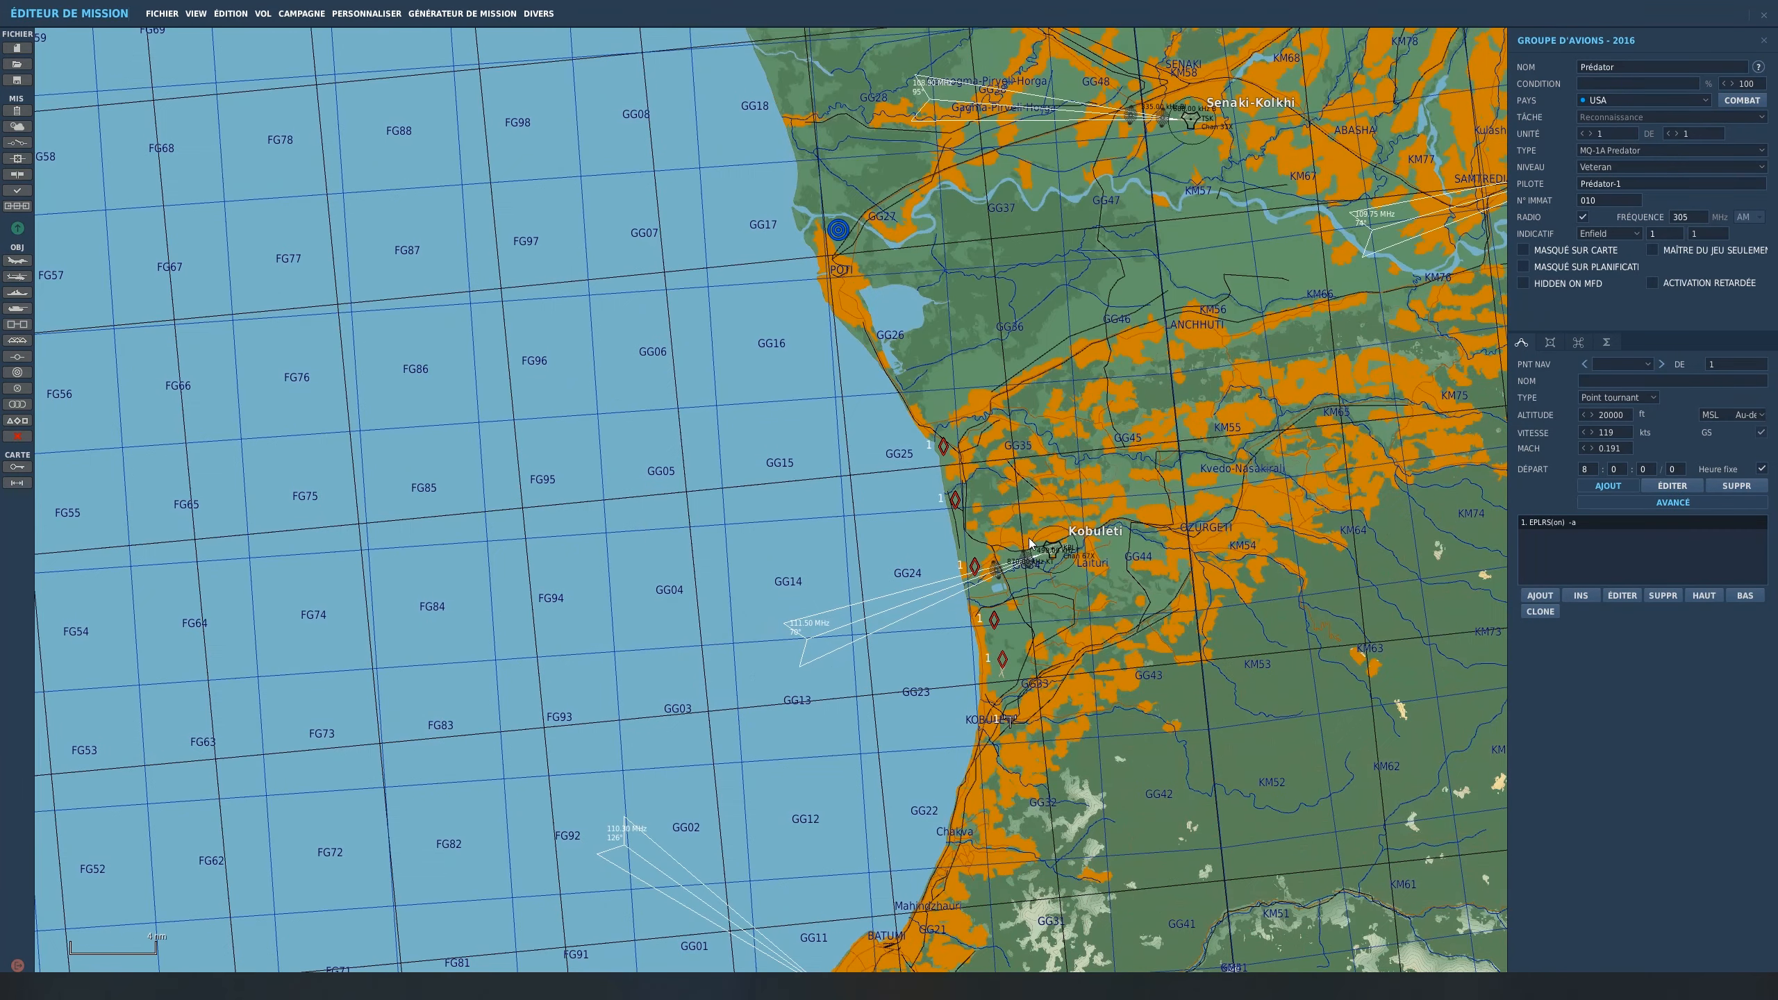
pyautogui.click(858, 187)
pyautogui.click(1144, 726)
pyautogui.click(1106, 148)
pyautogui.click(1372, 680)
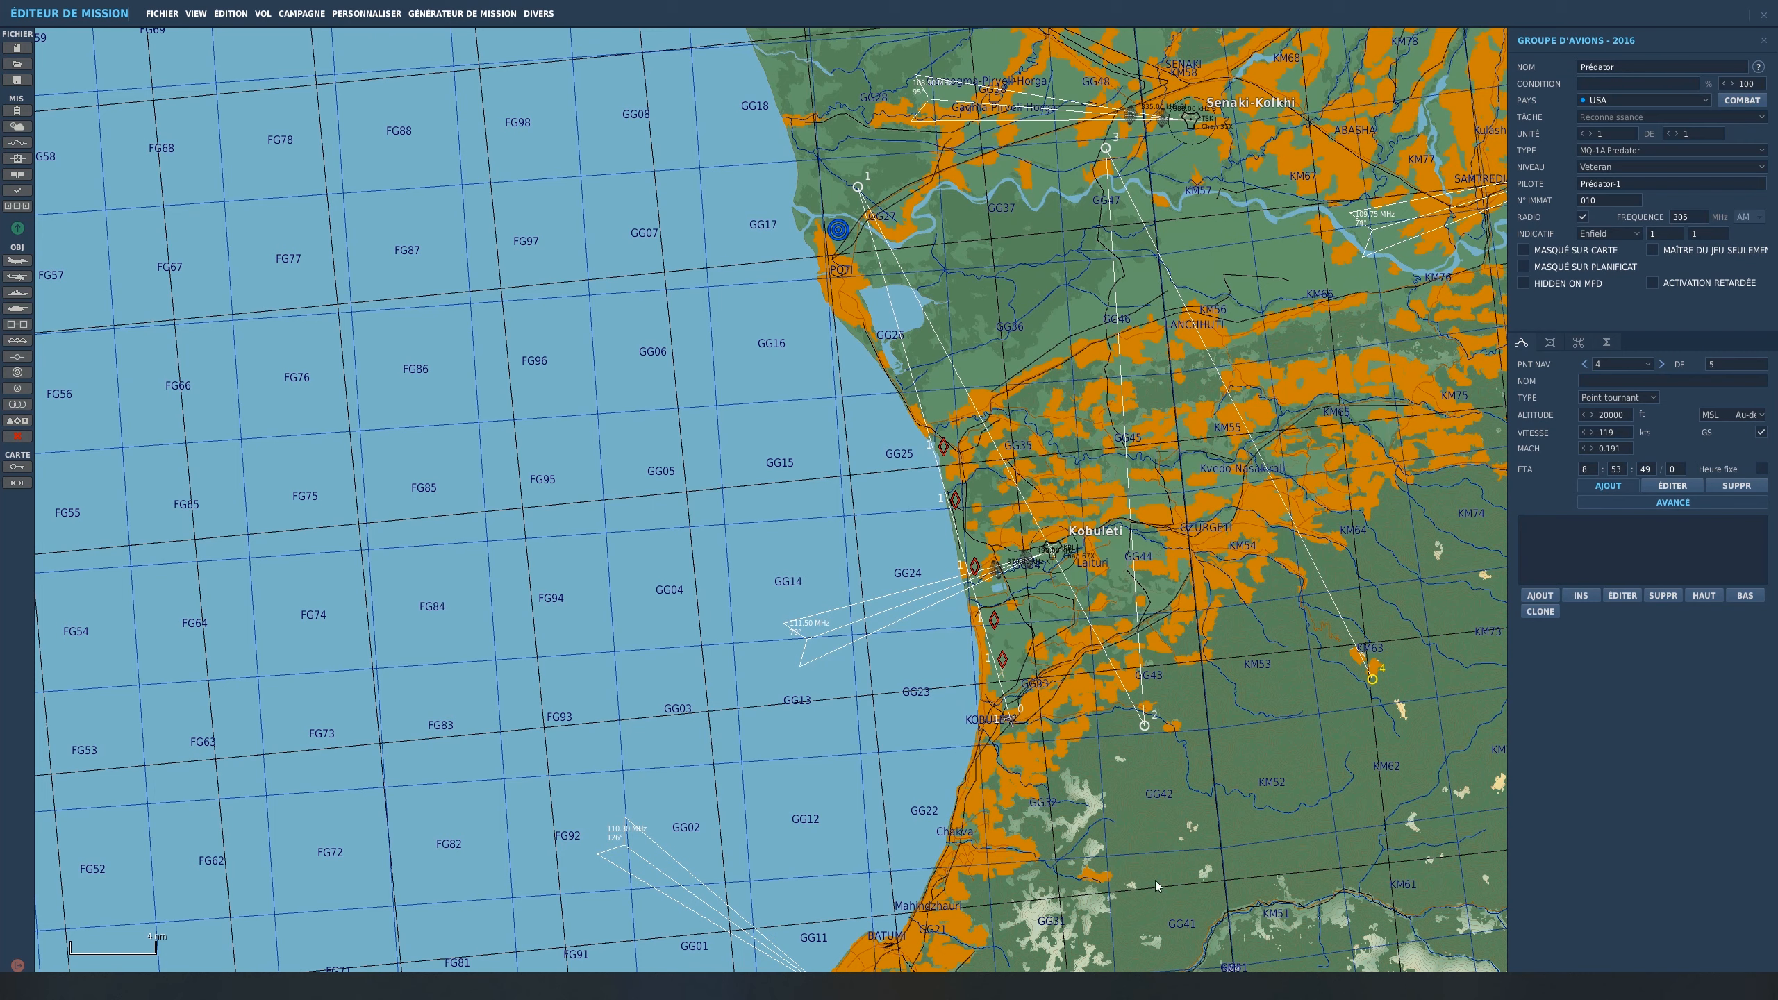
pyautogui.click(858, 187)
pyautogui.click(1750, 488)
# Step: Relocate the first waypoint to the coast southwest of Kobuleti airfield and the second near the lake south of Poti
pyautogui.click(1764, 40)
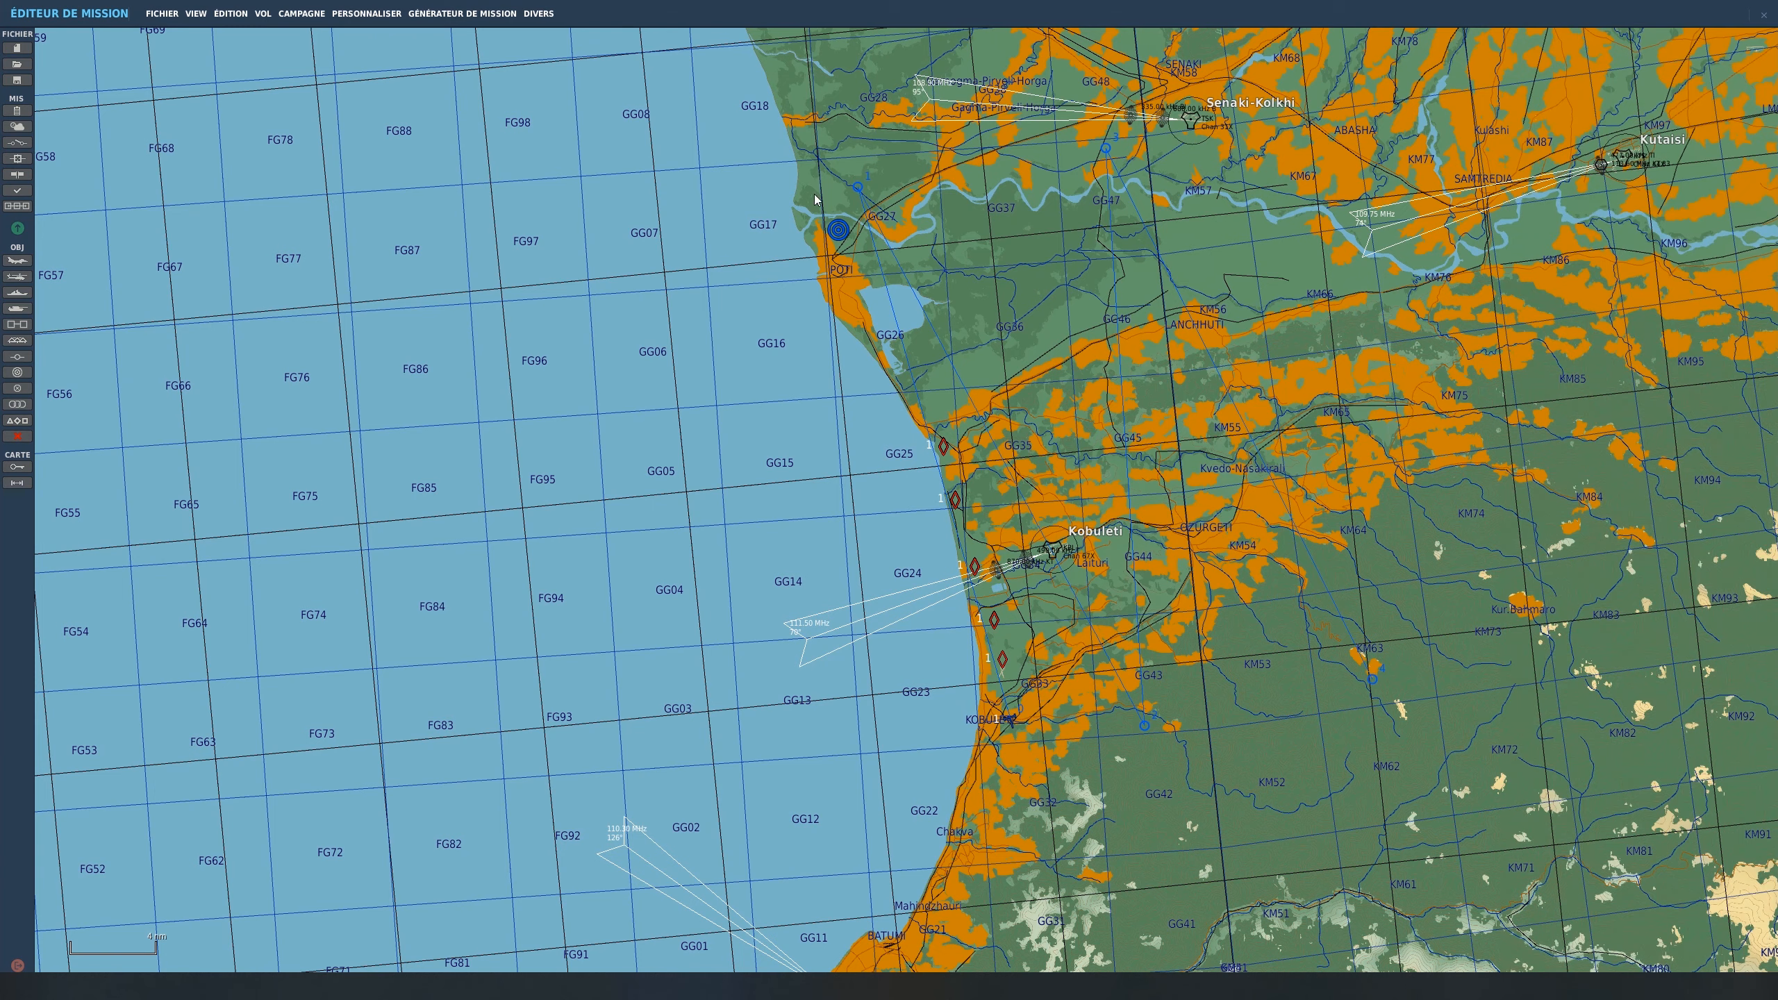
pyautogui.moveTo(858, 187); pyautogui.dragTo(979, 597)
pyautogui.moveTo(1146, 729); pyautogui.dragTo(883, 293)
# Step: Reselect the Predator group and set its task to AFAC
pyautogui.click(1014, 726)
pyautogui.scroll(1, 1032, 639)
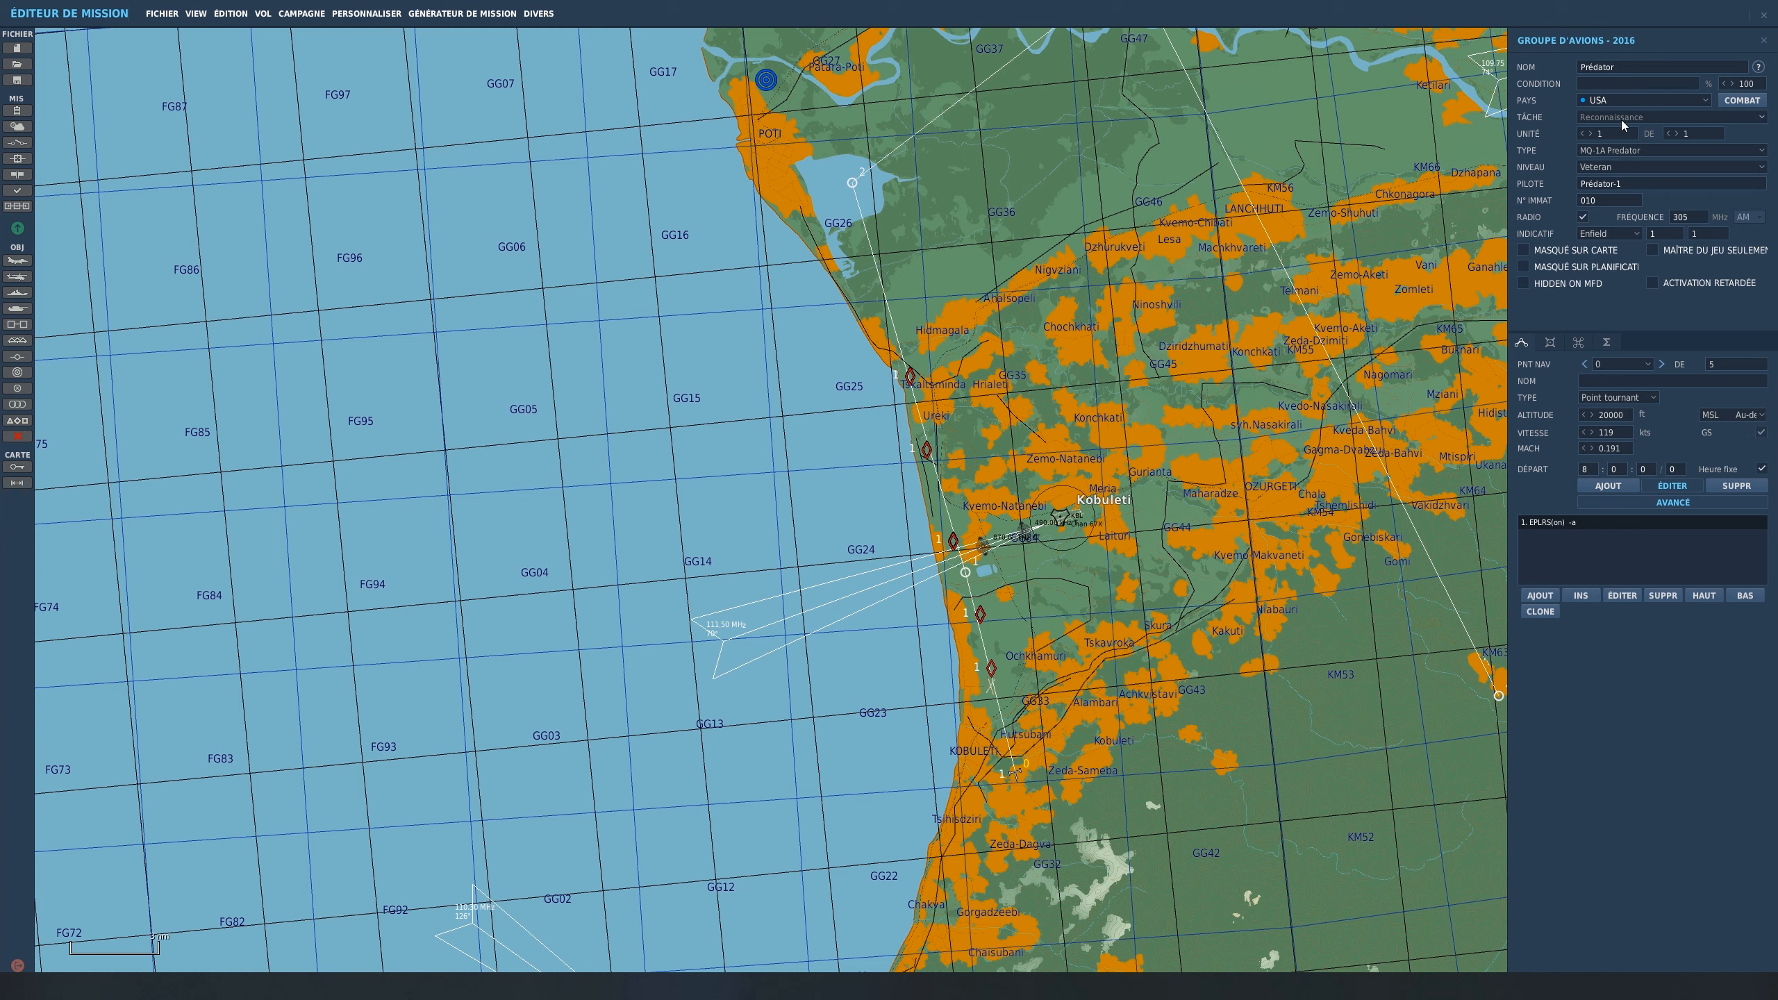
pyautogui.click(1761, 117)
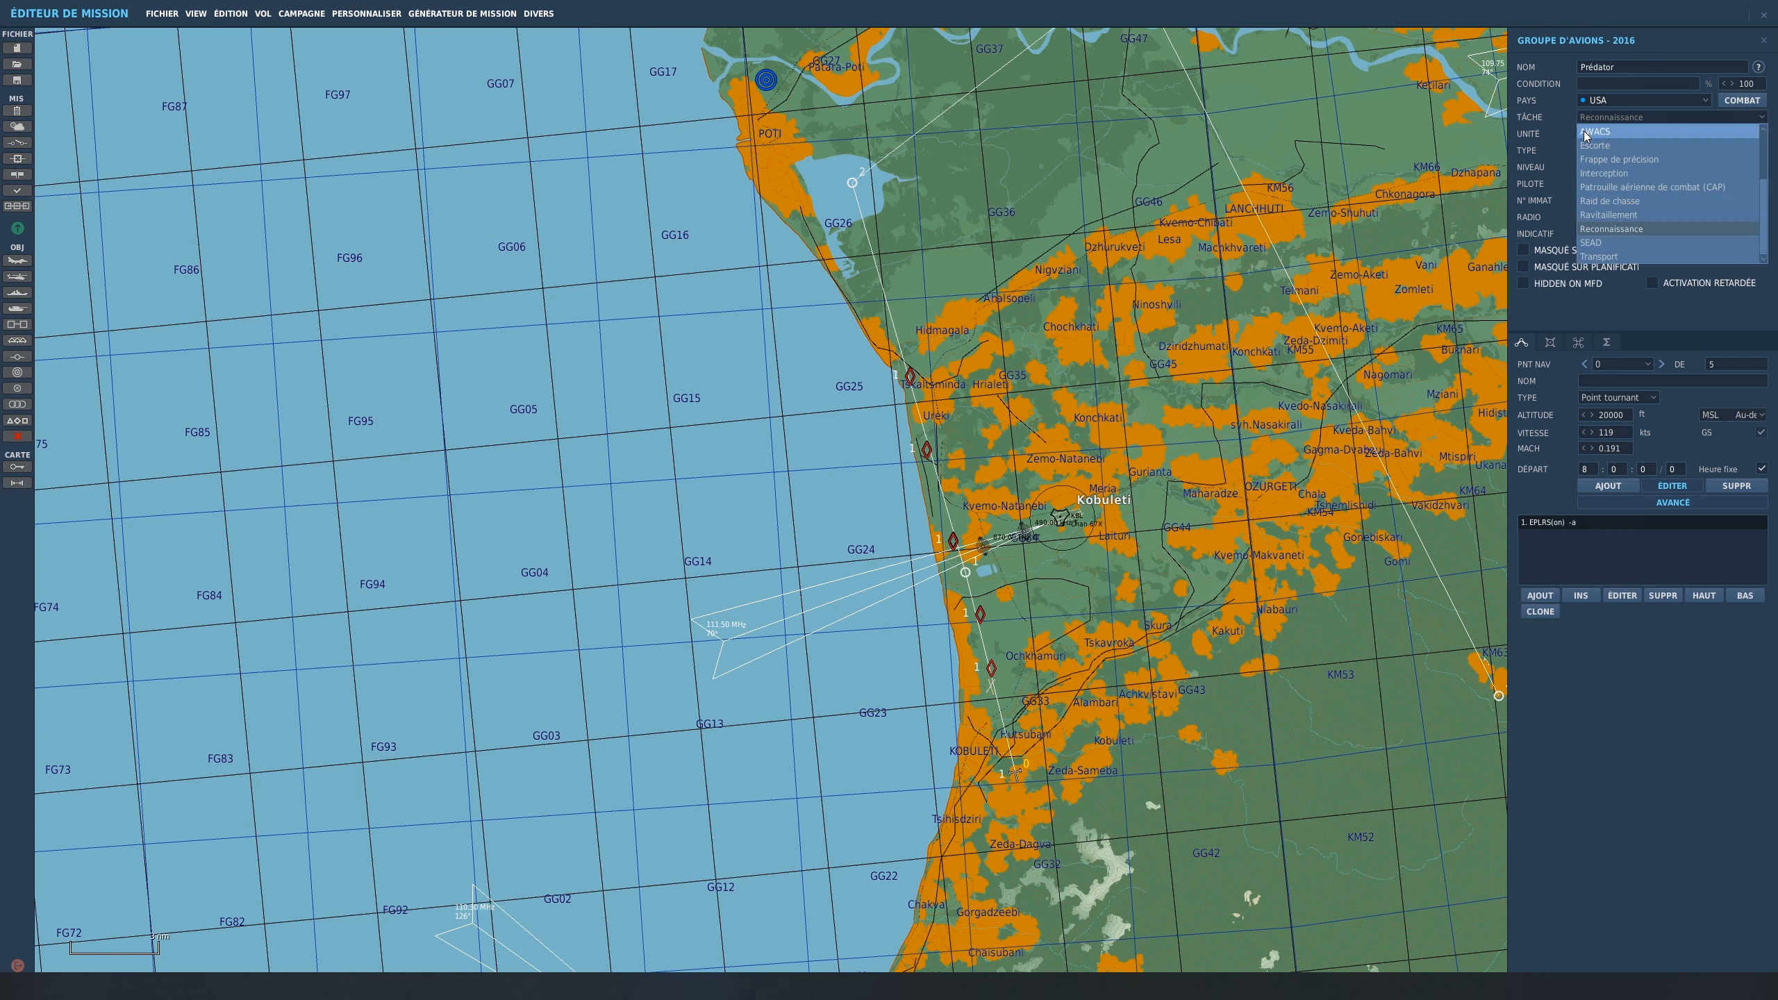
pyautogui.click(1604, 146)
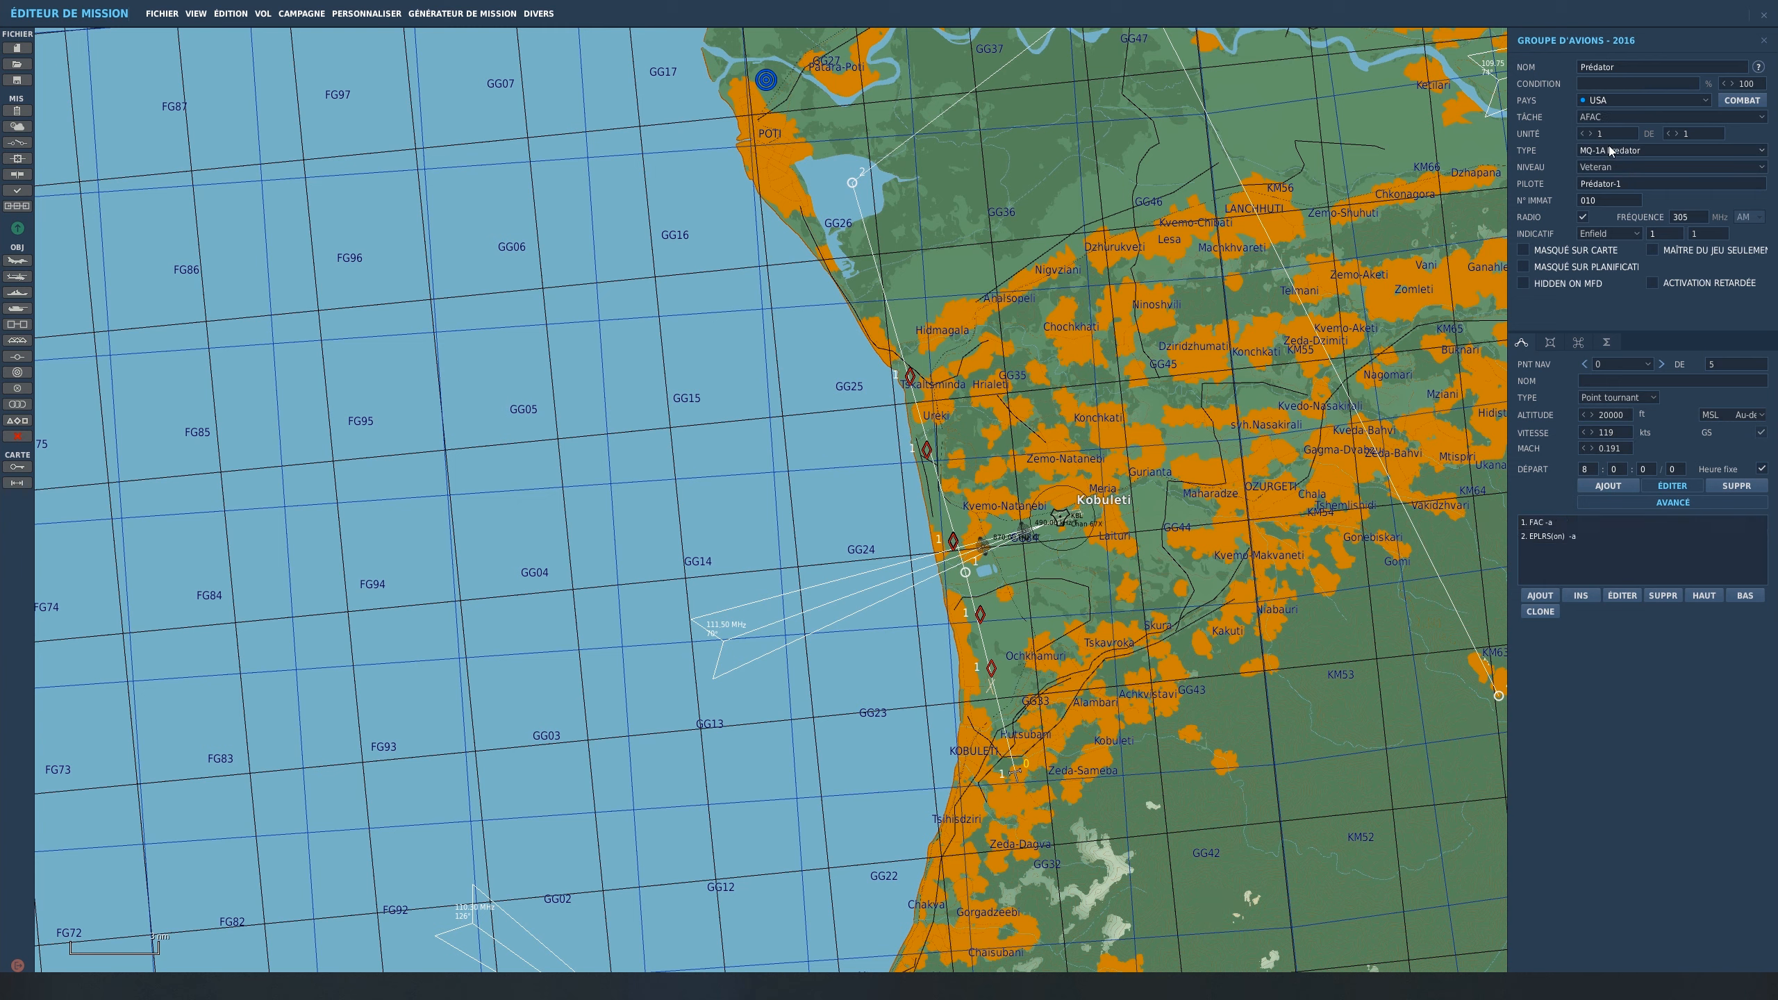
# Step: Check the FAC action's radio settings and set the Predator group's own frequency to 133 MHz
pyautogui.click(1542, 523)
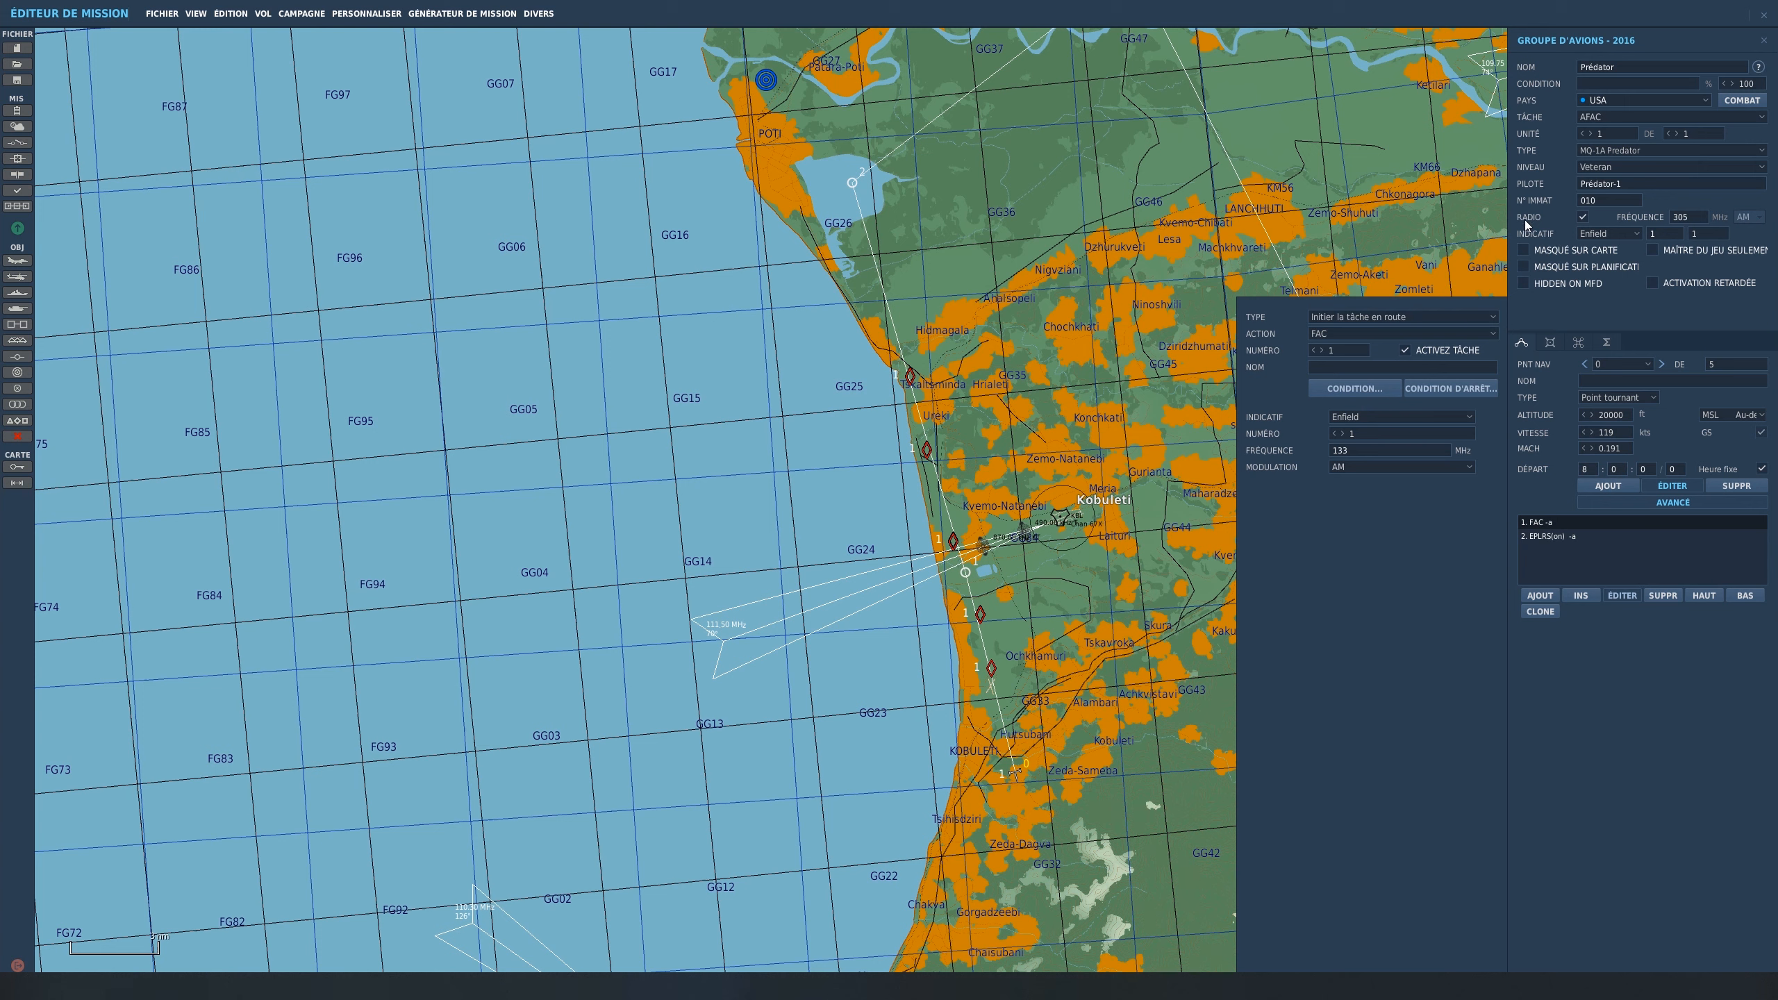
pyautogui.click(1684, 219)
pyautogui.write('133')
pyautogui.click(1125, 693)
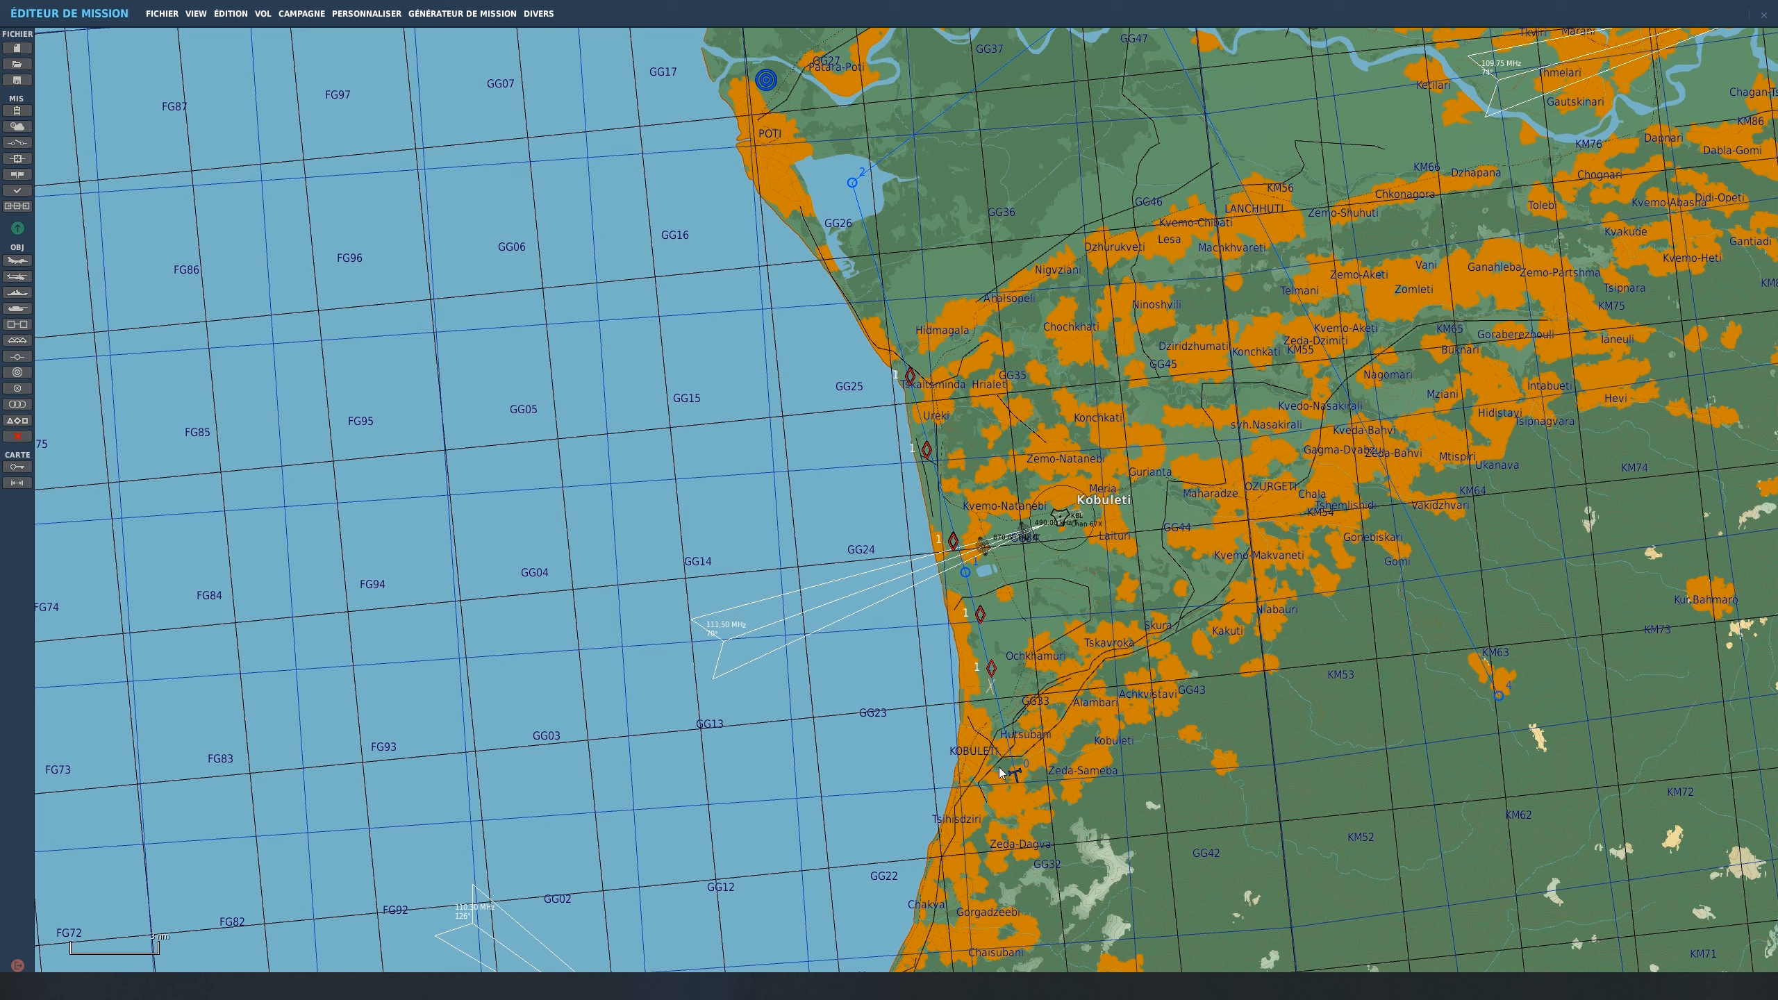
pyautogui.click(1017, 780)
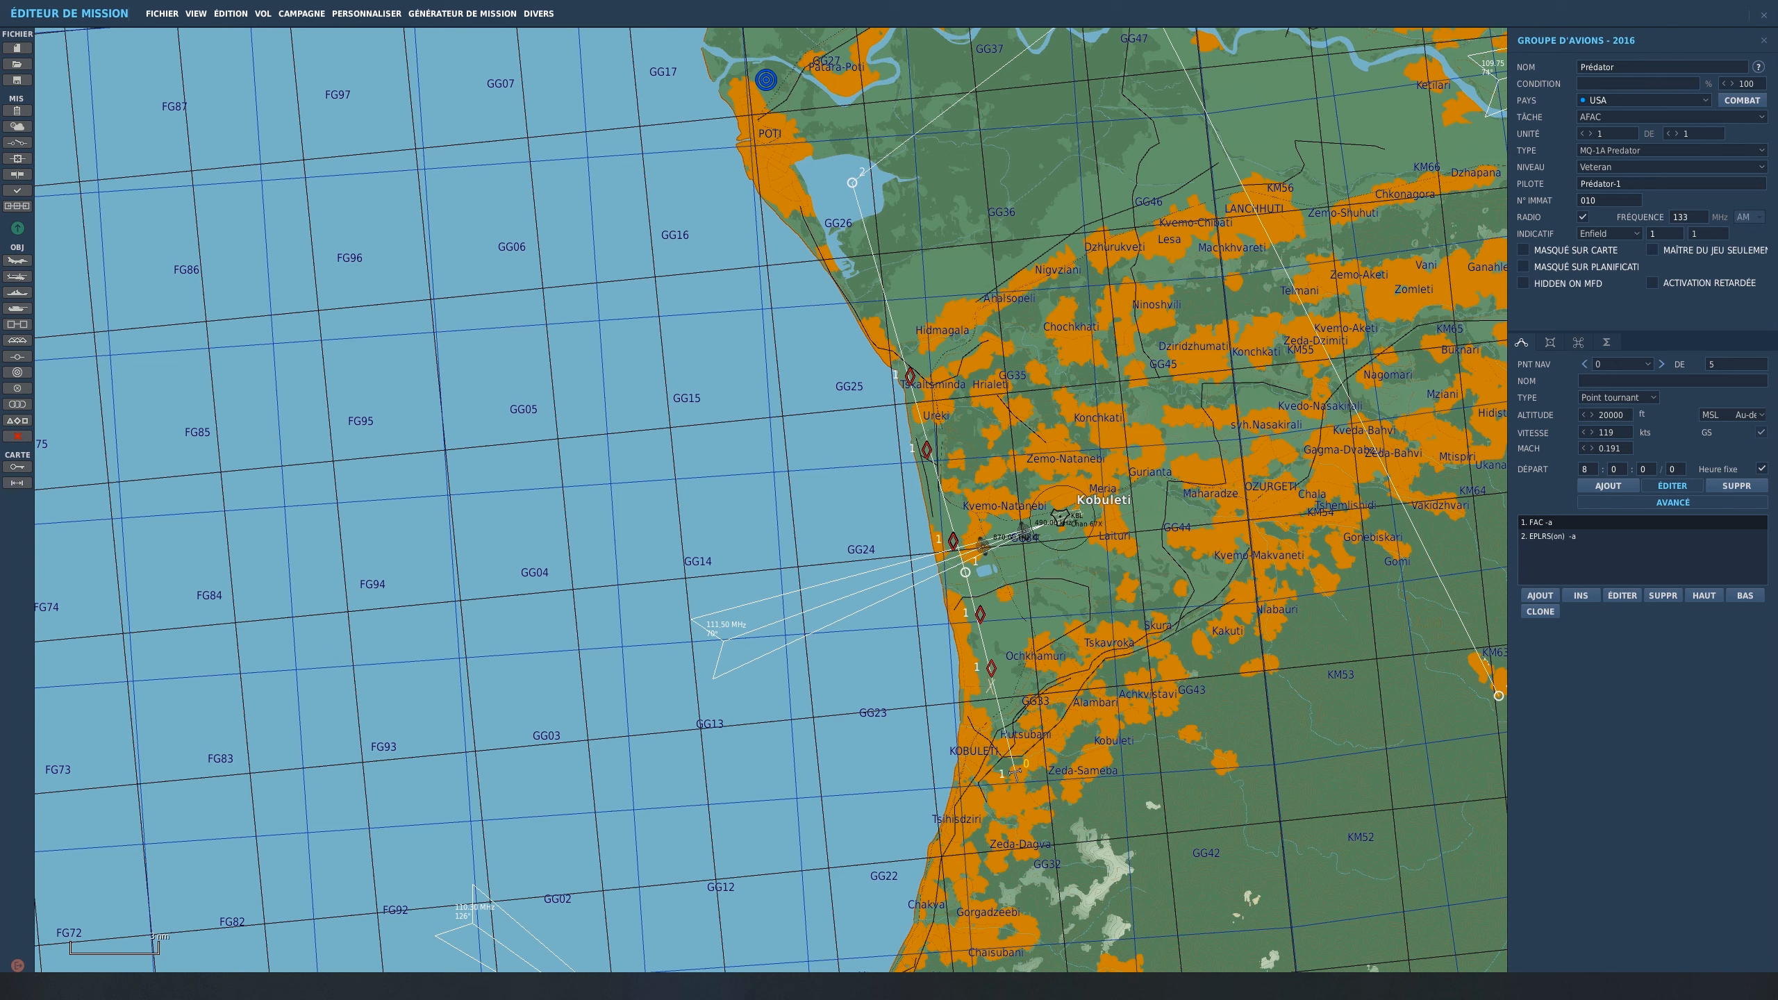
# Step: Create a trigger zone over the sea, name it Prédator and move it close to the coast west of Kobuleti town
pyautogui.click(18, 388)
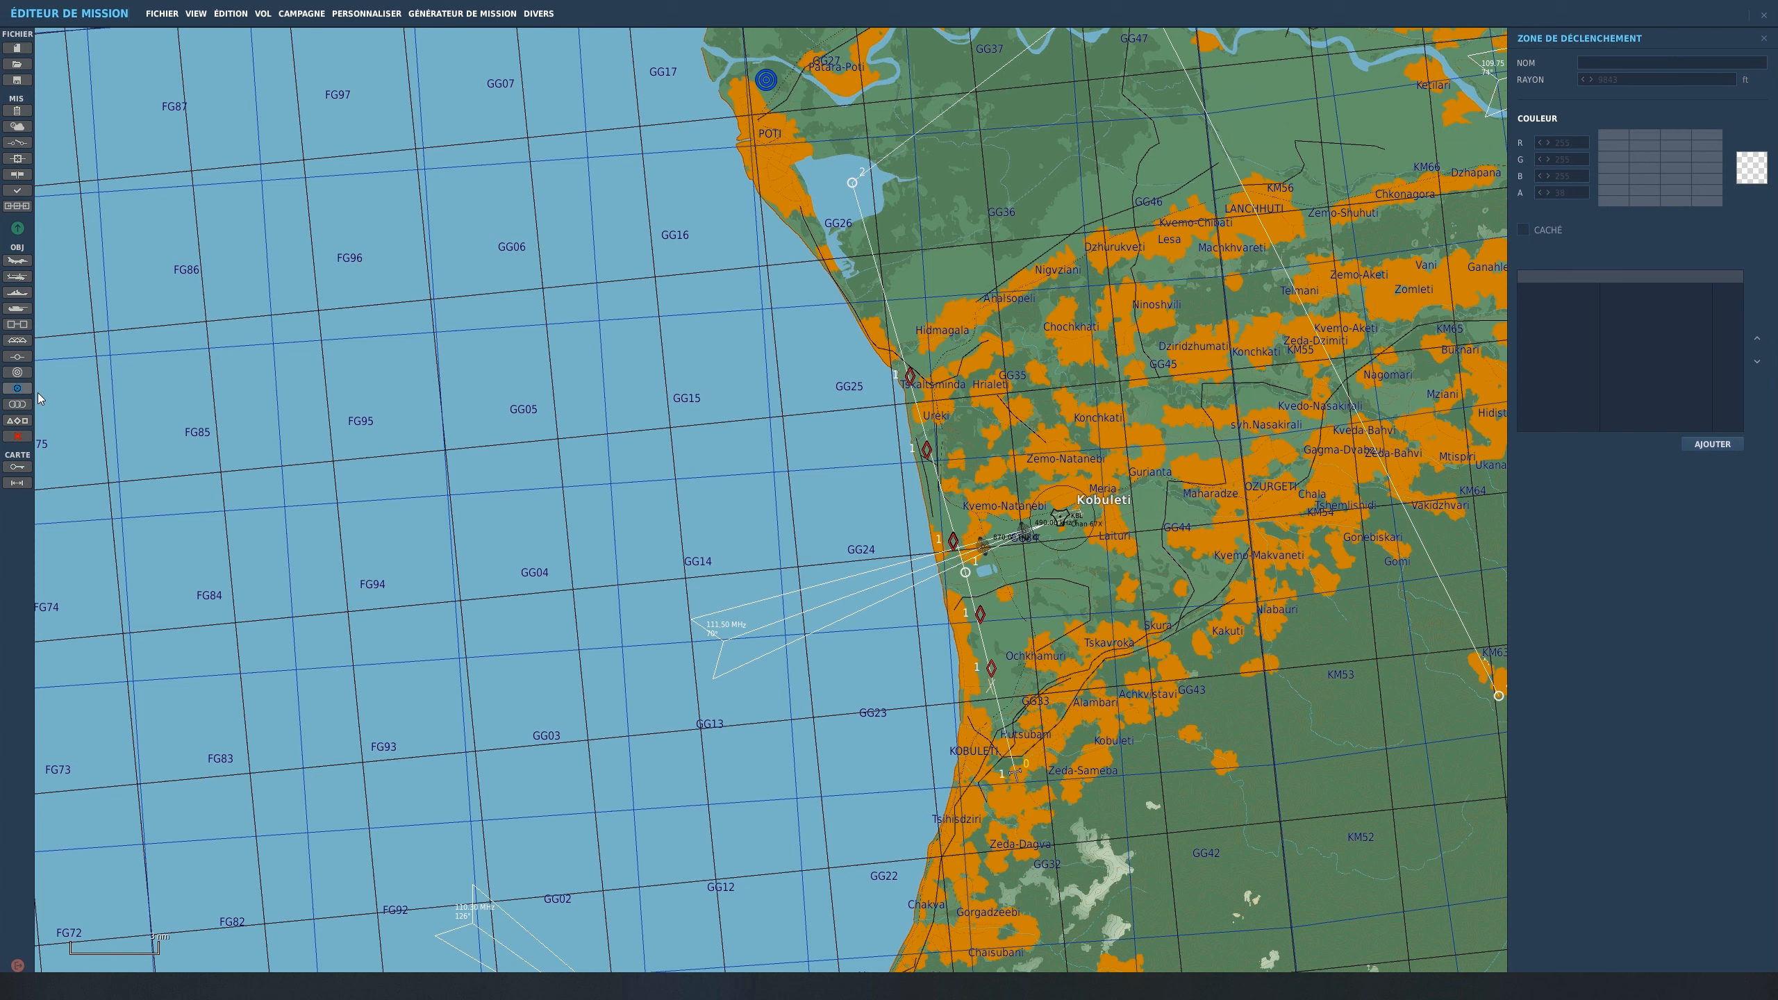
pyautogui.click(659, 630)
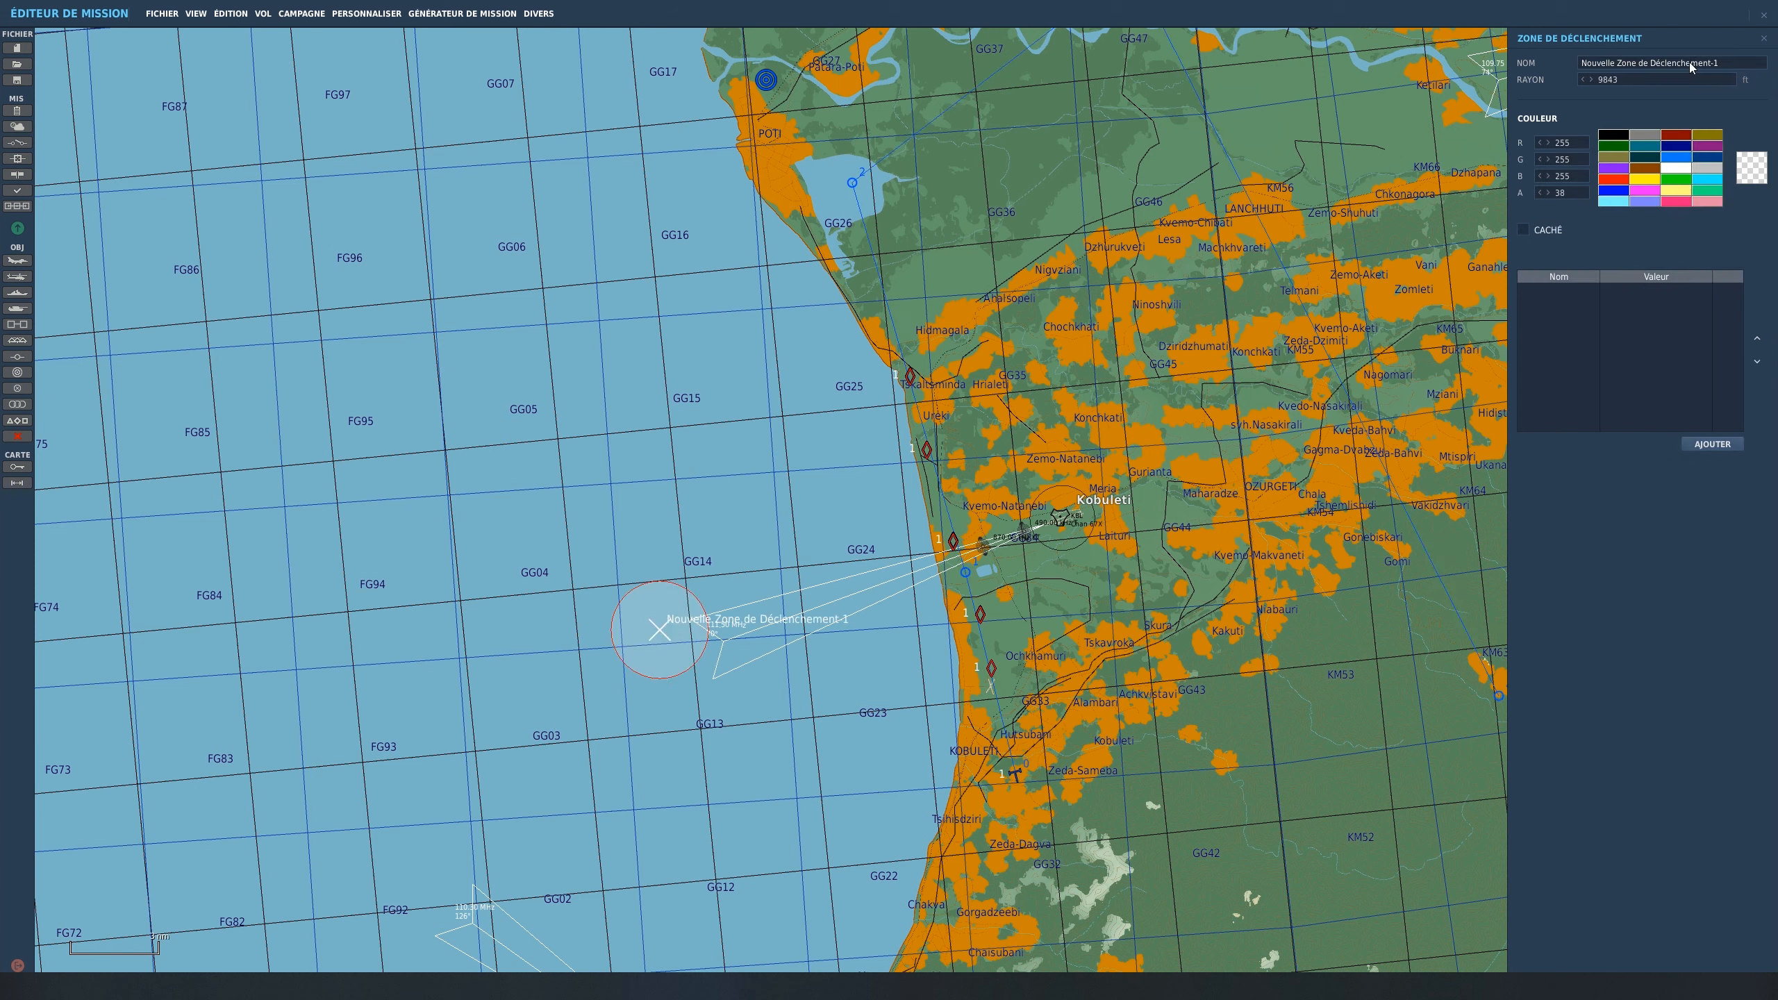
pyautogui.moveTo(1735, 64); pyautogui.dragTo(1347, 55)
pyautogui.write('Prédator')
pyautogui.click(666, 655)
pyautogui.moveTo(666, 655); pyautogui.dragTo(872, 751)
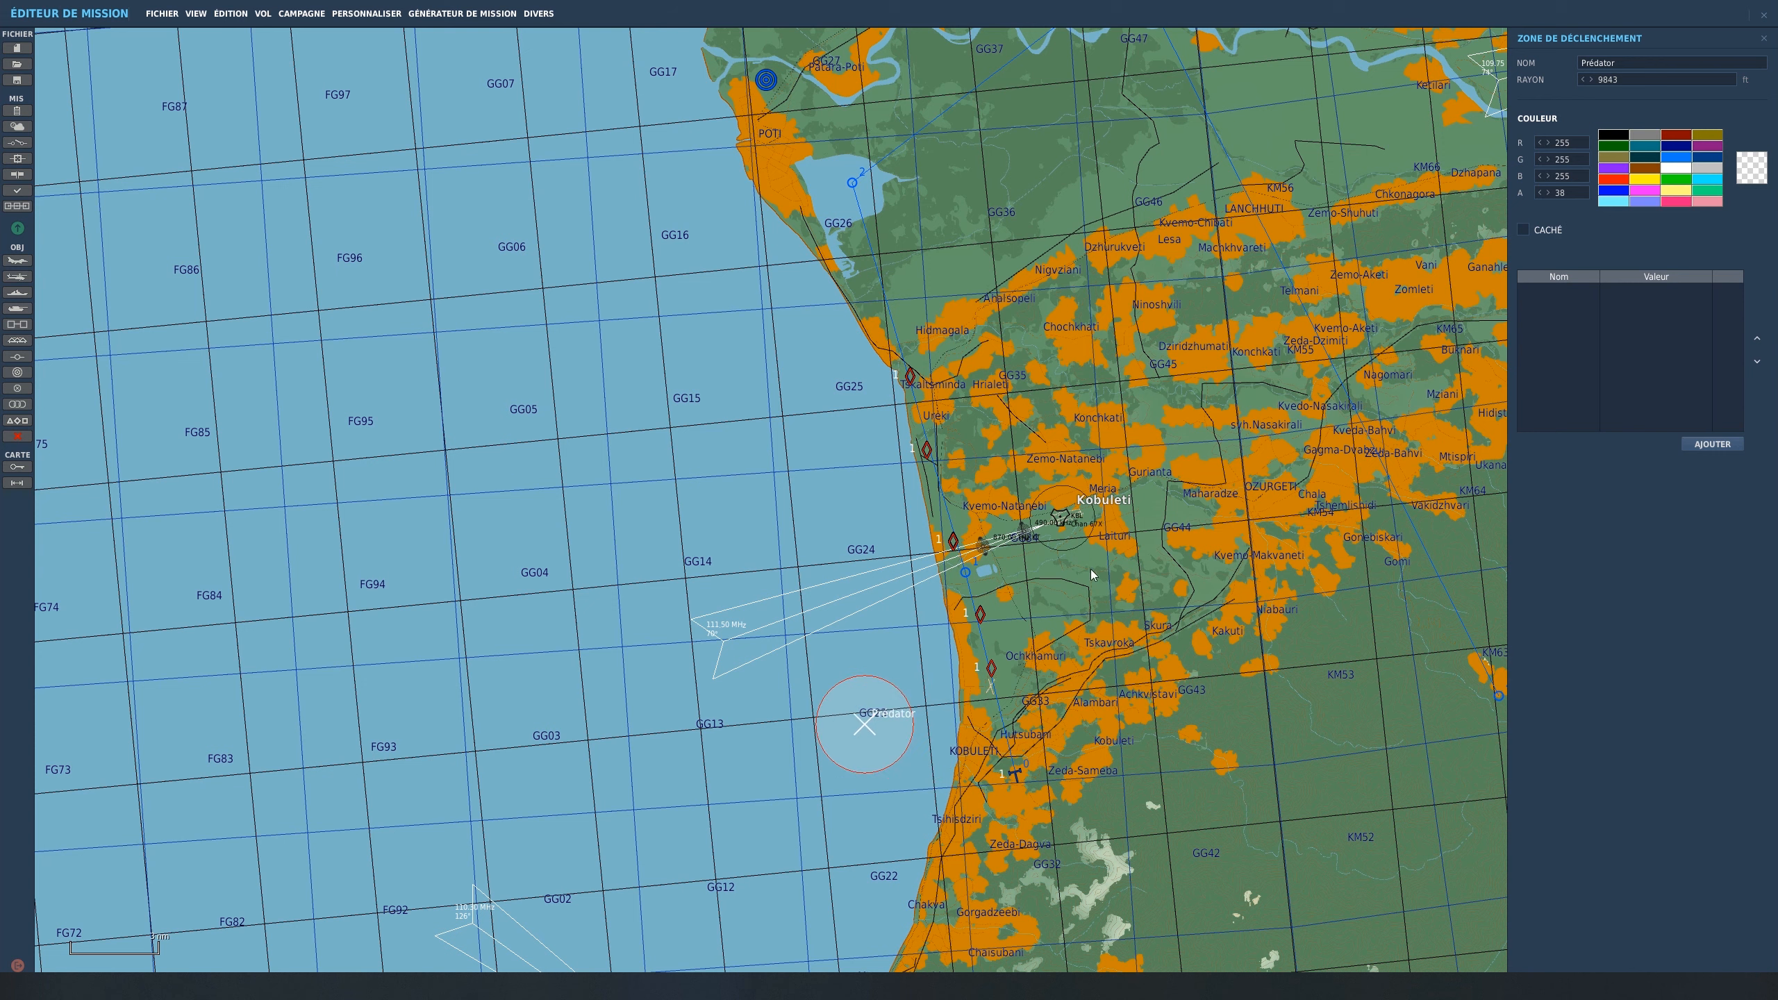
# Step: Set the Prédator zone's radius to 15000 and move the zone far west over the open sea, between FG73 and FG93
pyautogui.doubleClick(1594, 82)
pyautogui.write('30000')
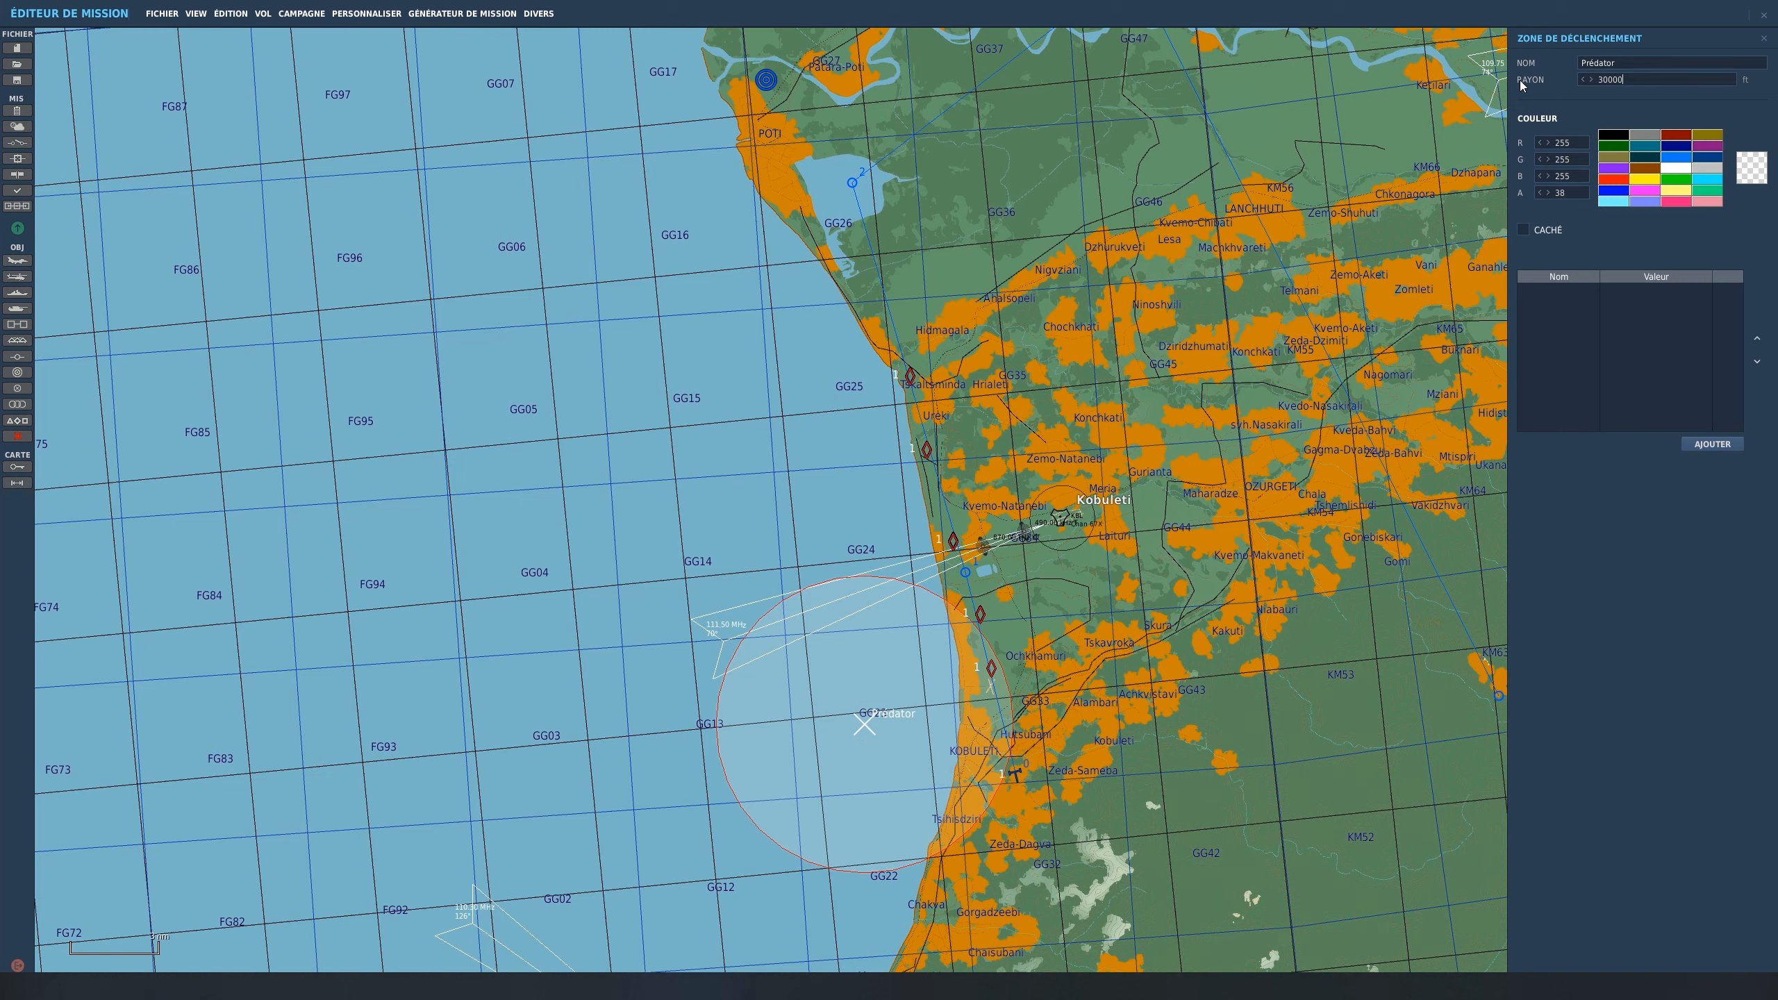
pyautogui.press('BackSpace')
pyautogui.doubleClick(1603, 80)
pyautogui.write('1500')
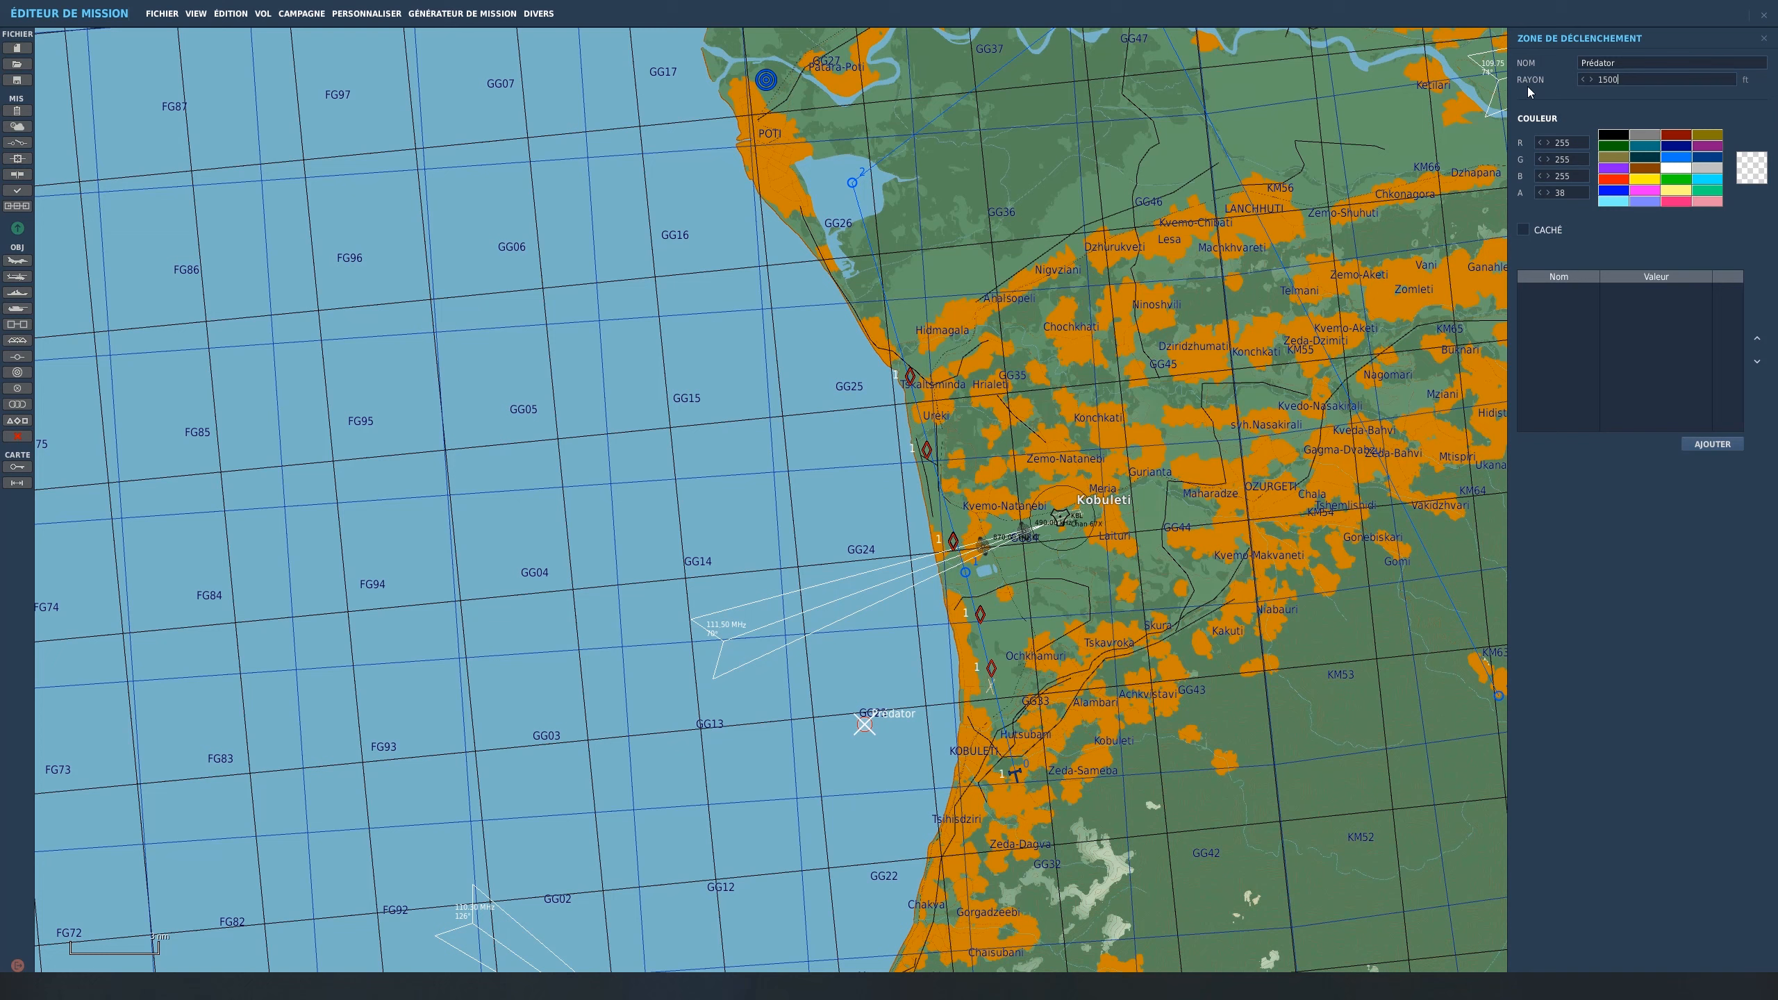
pyautogui.write('0')
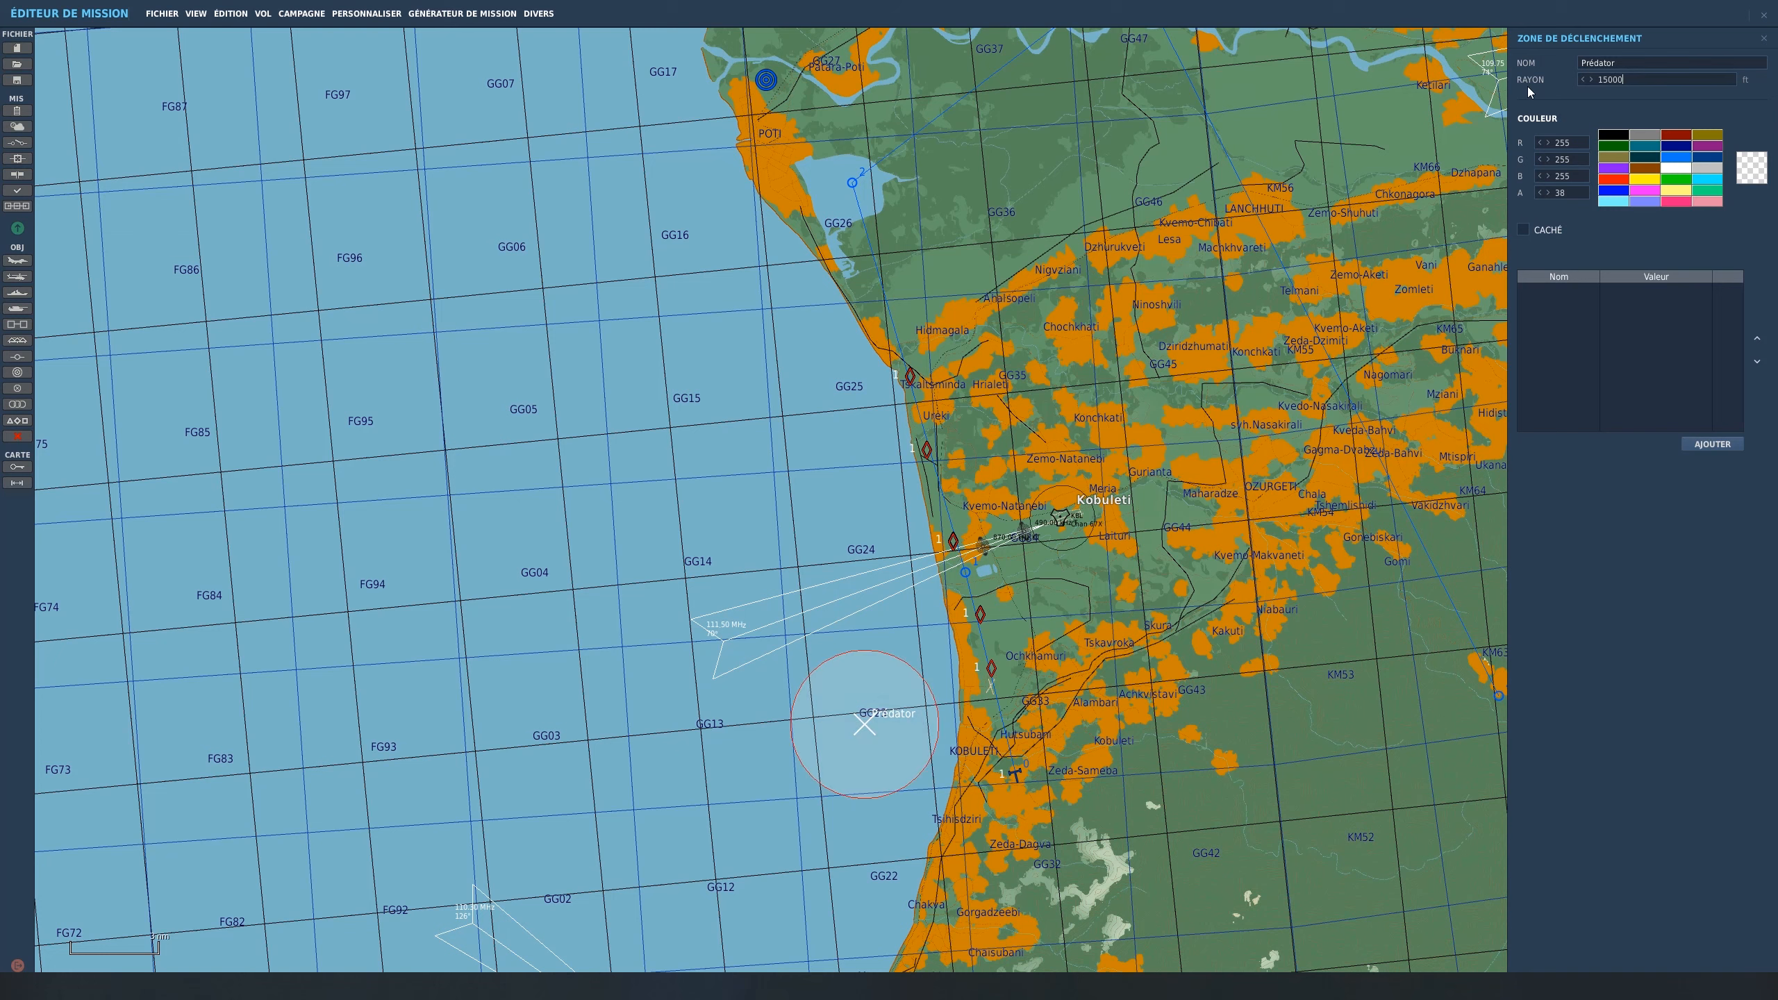
pyautogui.moveTo(862, 724); pyautogui.dragTo(810, 737)
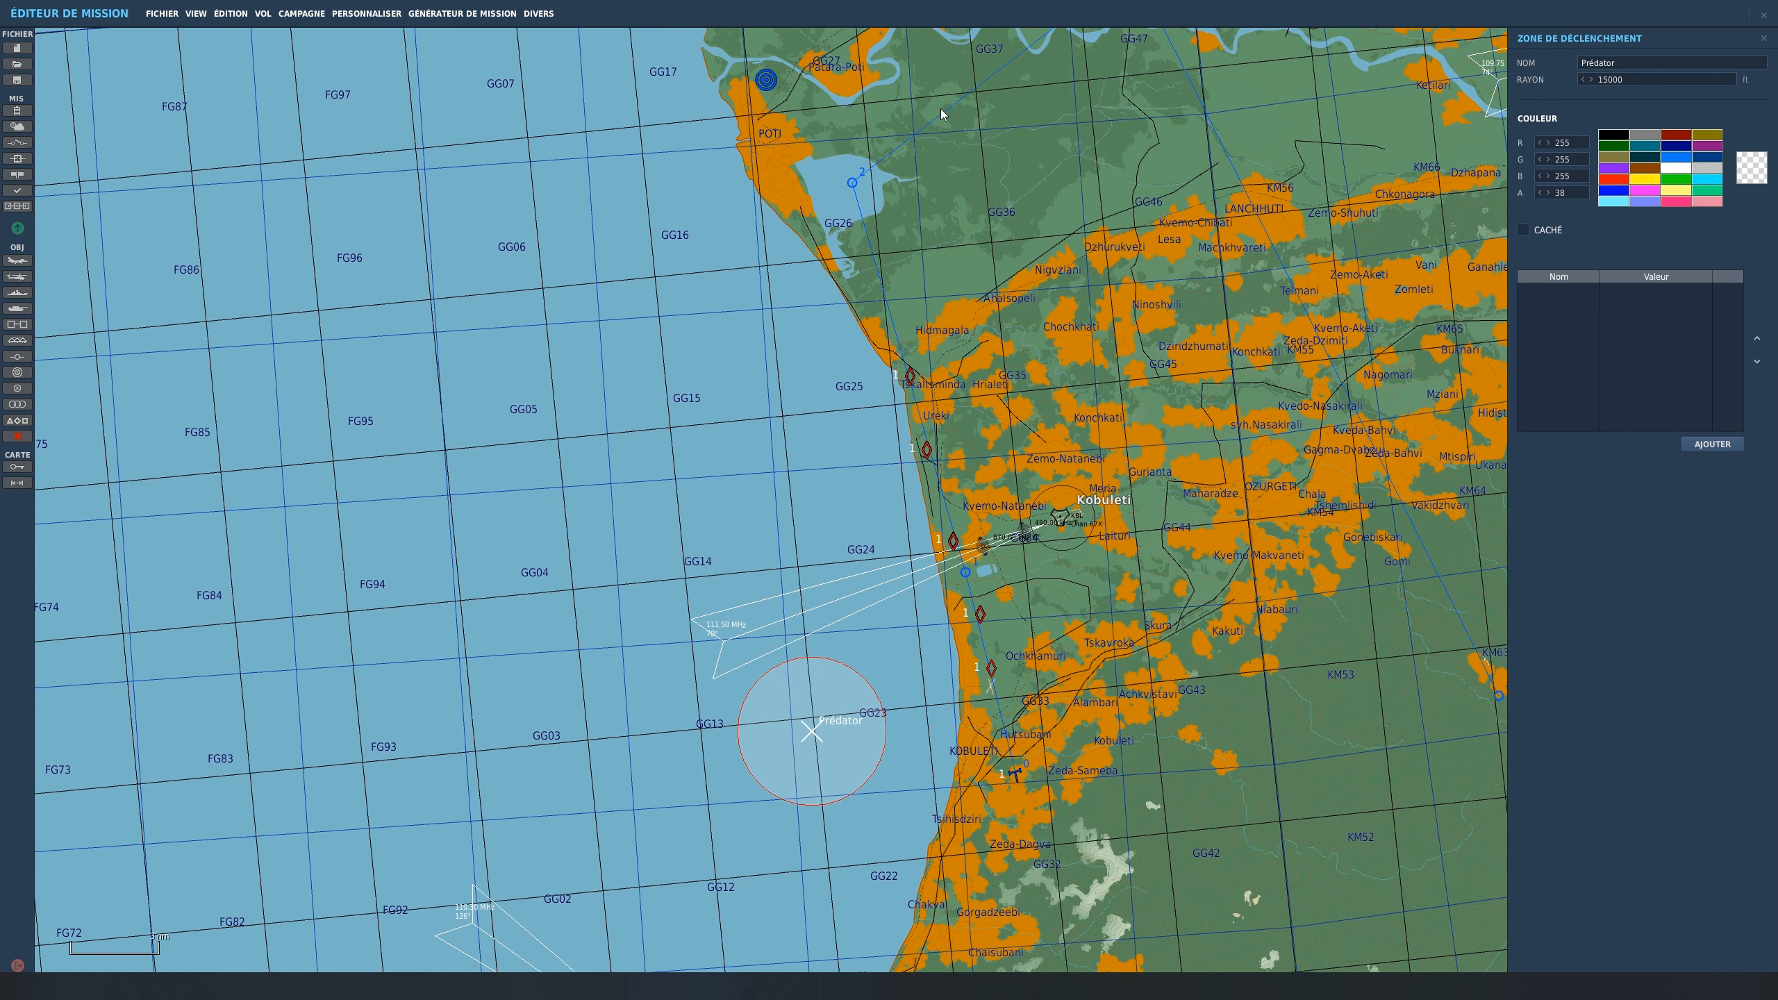
pyautogui.moveTo(812, 737); pyautogui.dragTo(184, 773)
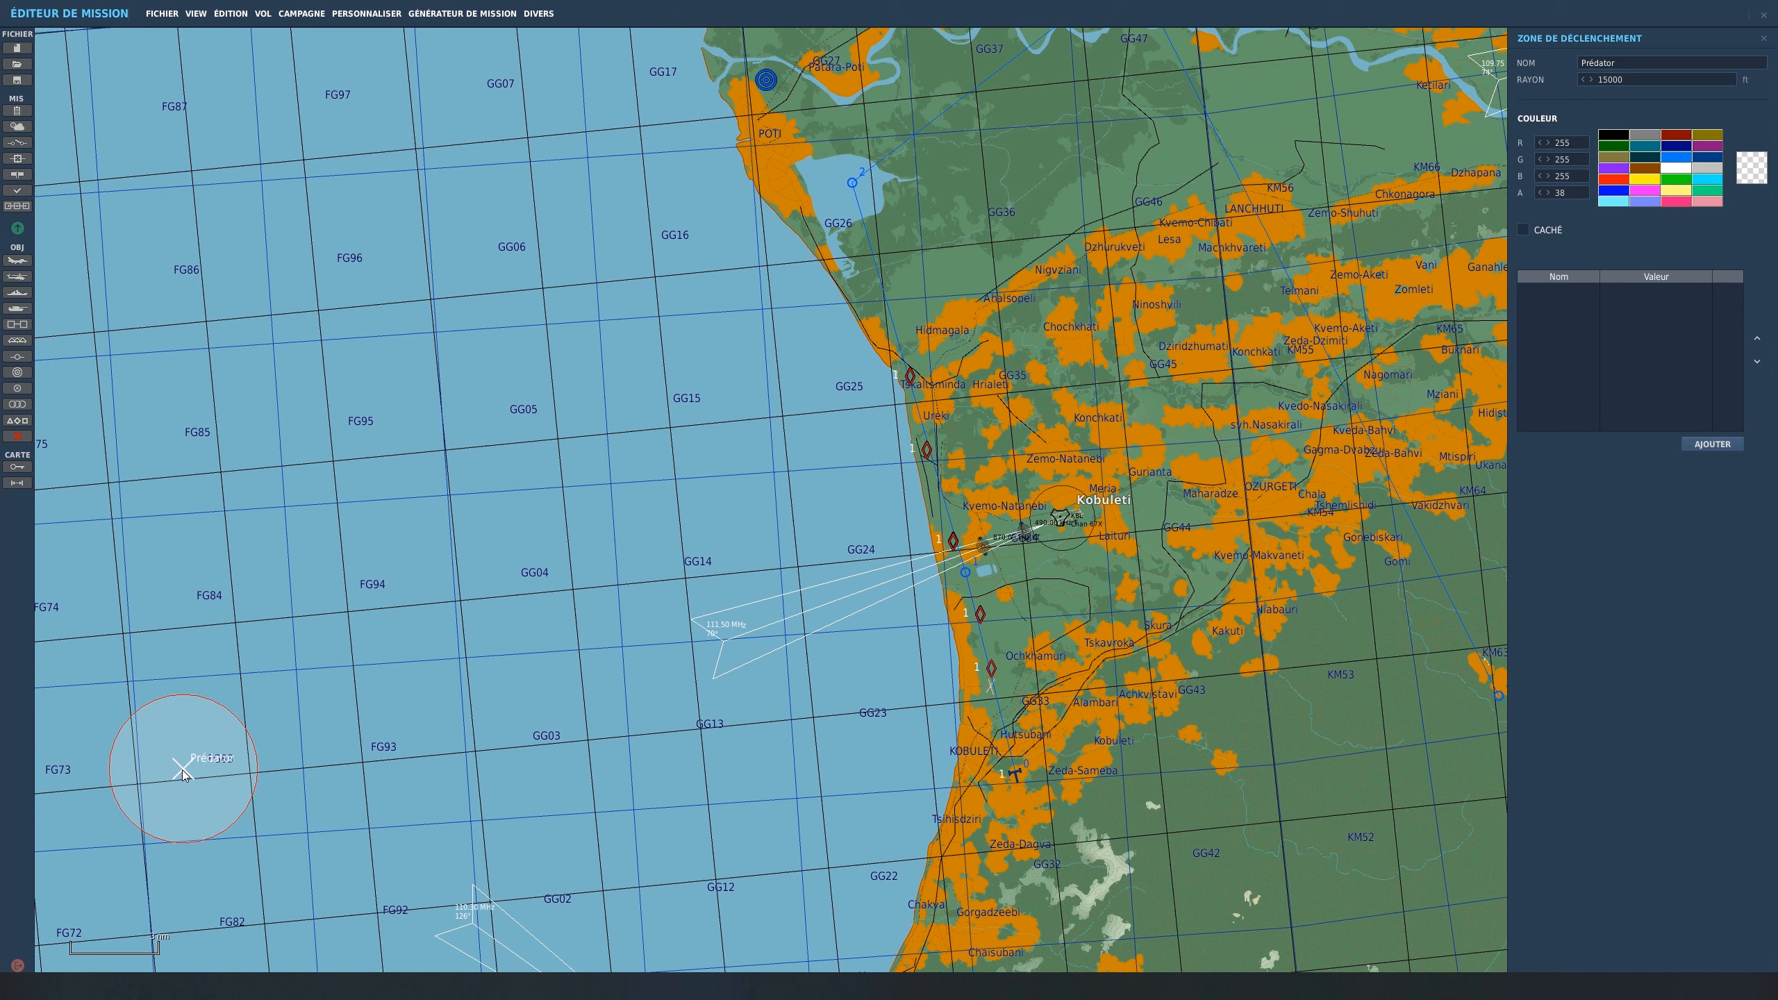
# Step: Add a new UNE FOIS trigger and give it a rule of type UNITÉ DANS ZONE MOBILE
pyautogui.click(13, 144)
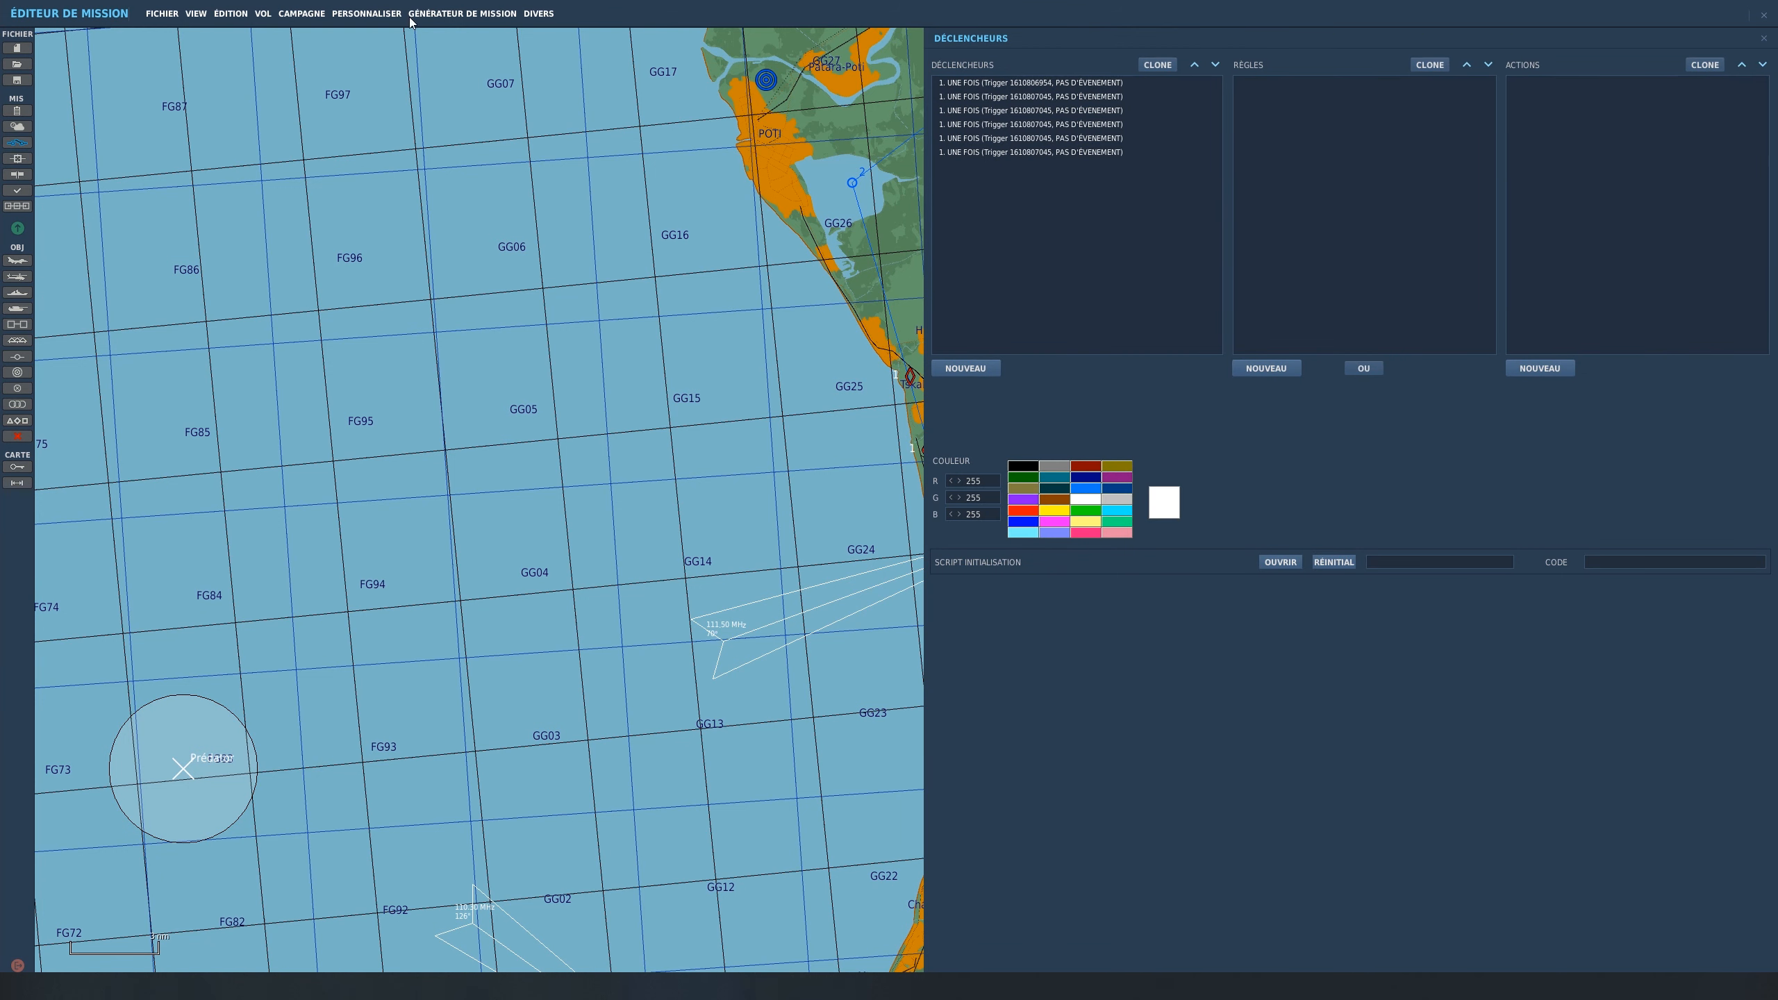
pyautogui.click(949, 368)
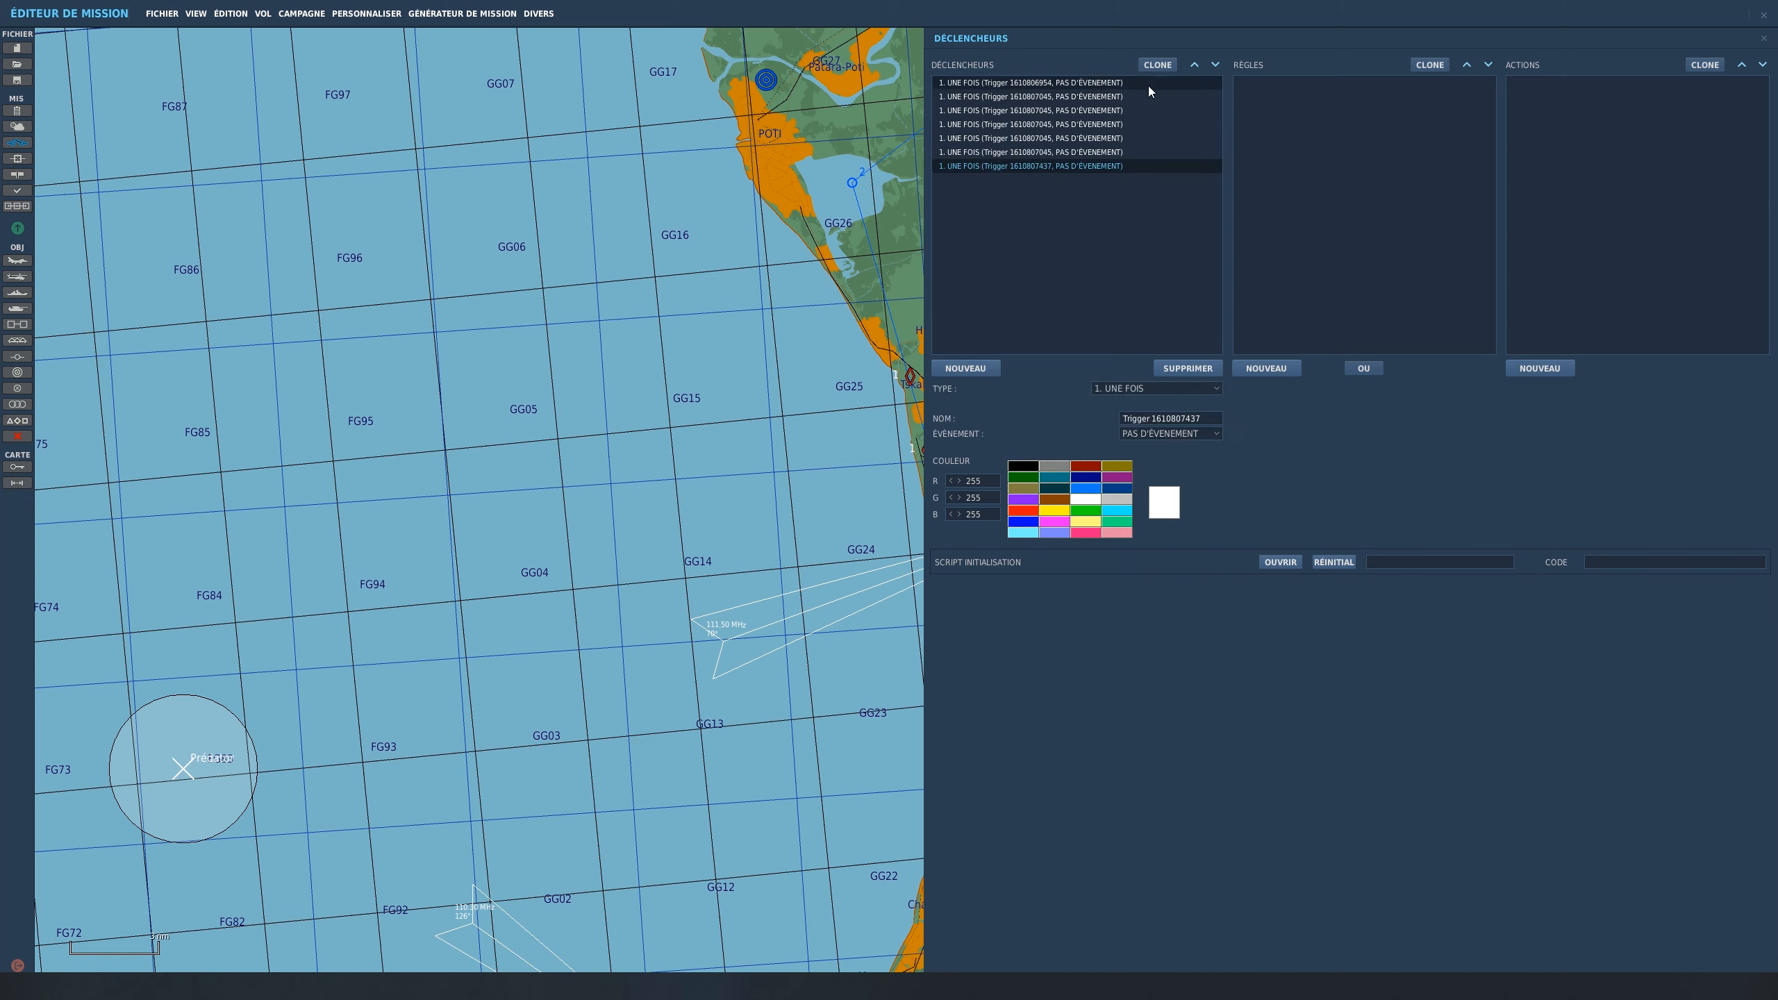
pyautogui.click(1272, 368)
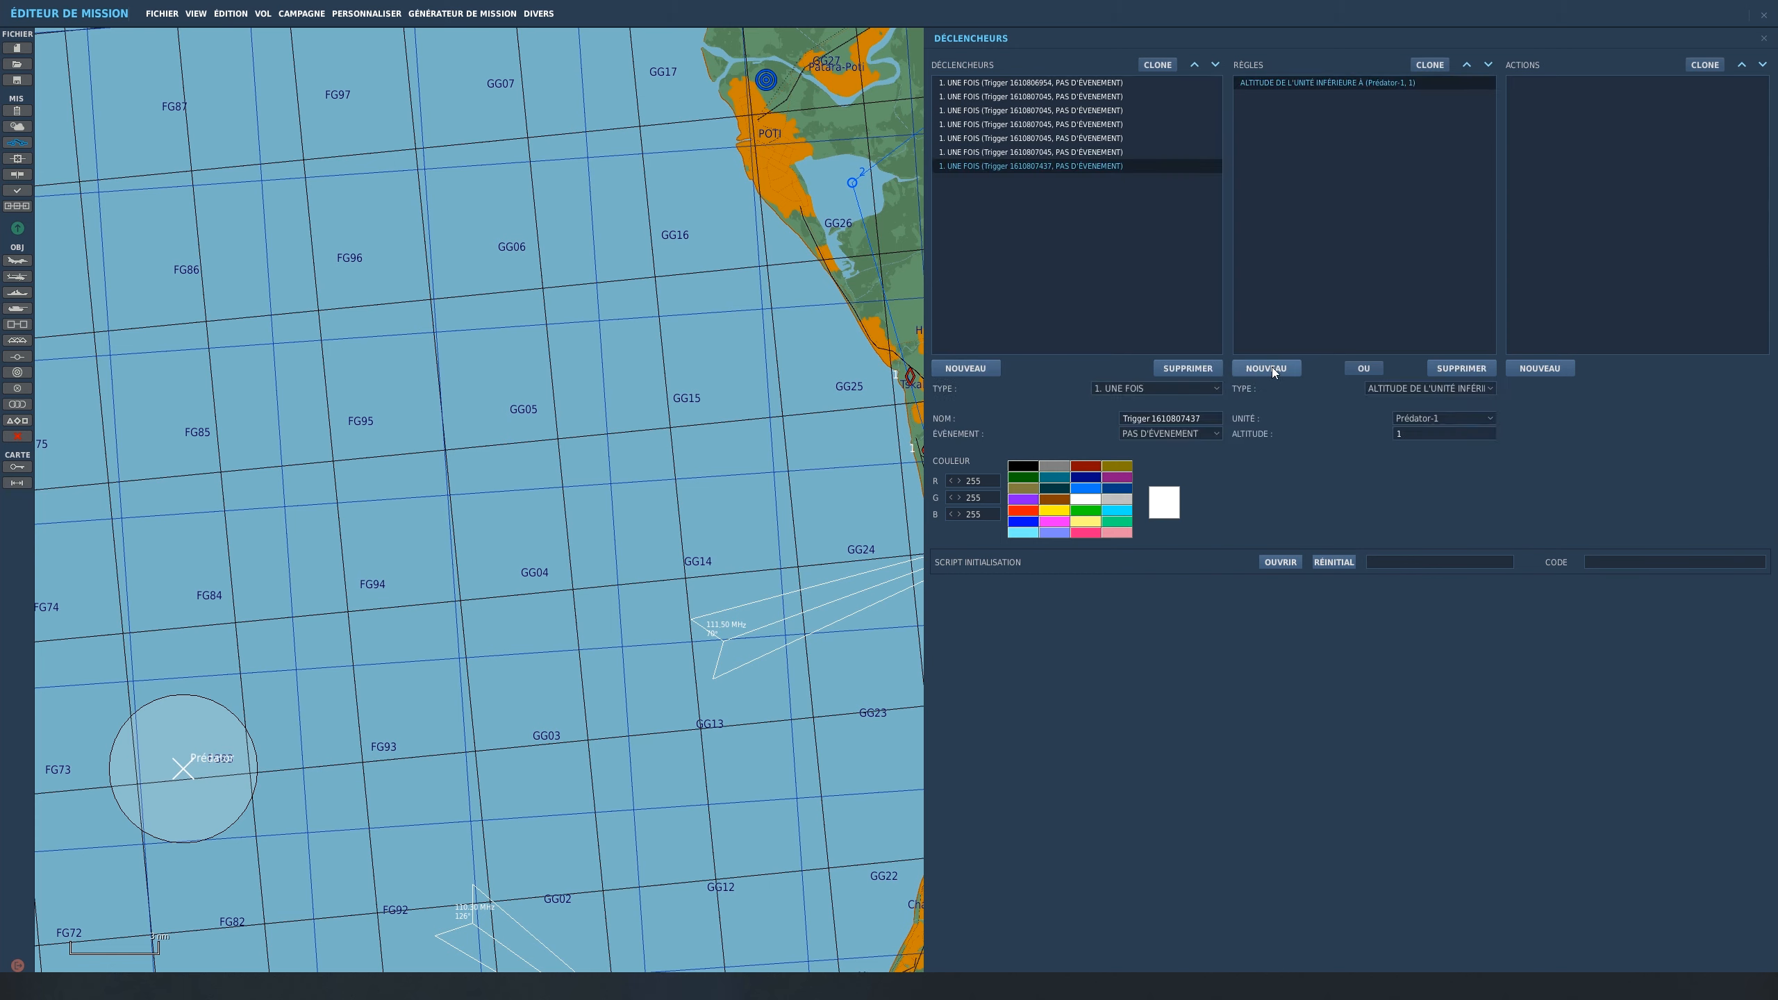
pyautogui.click(1411, 391)
pyautogui.scroll(-5, 1435, 497)
pyautogui.scroll(-3, 1435, 497)
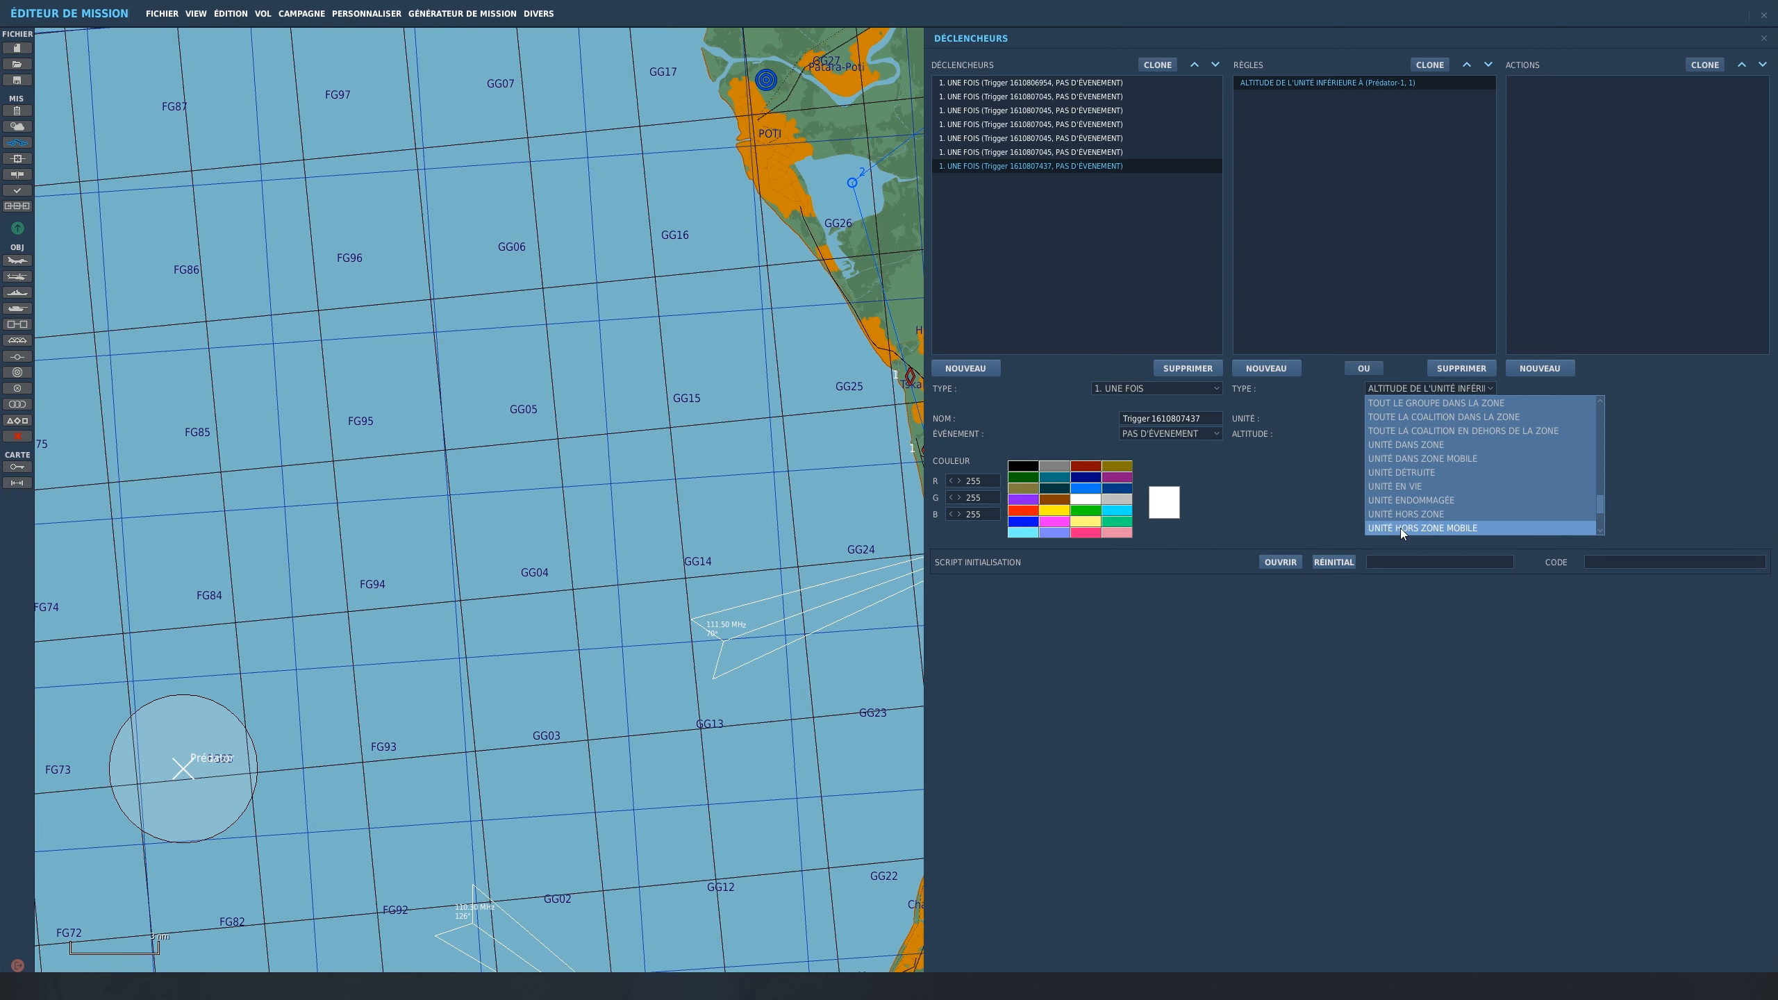
pyautogui.click(1421, 459)
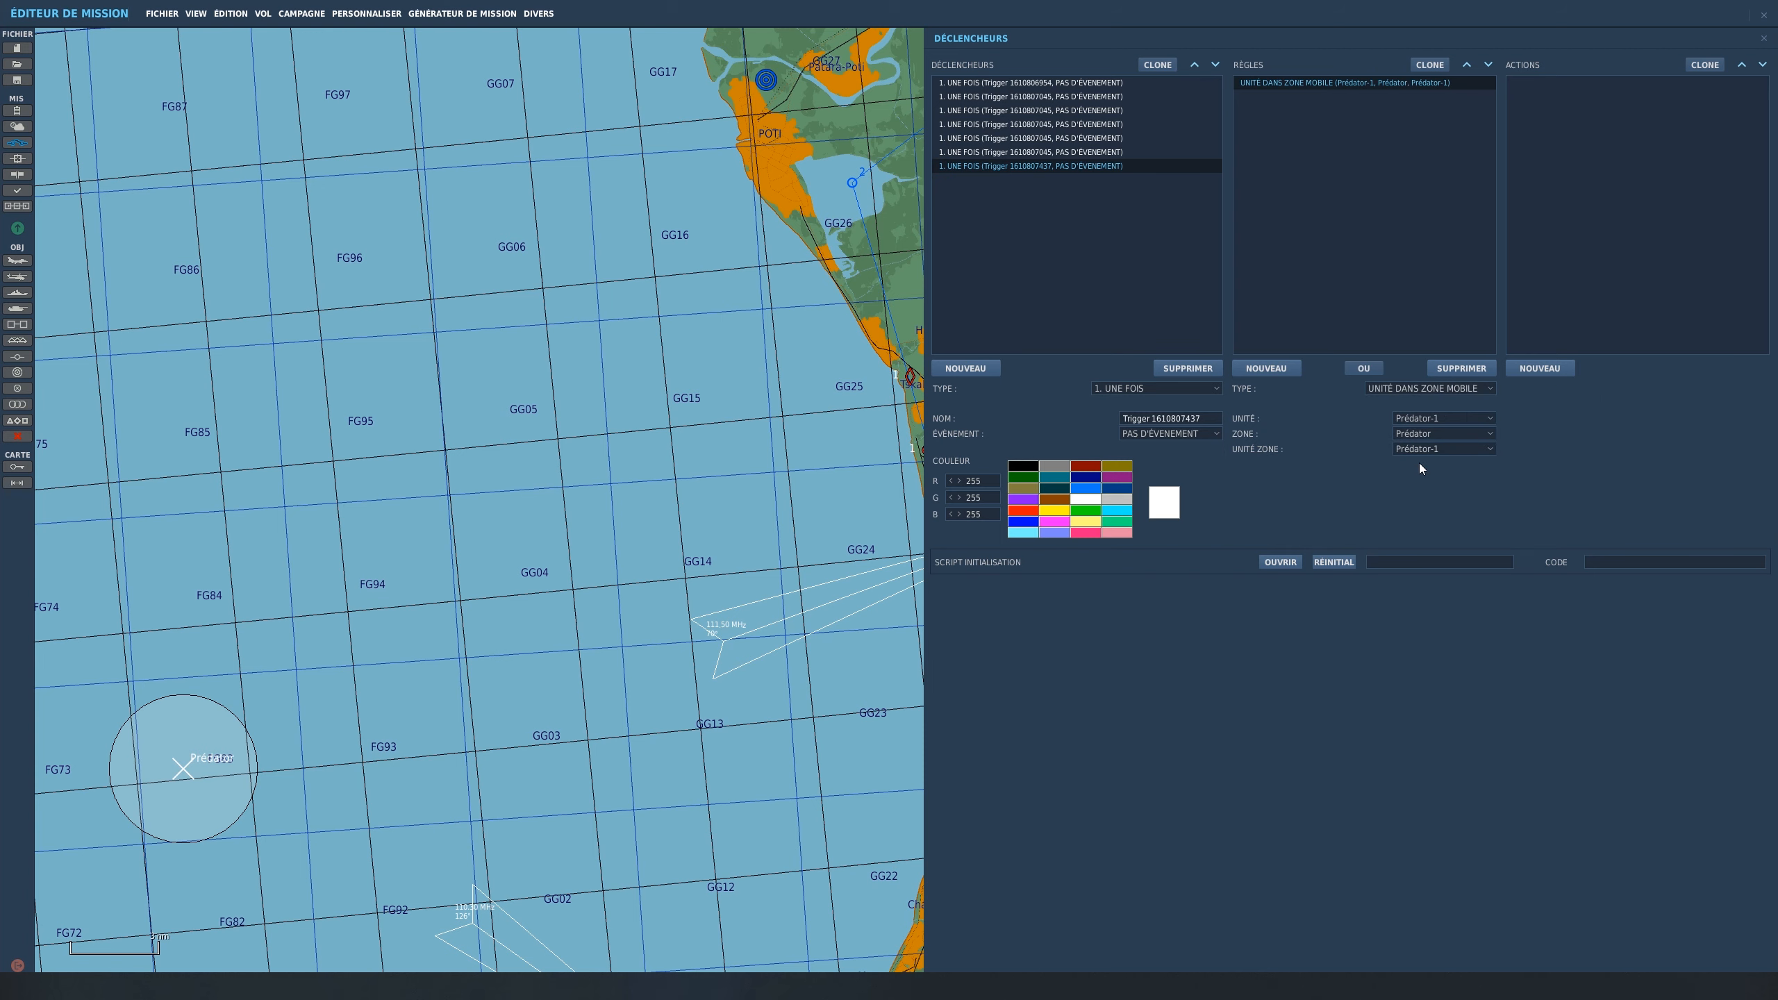
# Step: Review the moving-zone rule's unit choices, choose Prédator as its zone and open the zone-unit choices
pyautogui.click(1472, 421)
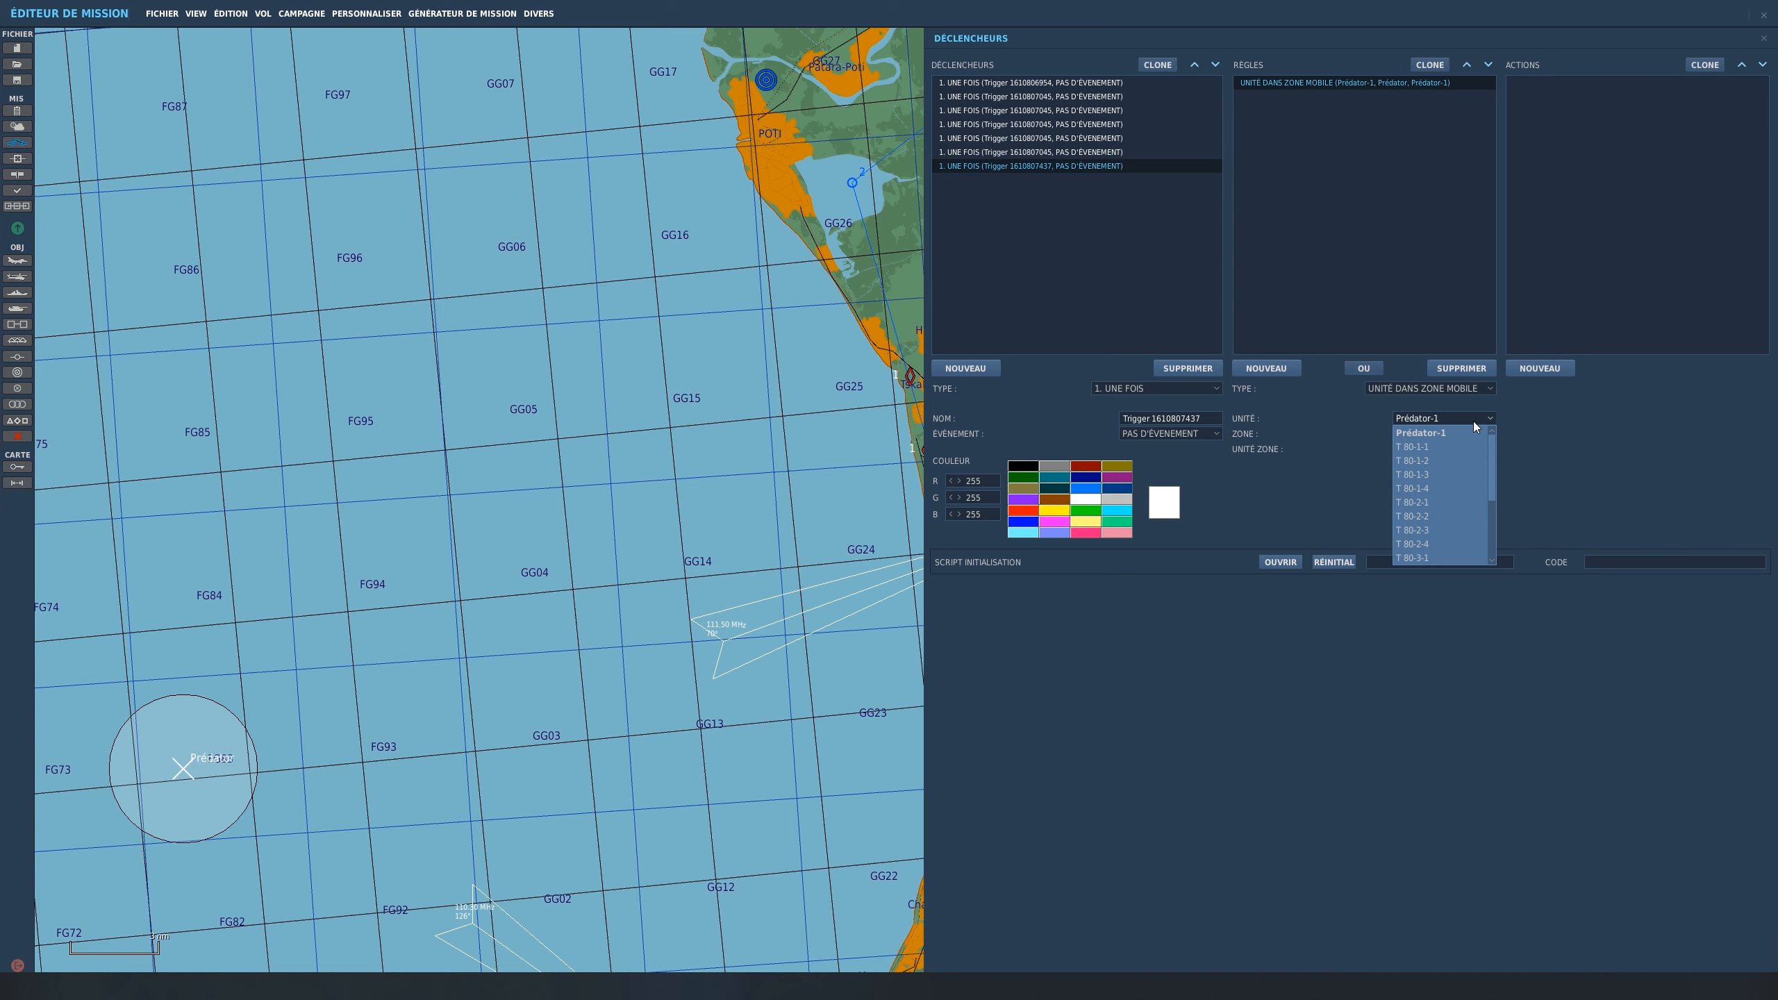
pyautogui.click(1256, 436)
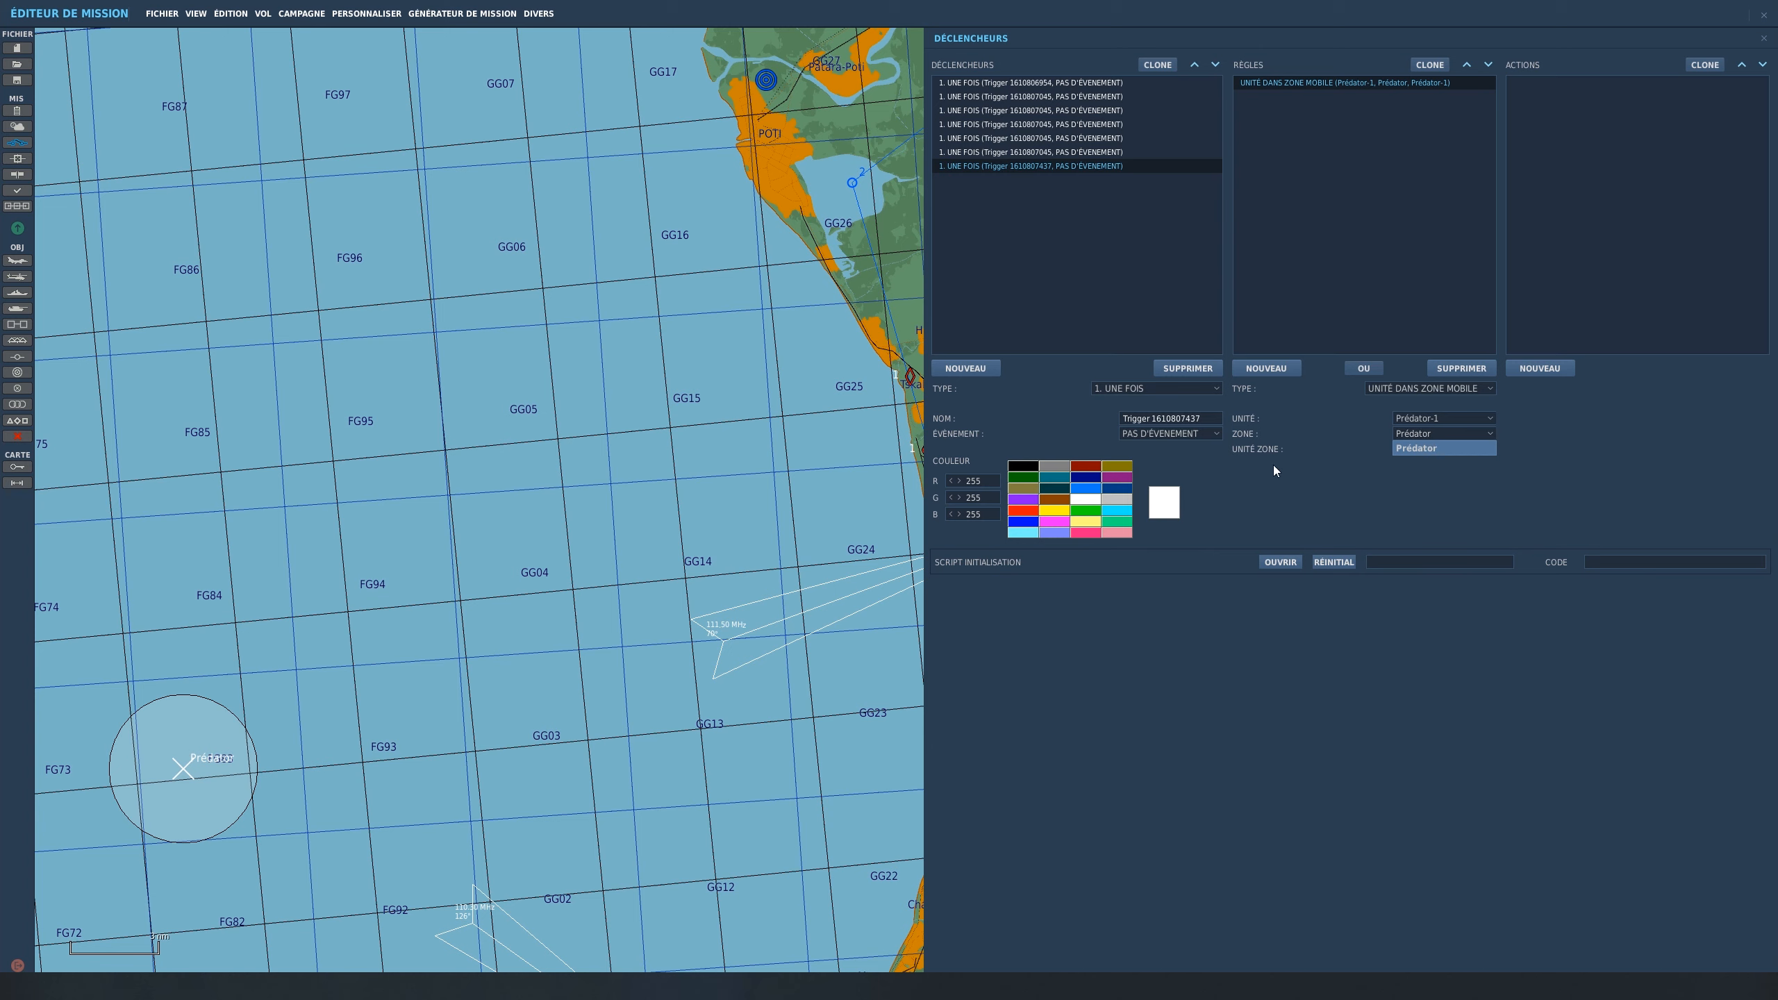
pyautogui.click(1428, 448)
pyautogui.click(1436, 450)
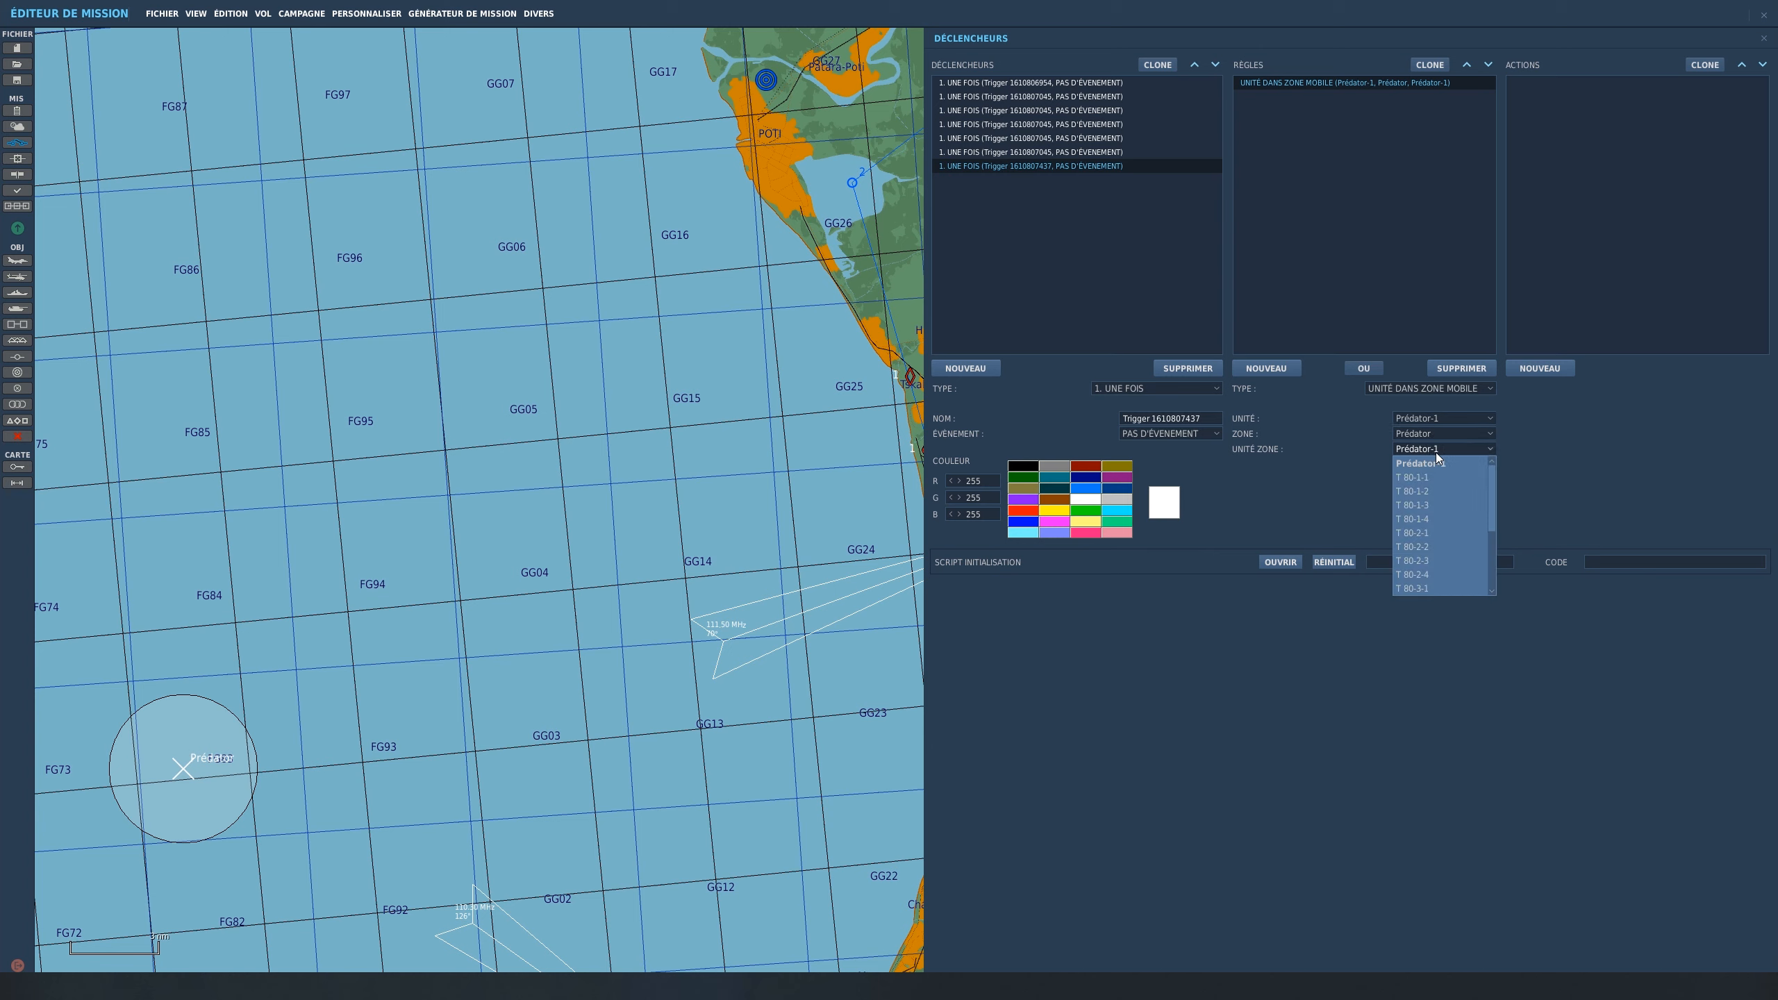